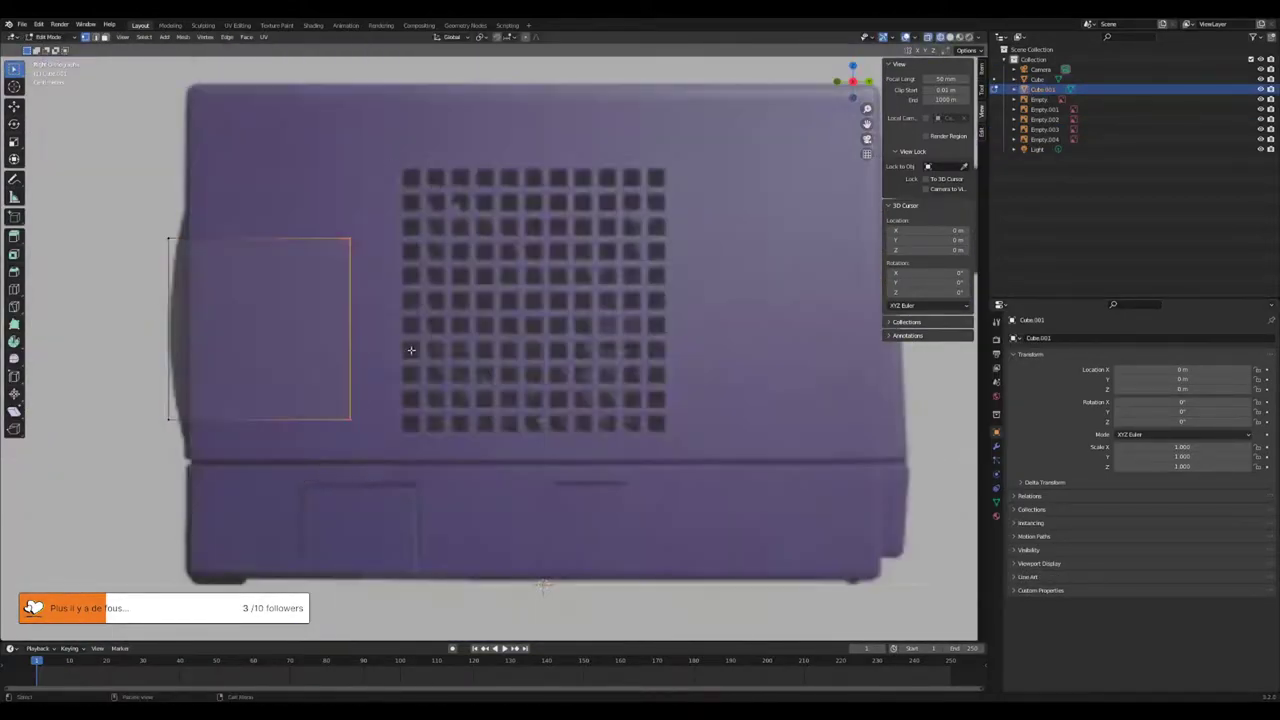
- Confirm the front panel face's position, then select the body Cube and the front reference Empty
click(270, 359)
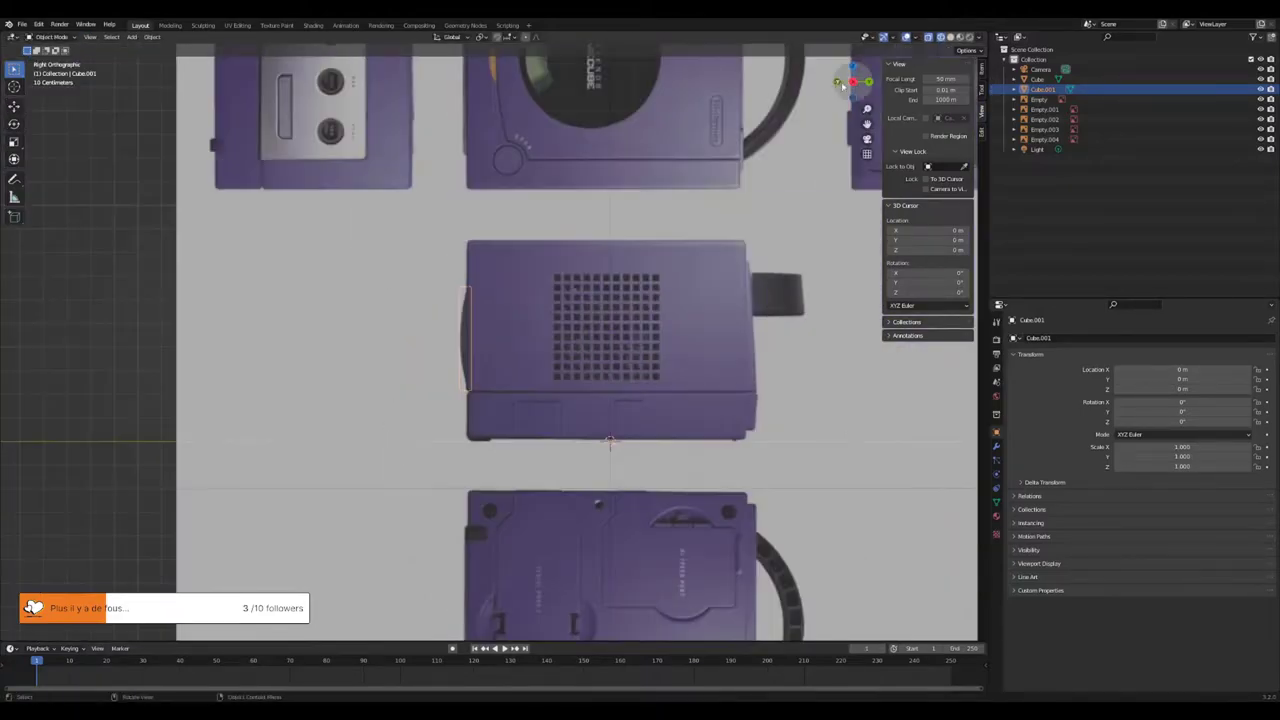
key(Tab)
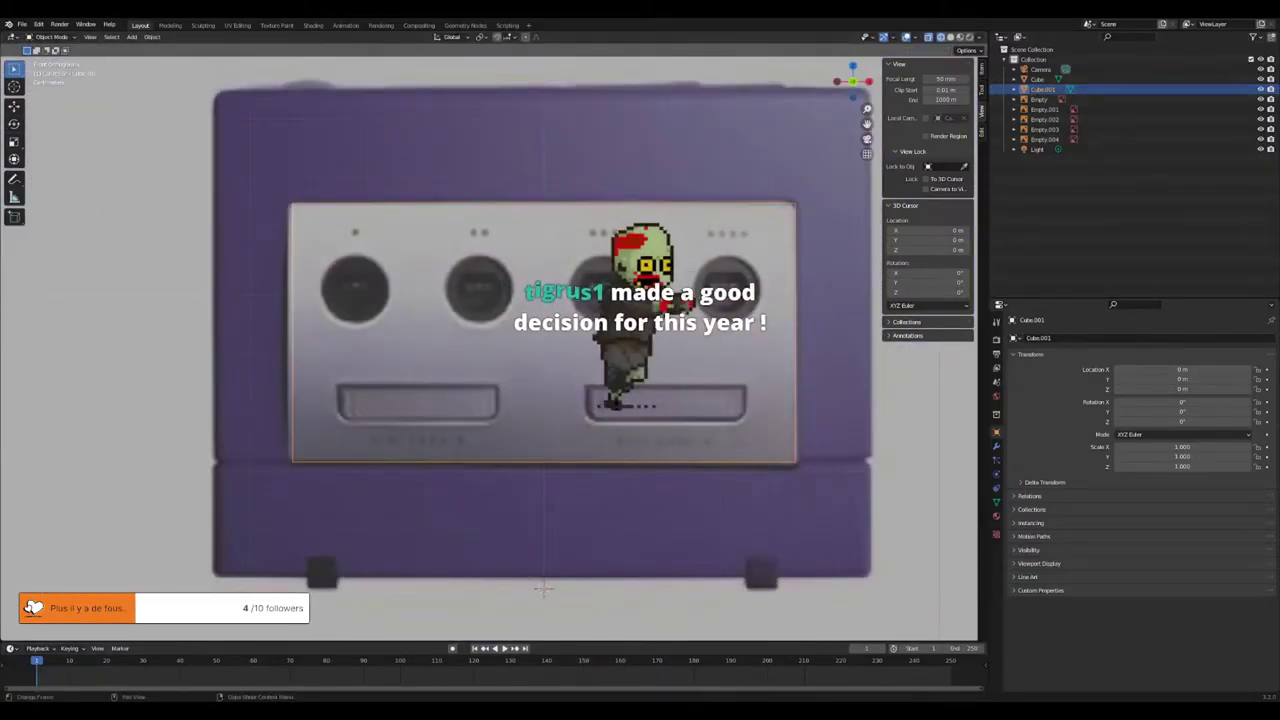
click(790, 333)
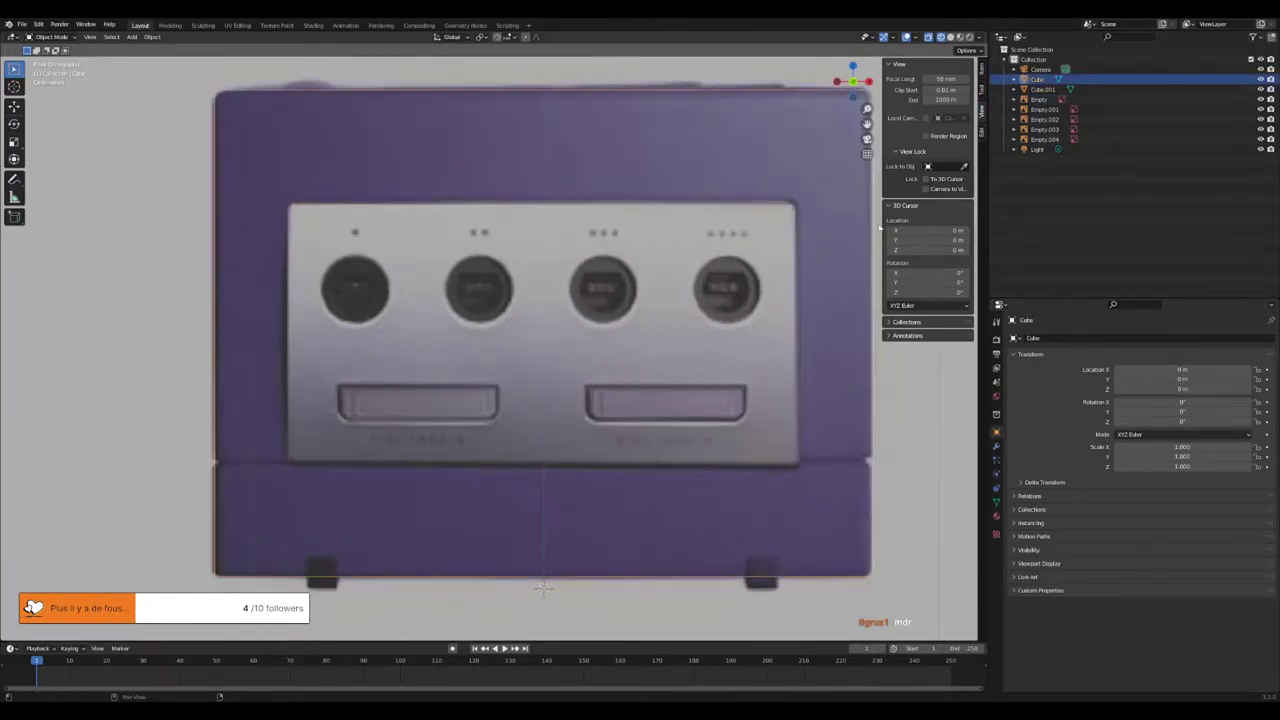
click(935, 400)
- Scale the front reference image to match the console, checking it in front and top views
scroll(831, 414, down, 3)
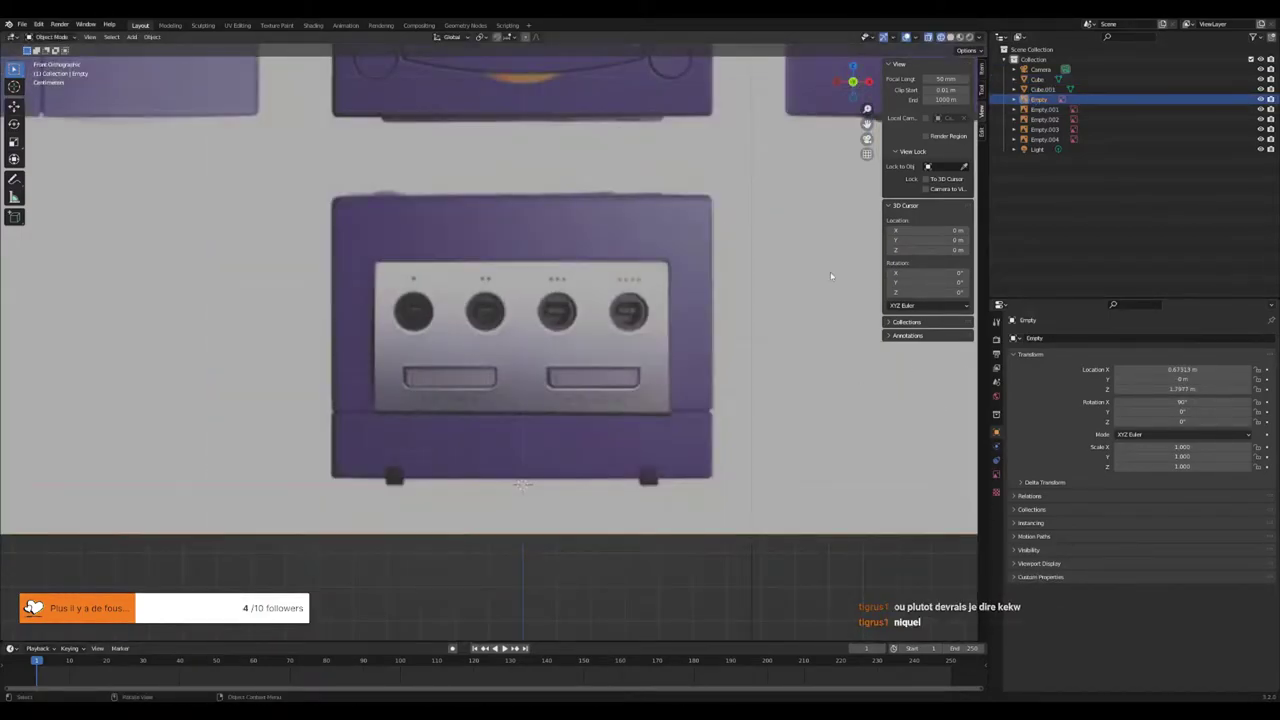
middle_drag(830, 271, 666, 340)
key(KP_1)
scroll(856, 338, down, 3)
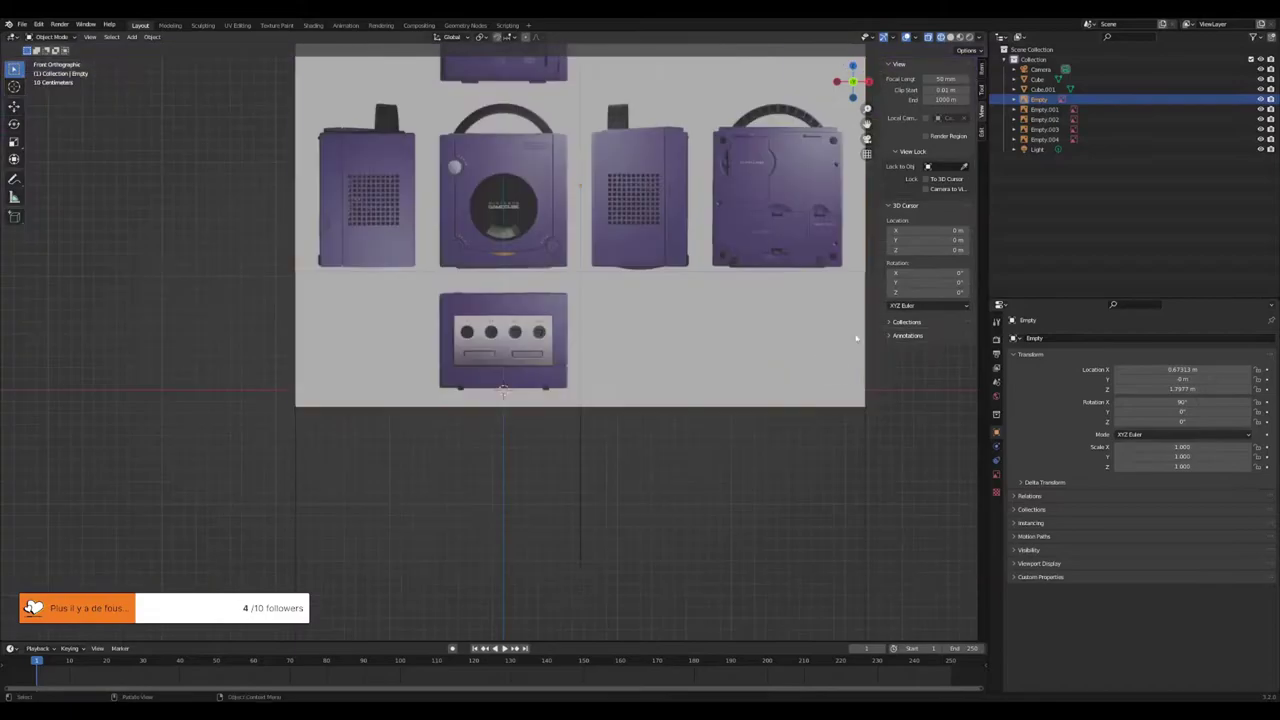
text(front)
key(s)
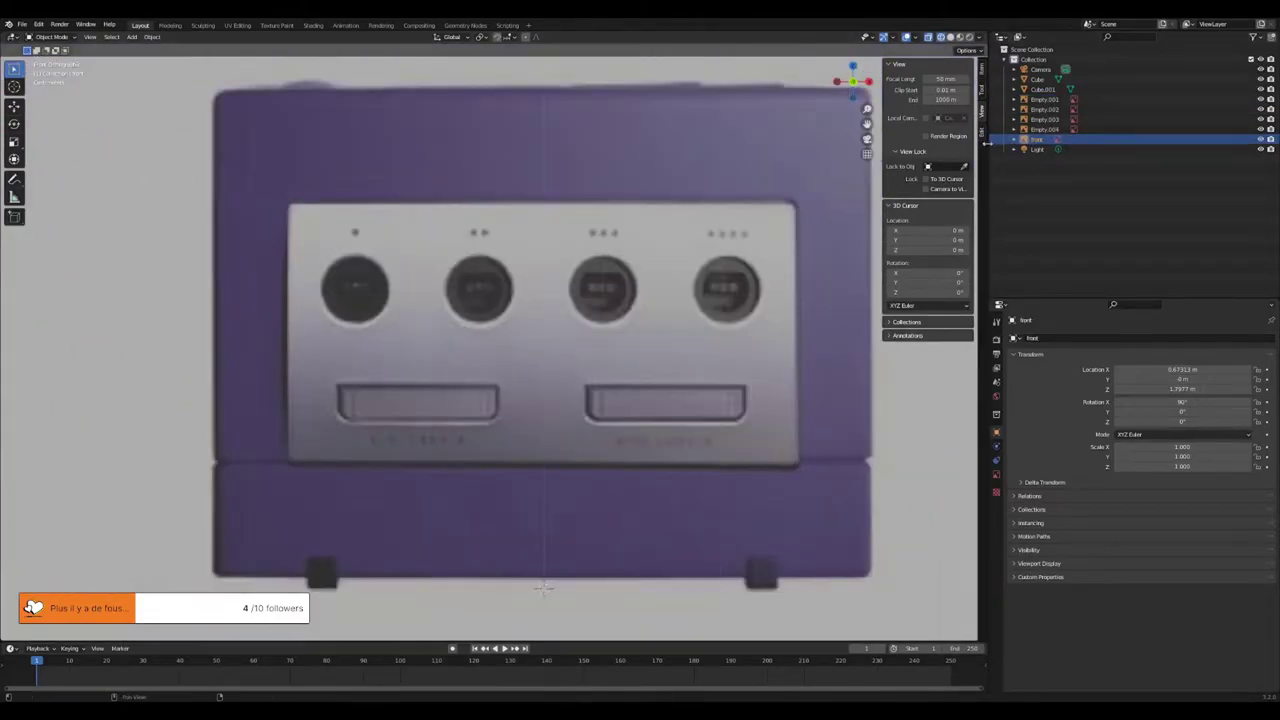
click(875, 493)
key(KP_7)
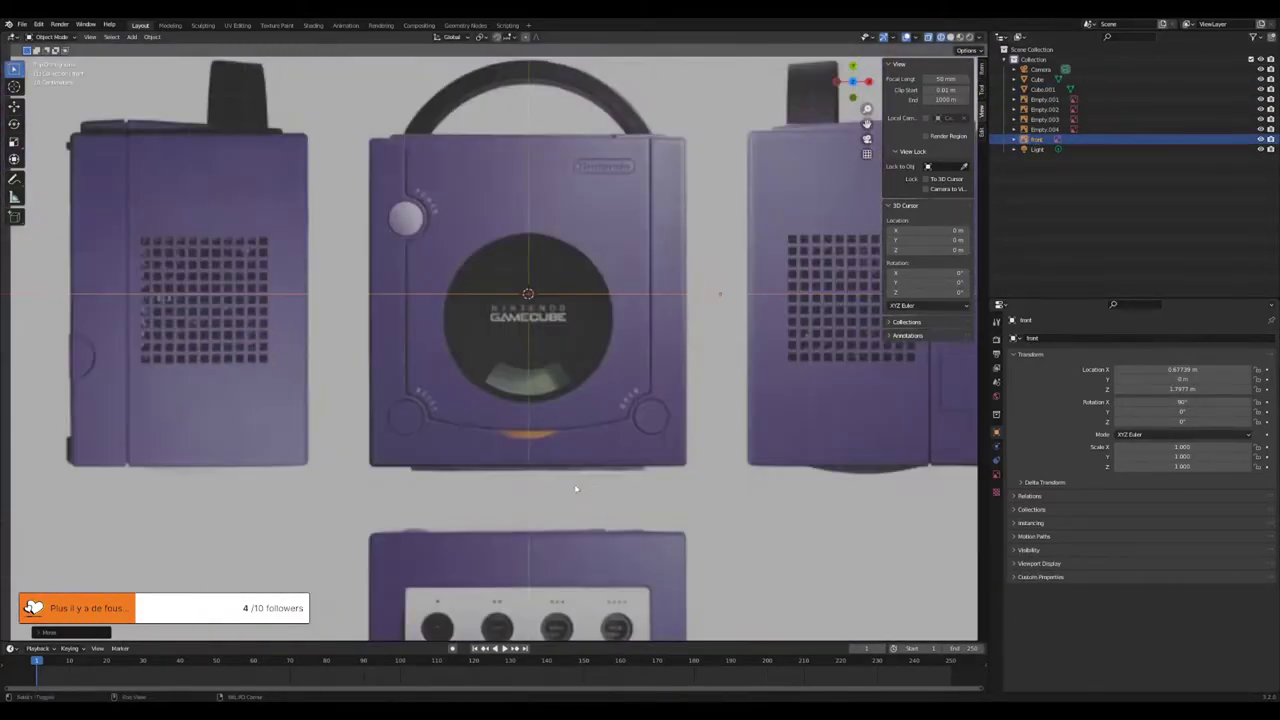
scroll(637, 360, up, 4)
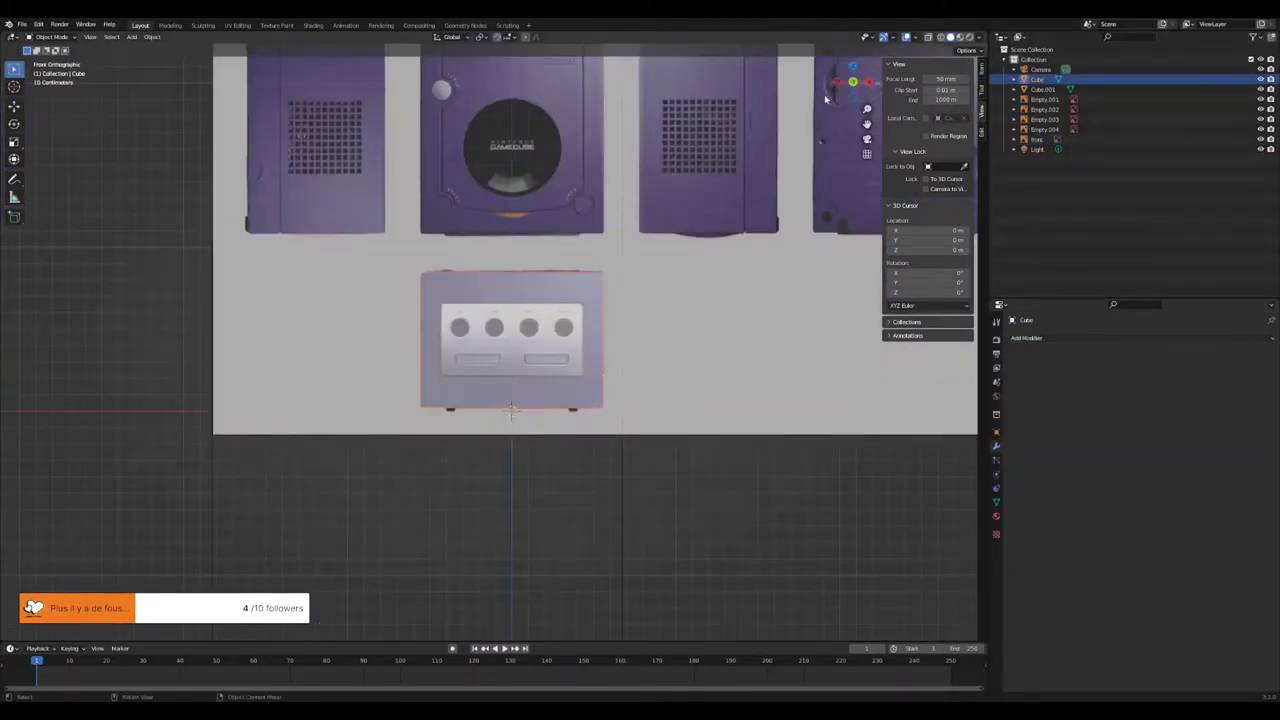
scroll(742, 233, up, 4)
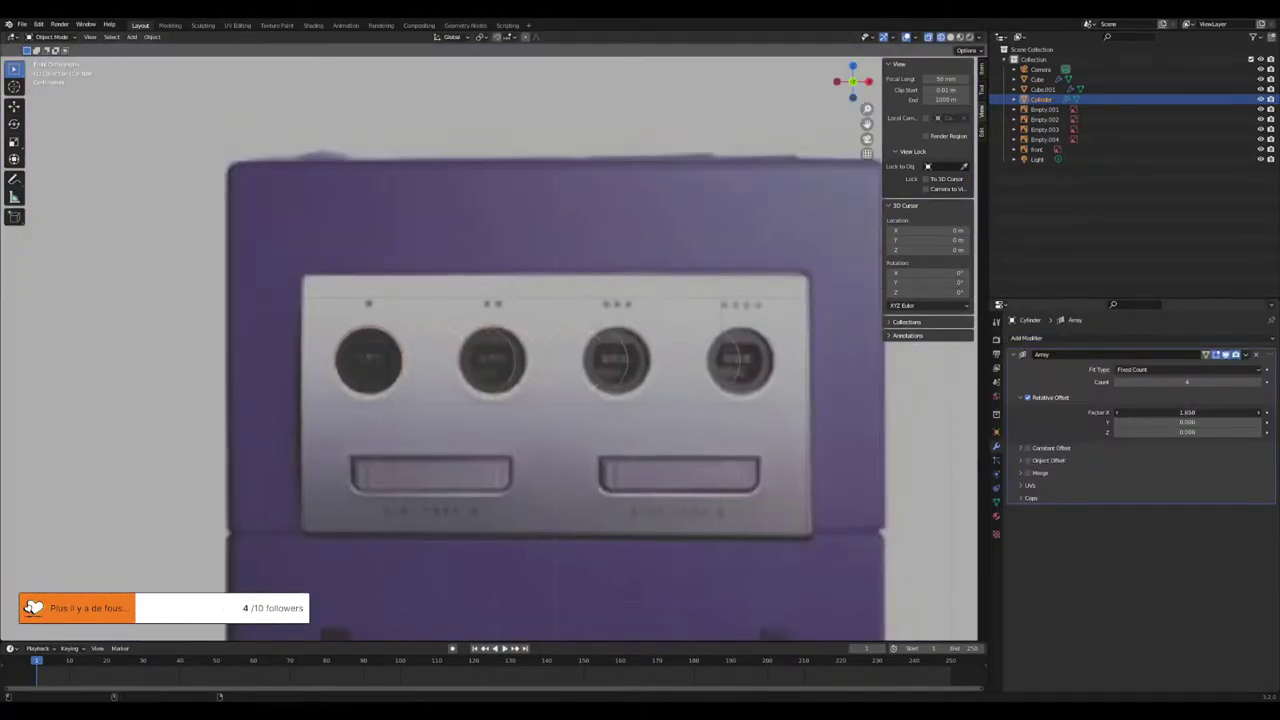
- Finish naming the panel GameCube_Front and start renaming the Cylinder to Bool_controller
click(1038, 80)
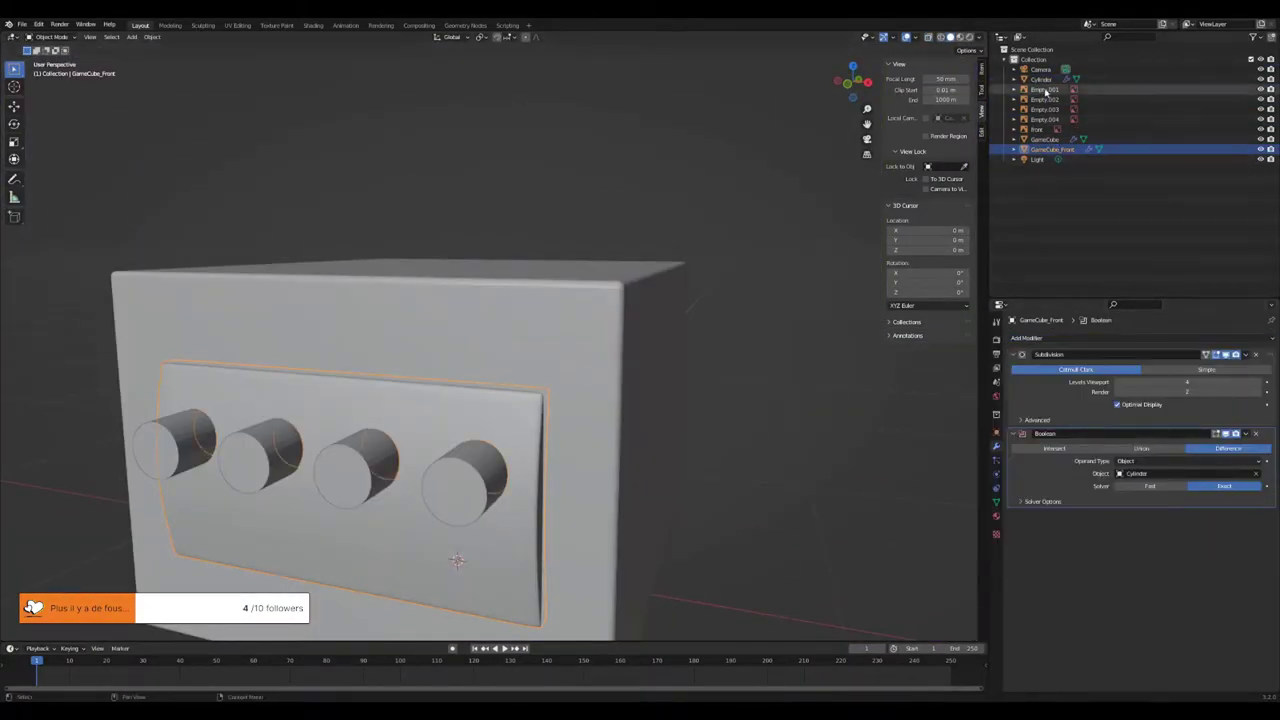
double_click(1041, 79)
text(Bout_controller)
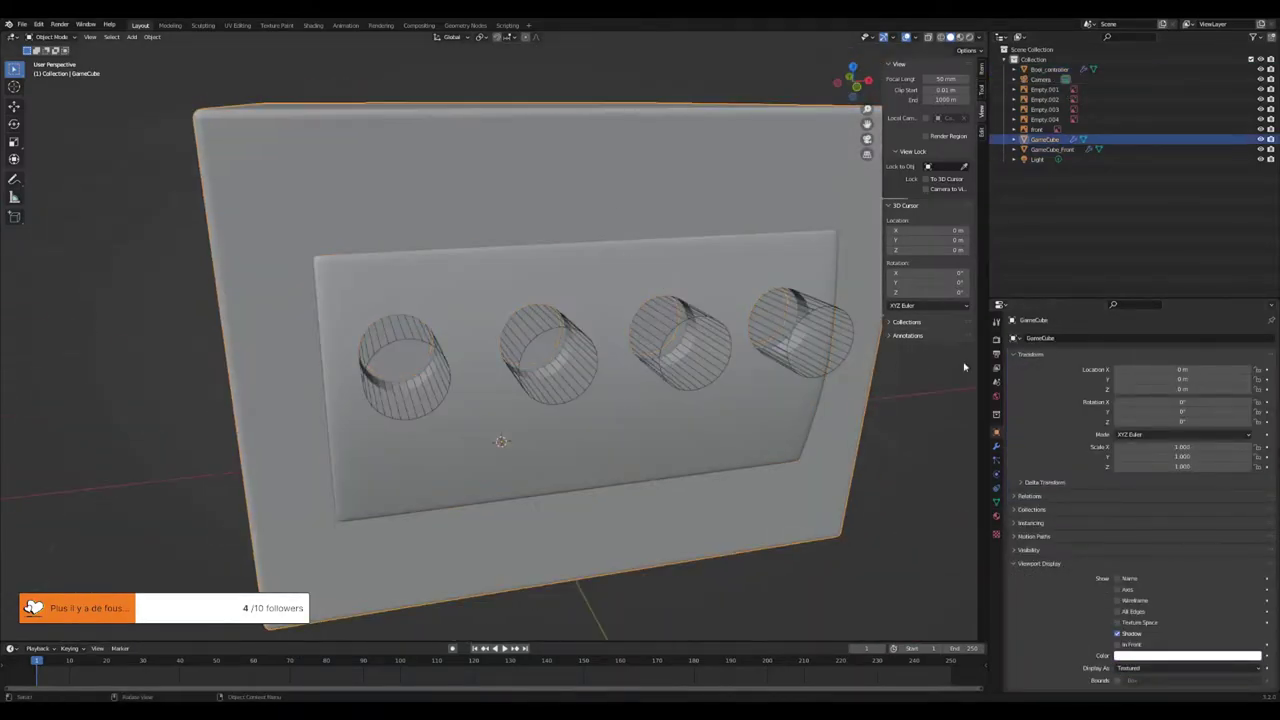
- Add the Boolean port cut to GameCube_Front and stretch the memory-slot cutter along Z
click(1116, 552)
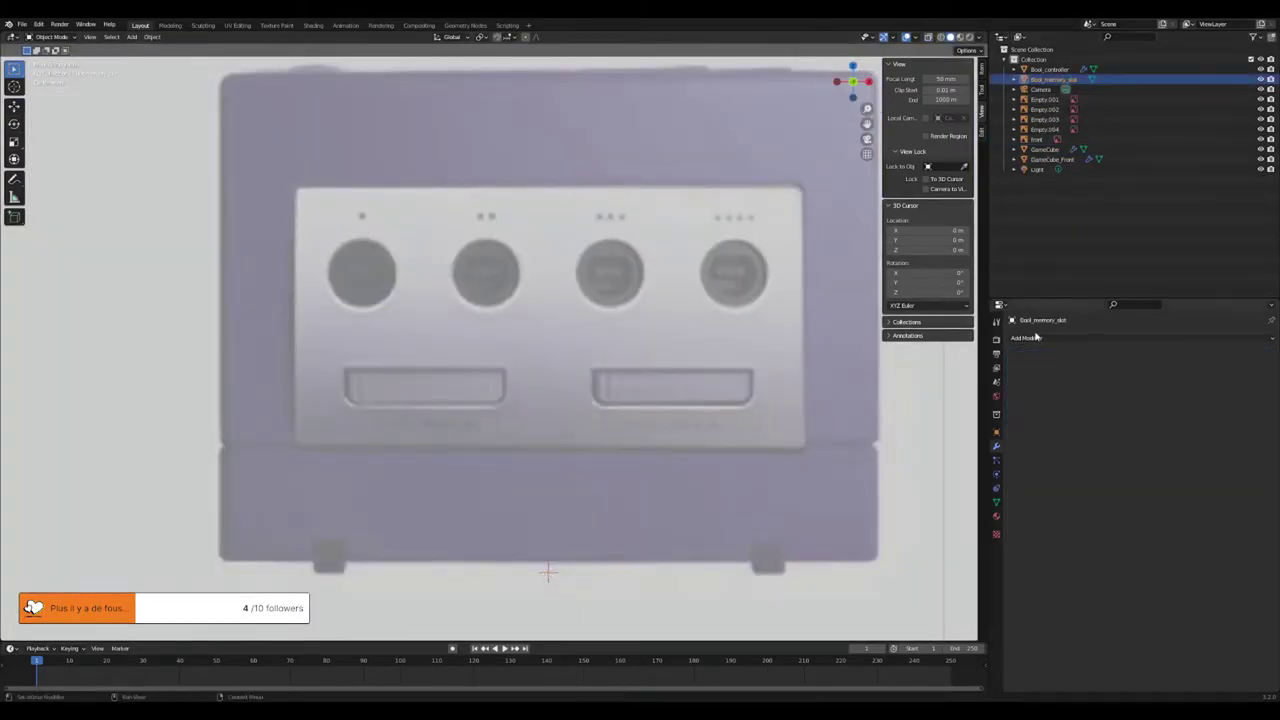
scroll(618, 364, up, 5)
key(s)
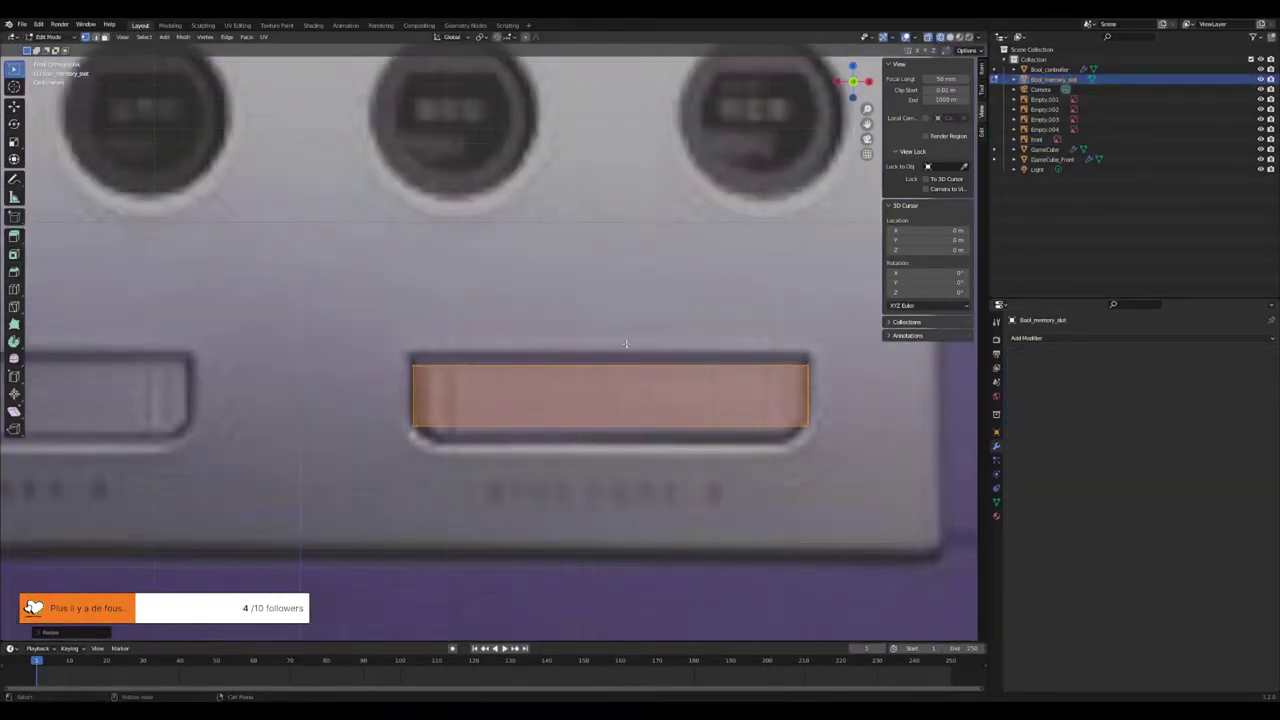
key(s)
key(z)
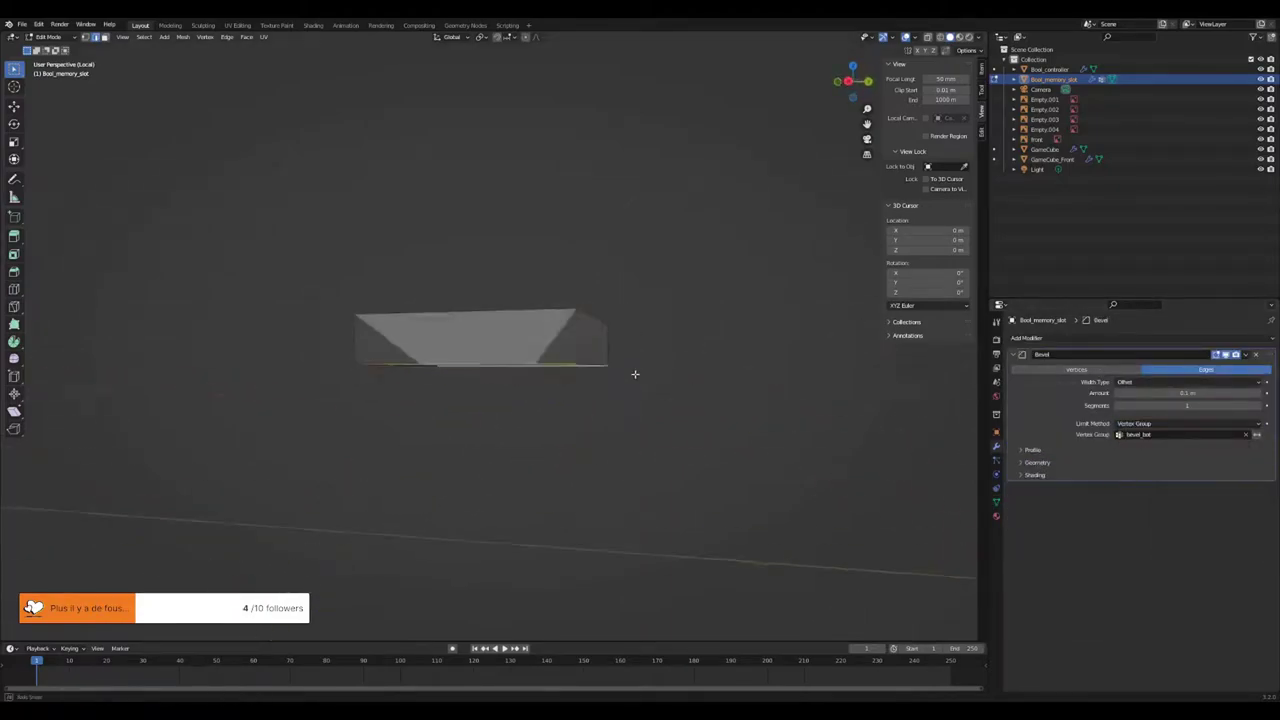
- Set the memory-slot cutter's Bevel width type to Offset
click(1136, 383)
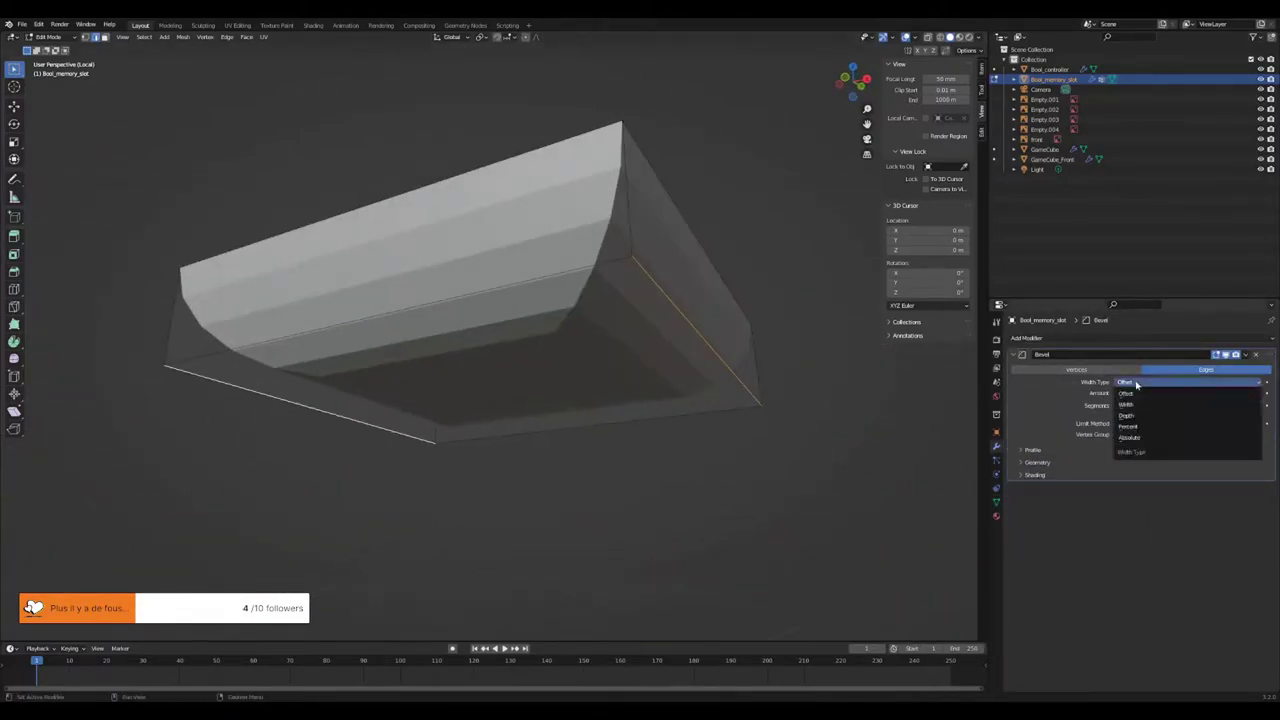
click(1148, 393)
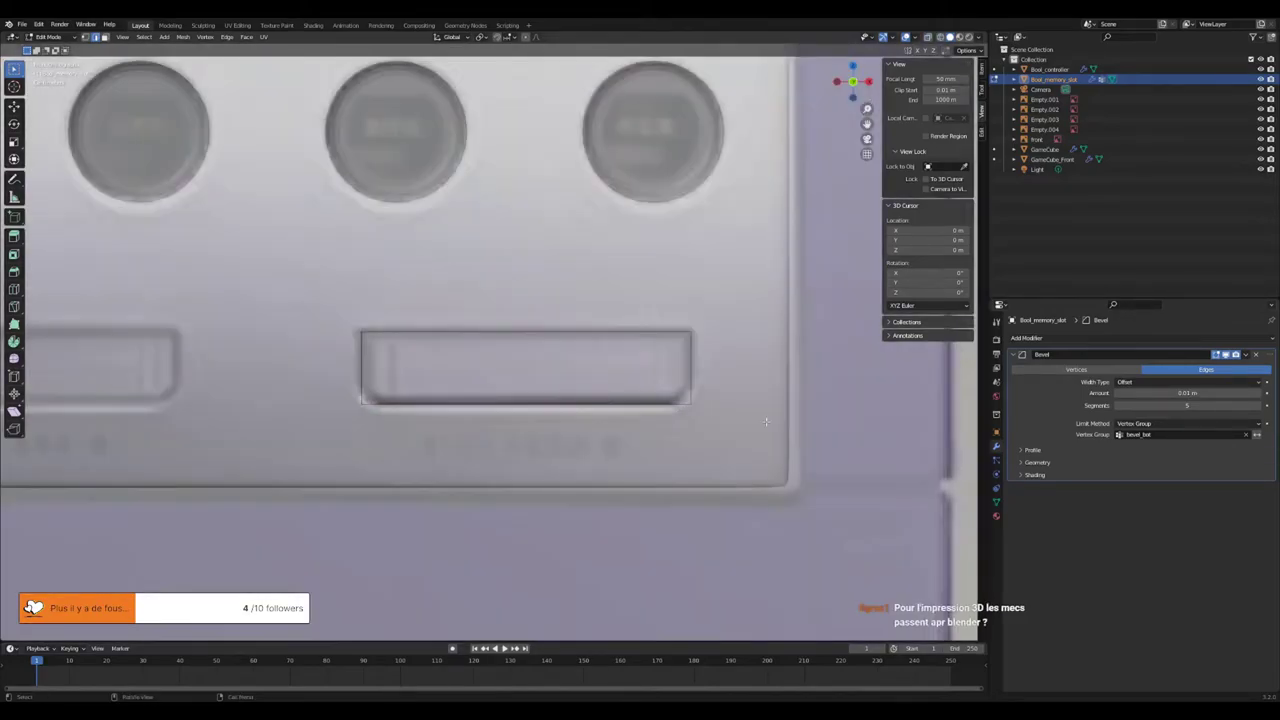
click(38, 24)
click(29, 173)
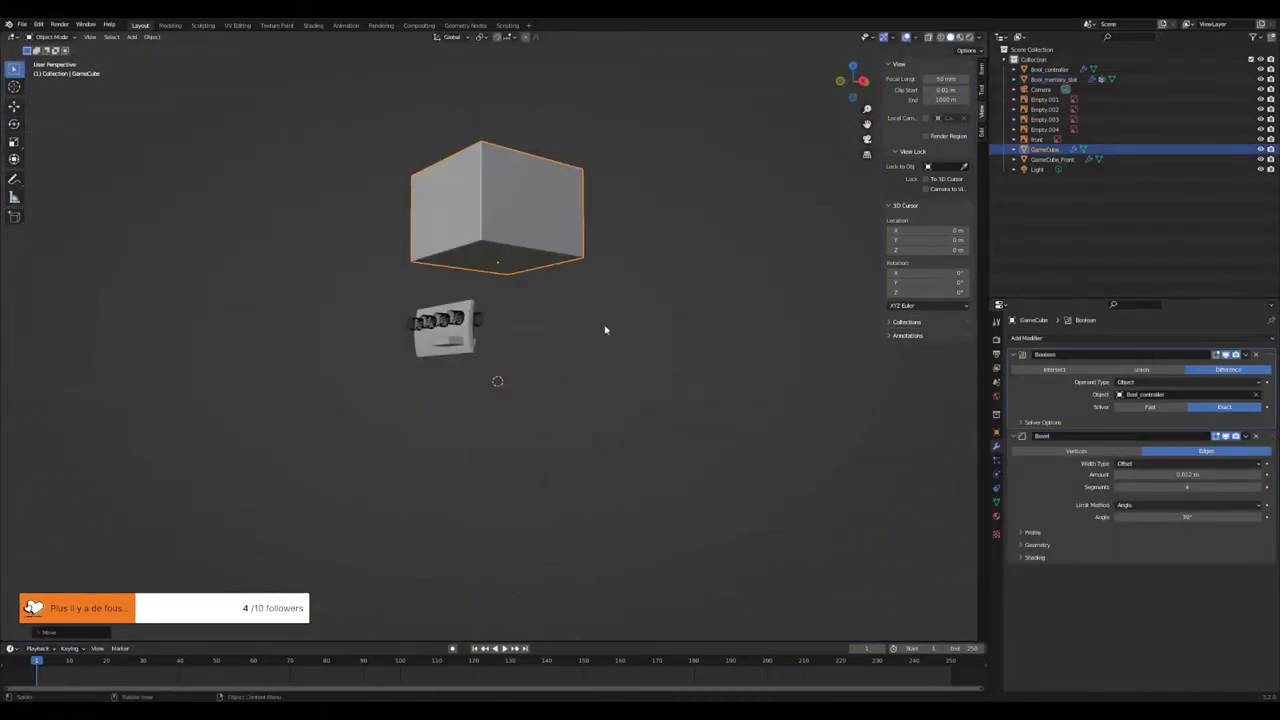
- Reset the GameCube body's location to the origin and select the GameCube_Front panel
key(alt+g)
key(KP_Decimal)
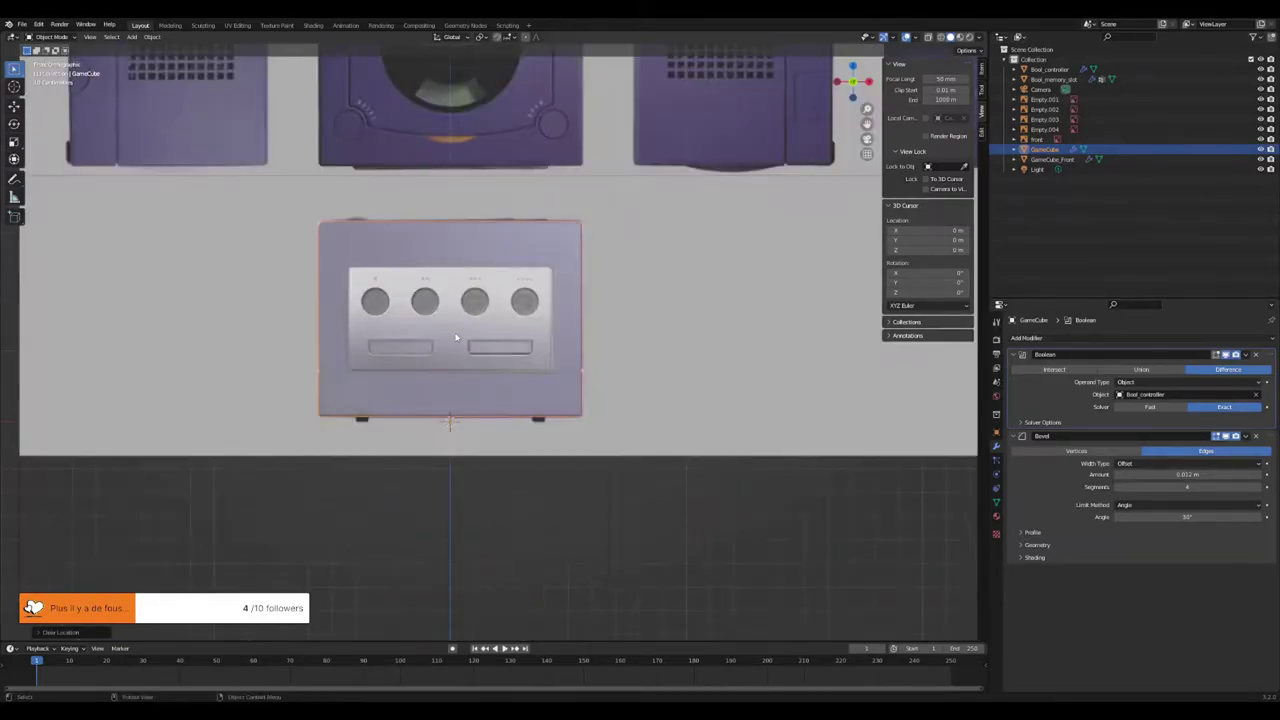
click(1045, 159)
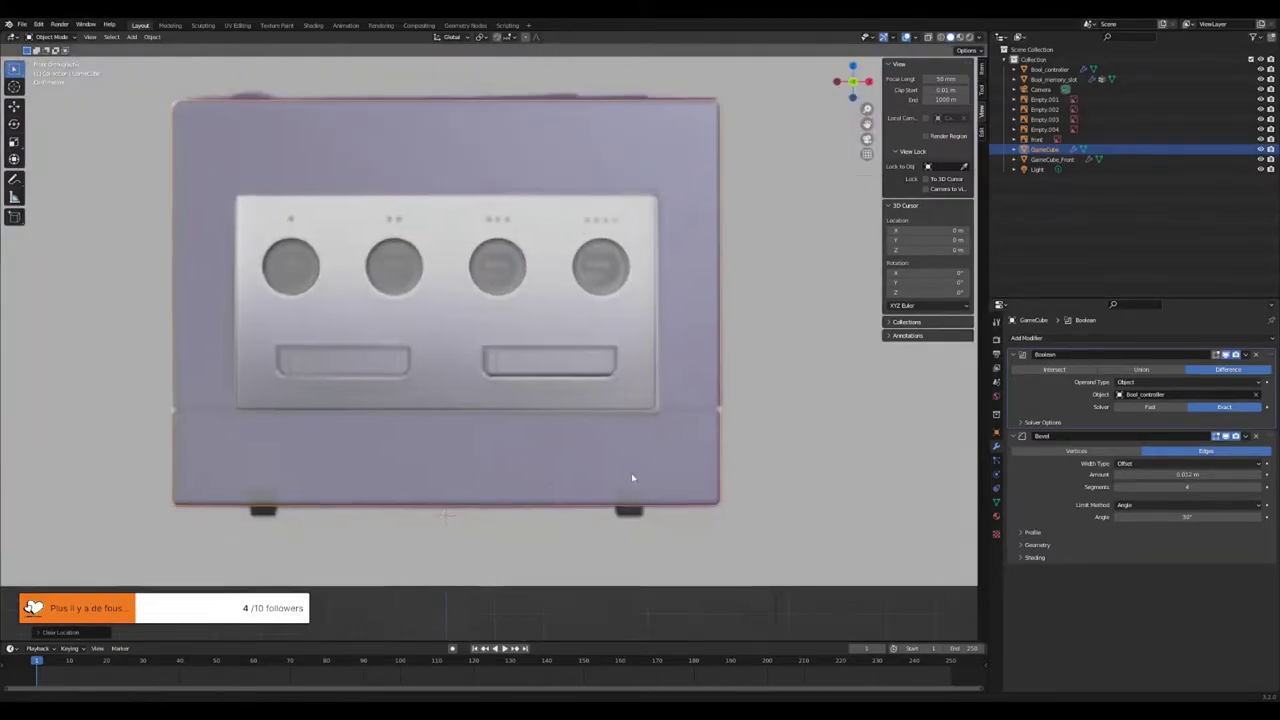
scroll(788, 476, down, 2)
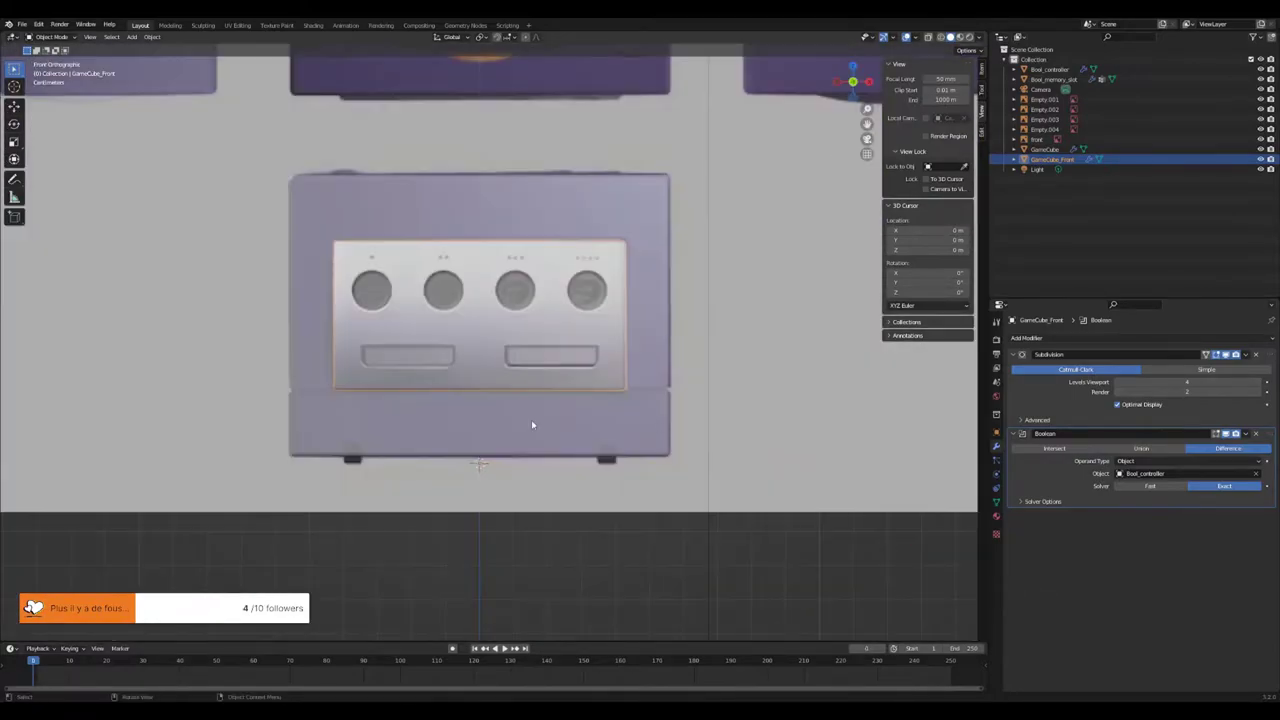
shift+middle_drag(532, 425, 541, 399)
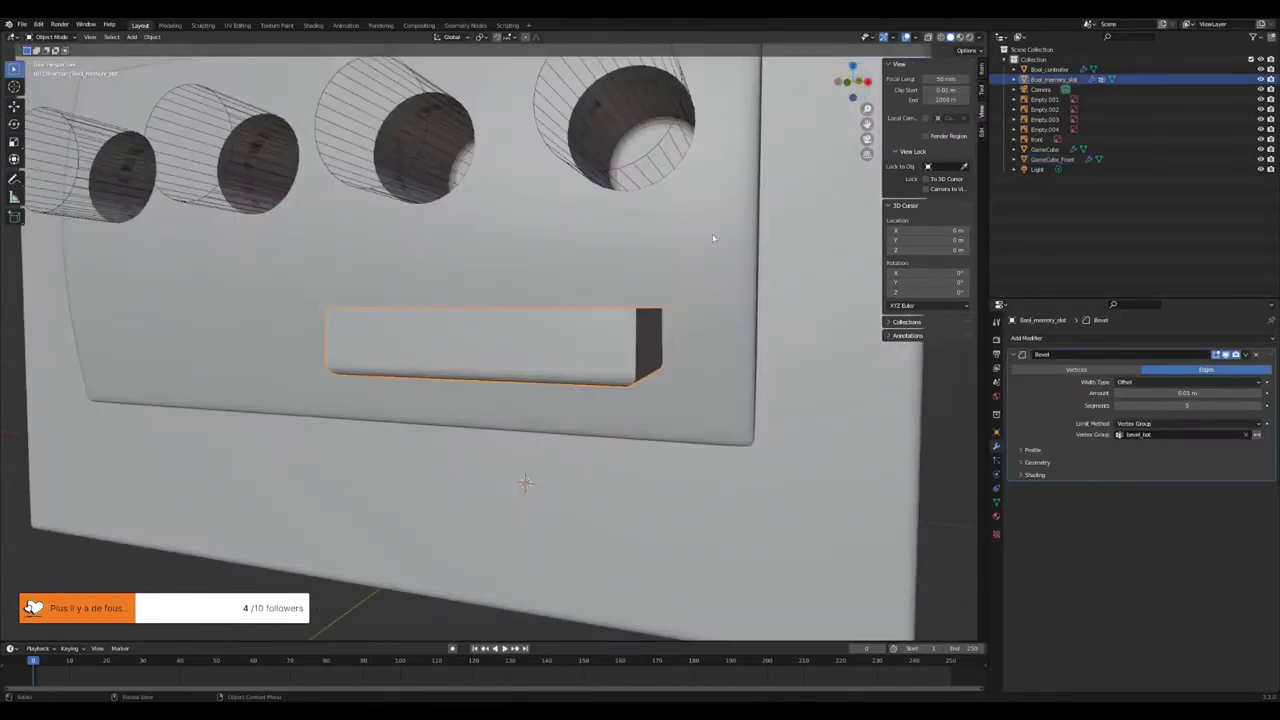
- Isolate the memory-slot cutter, enter Edit Mode and show its vertex groups
key(KP_Divide)
key(KP_3)
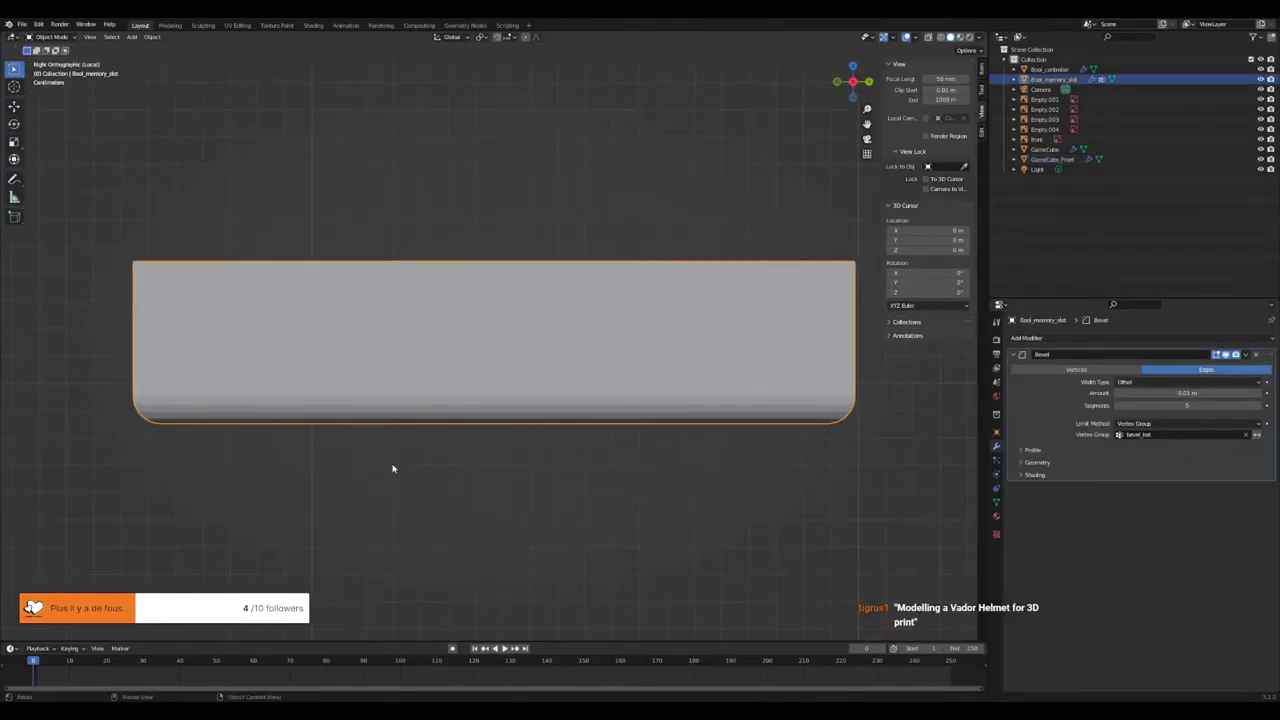
middle_drag(392, 468, 613, 292)
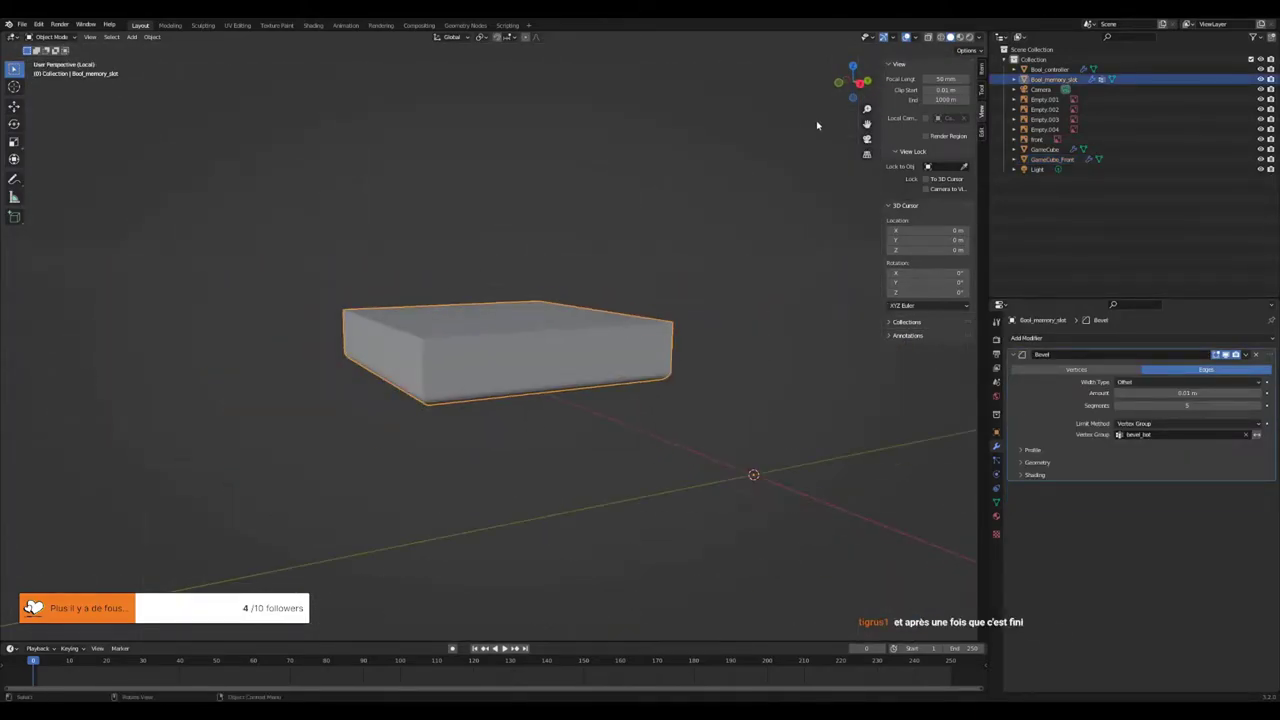
mouse_move(816, 125)
middle_down()
mouse_move(508, 310)
mouse_move(533, 322)
mouse_move(683, 316)
mouse_move(560, 330)
middle_up()
key(Tab)
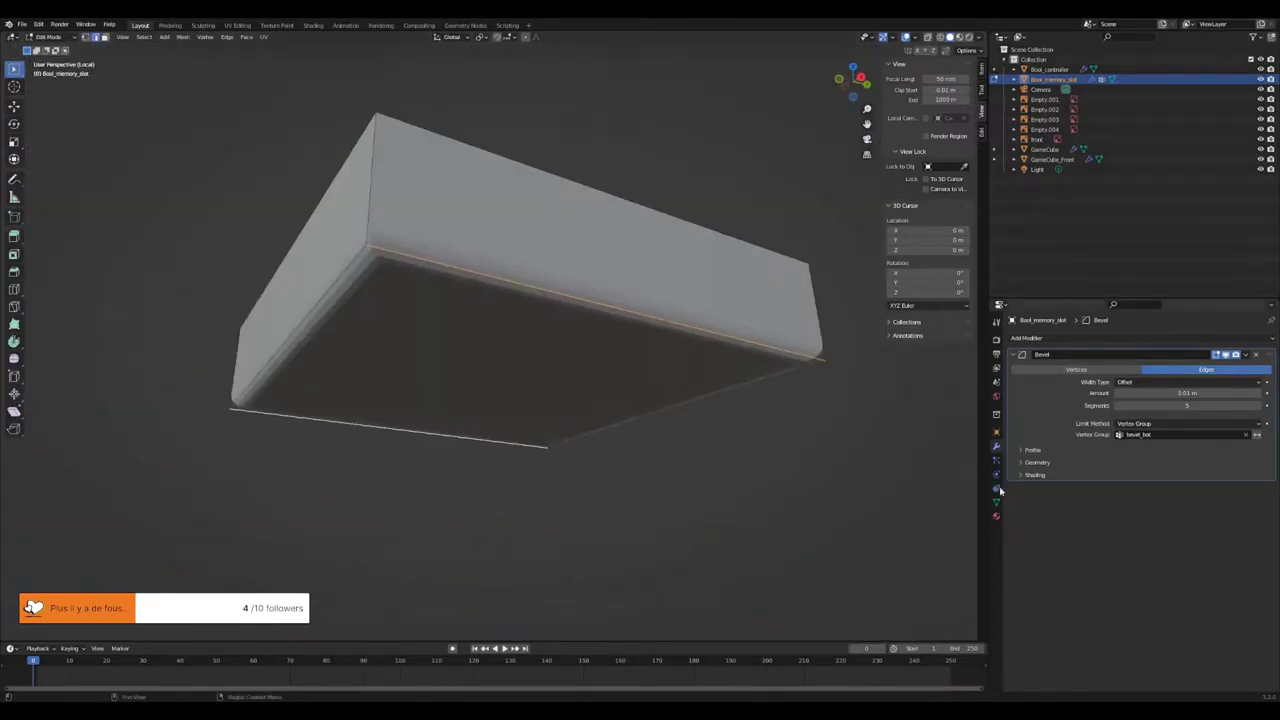
click(996, 501)
mouse_move(322, 287)
middle_down()
mouse_move(674, 443)
mouse_move(737, 606)
mouse_move(623, 426)
mouse_move(788, 469)
middle_up()
scroll(788, 469, down, 4)
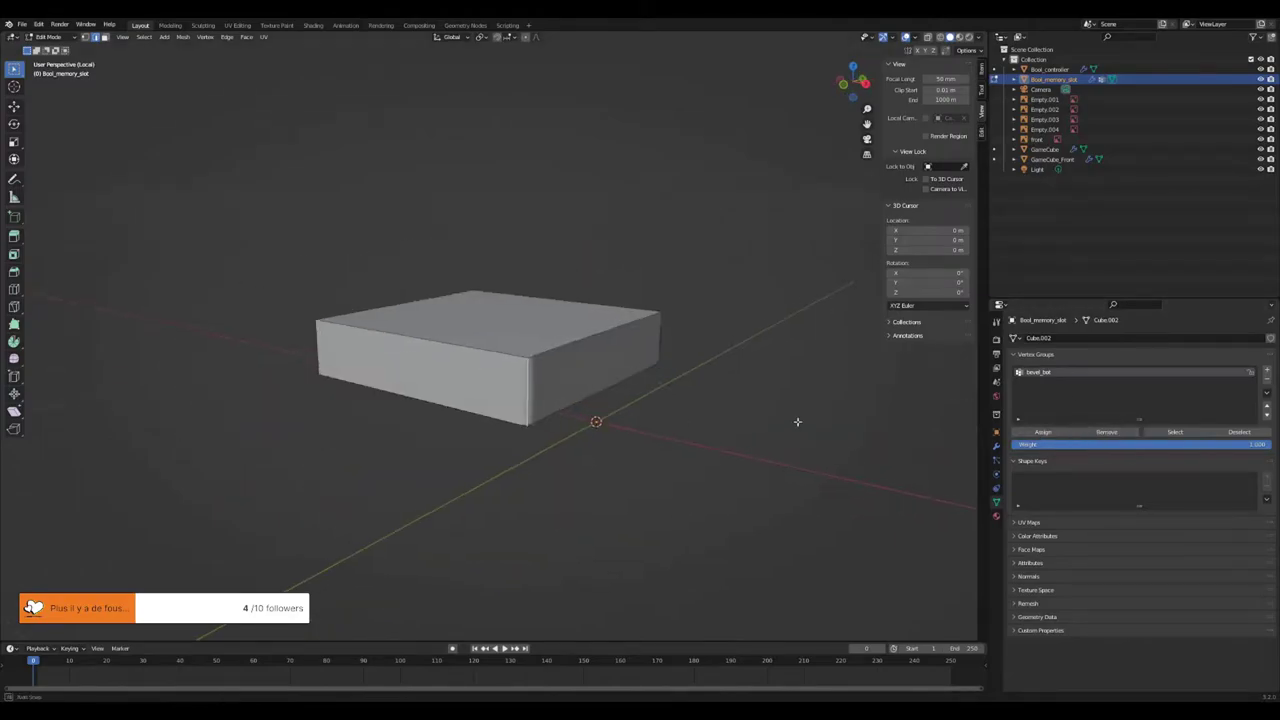
middle_drag(797, 421, 802, 401)
mouse_move(740, 330)
middle_down()
mouse_move(740, 420)
mouse_move(729, 352)
middle_up()
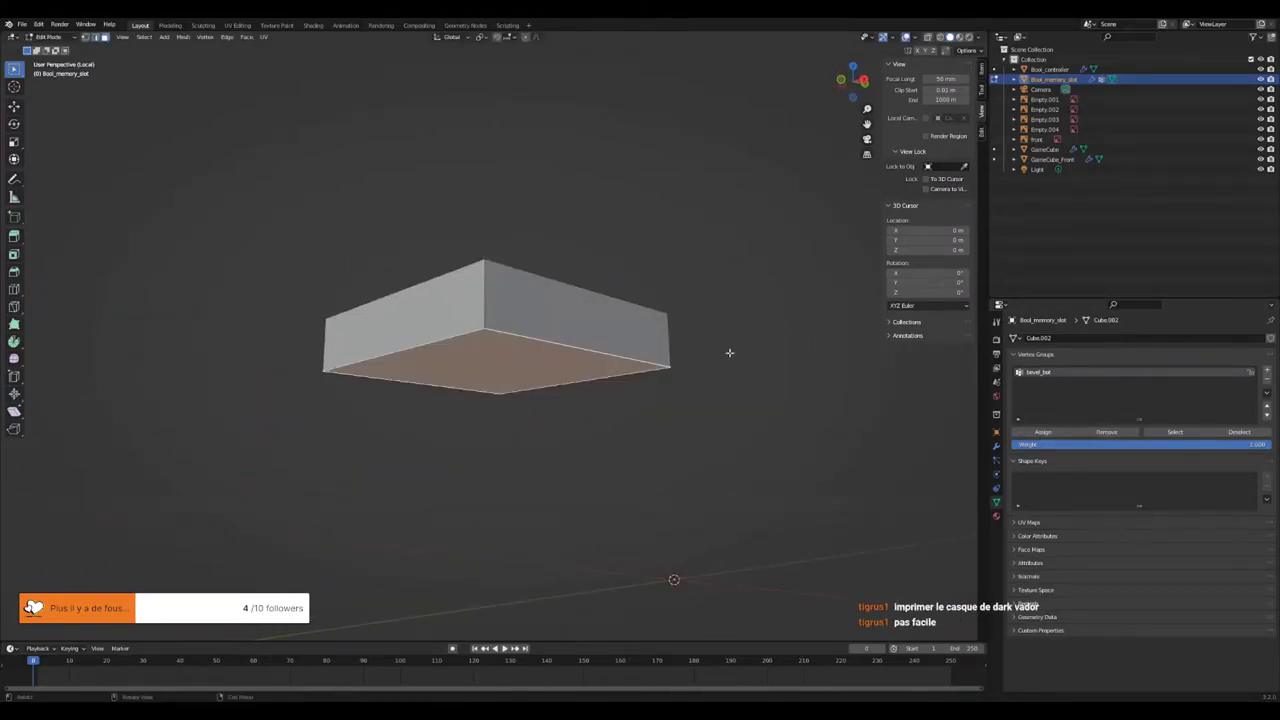
- Delete the cutter's bottom face to leave the box hollow
key(alt+a)
mouse_move(506, 332)
middle_down()
mouse_move(366, 549)
mouse_move(677, 394)
mouse_move(606, 320)
middle_up()
scroll(651, 392, up, 2)
click(606, 320)
key(x)
click(391, 310)
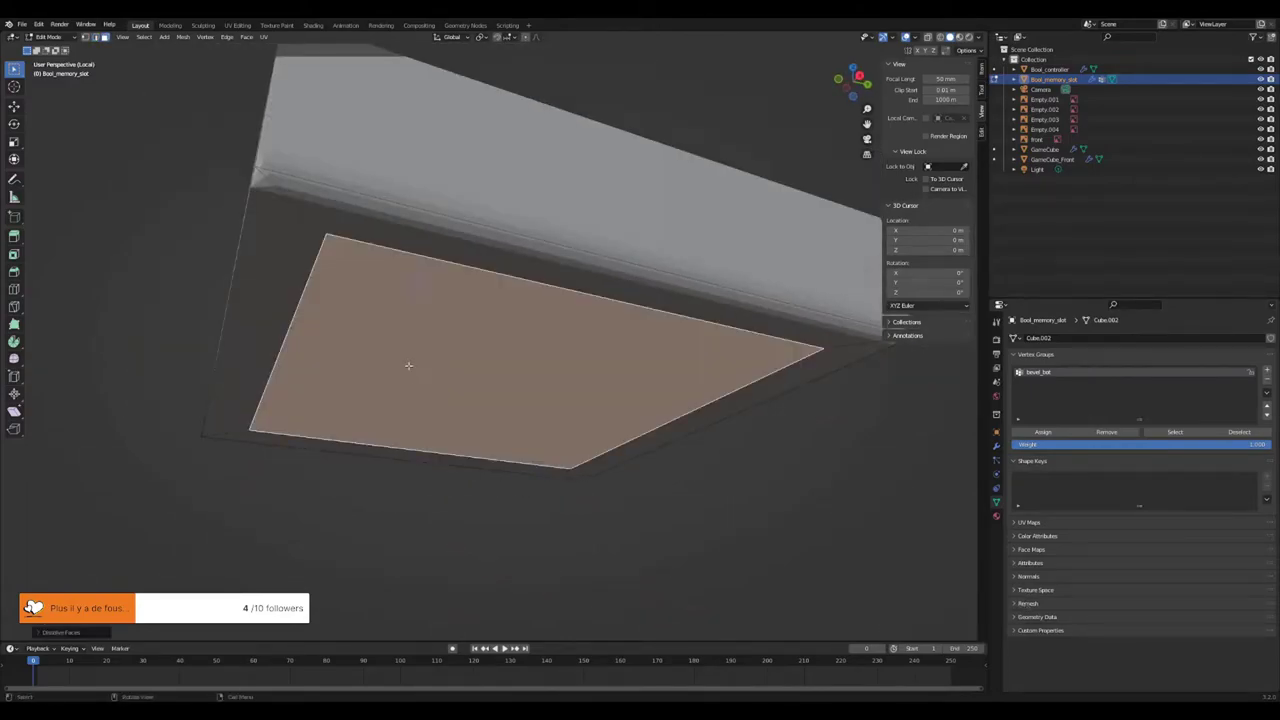
scroll(429, 325, down, 2)
mouse_move(409, 366)
middle_down()
mouse_move(429, 325)
mouse_move(500, 320)
mouse_move(642, 421)
middle_up()
- Slide a corner vertex along its edge and assign the bottom edges to bevel_bot
key(ctrl+v)
click(500, 320)
key(shift+v)
key(Return)
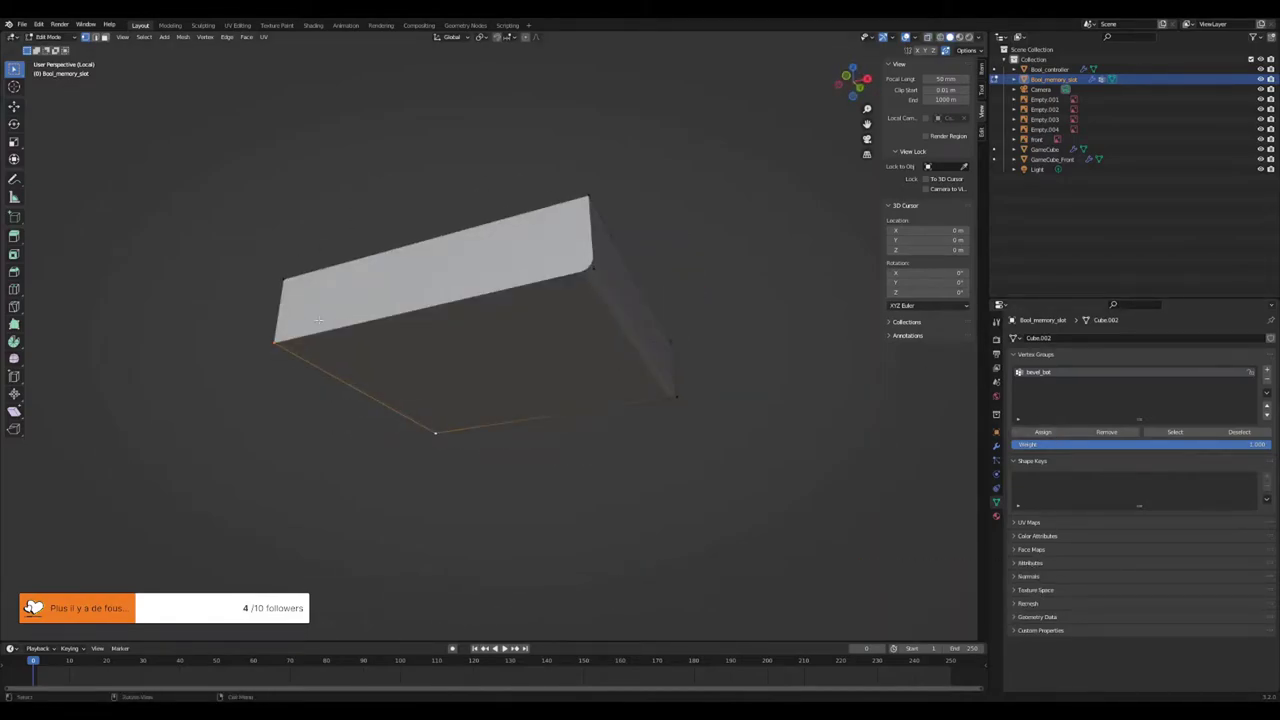
middle_drag(318, 319, 443, 380)
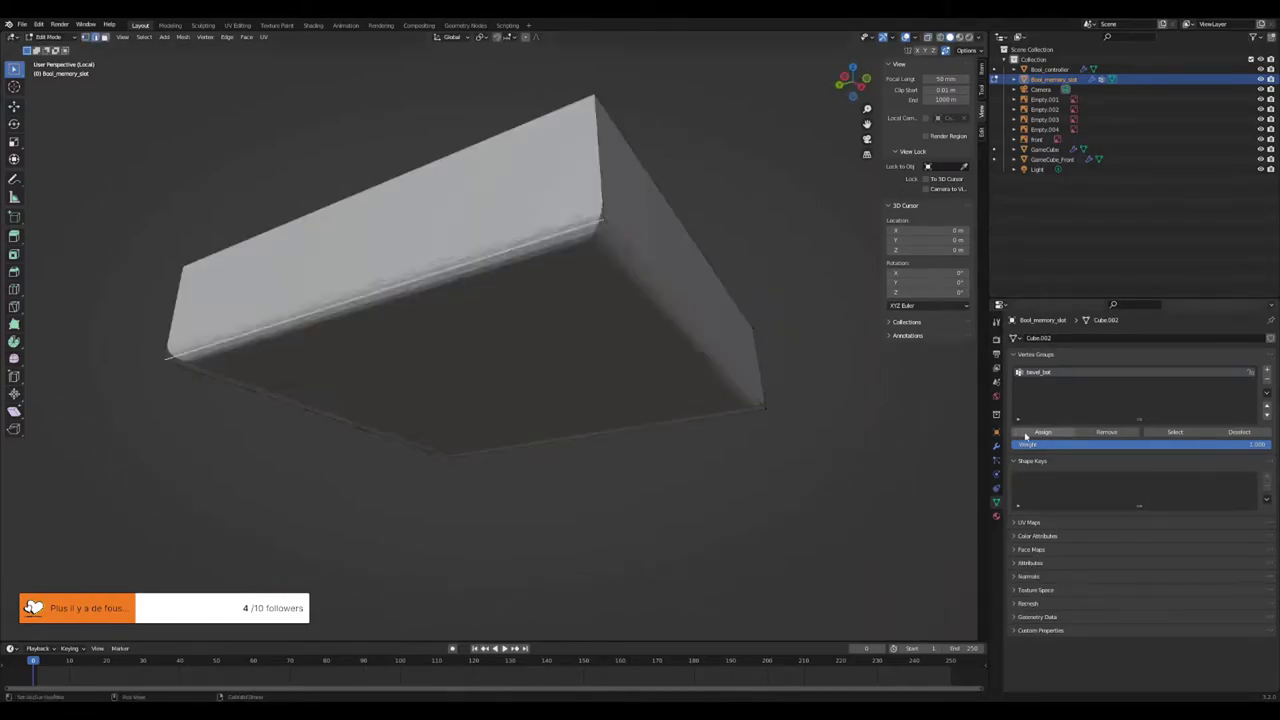
click(996, 446)
mouse_move(560, 340)
middle_down()
mouse_move(590, 359)
mouse_move(560, 330)
mouse_move(636, 312)
mouse_move(400, 234)
mouse_move(479, 370)
middle_up()
click(996, 502)
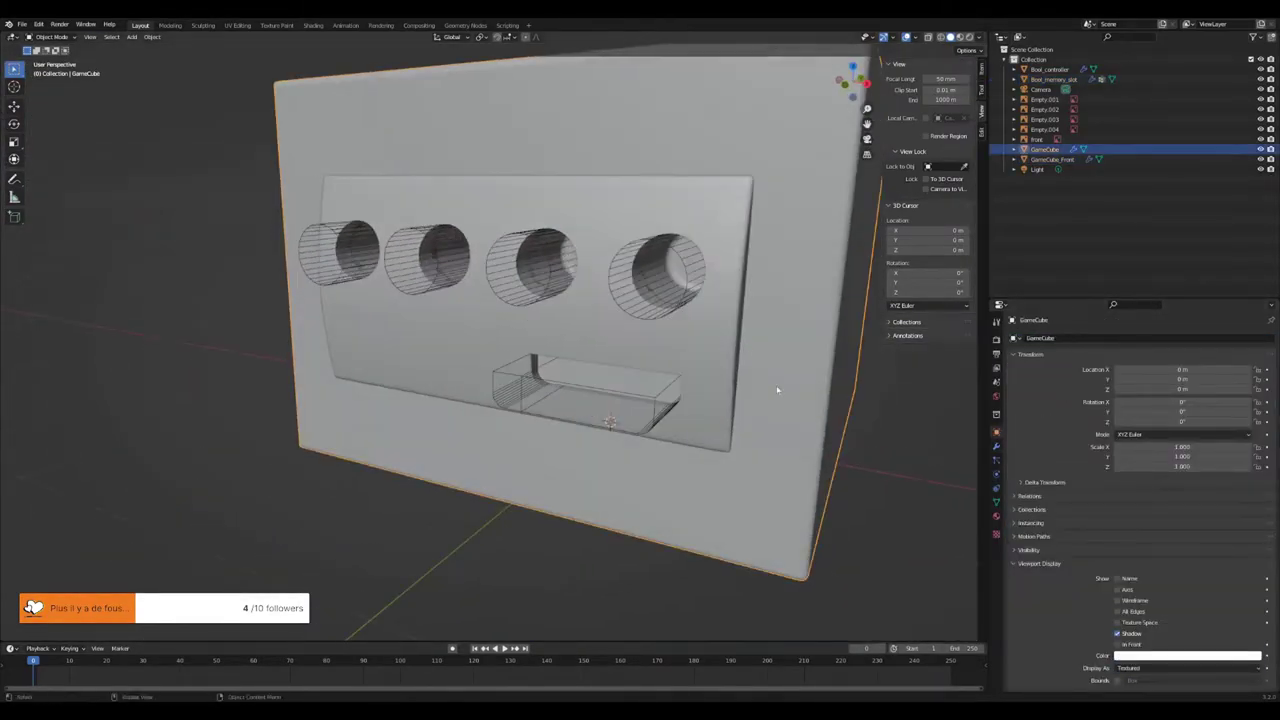
- Set the memory_slot cut's cutter object, move the references into 'pictures' and name the cutter collection 'booleans'
click(1133, 611)
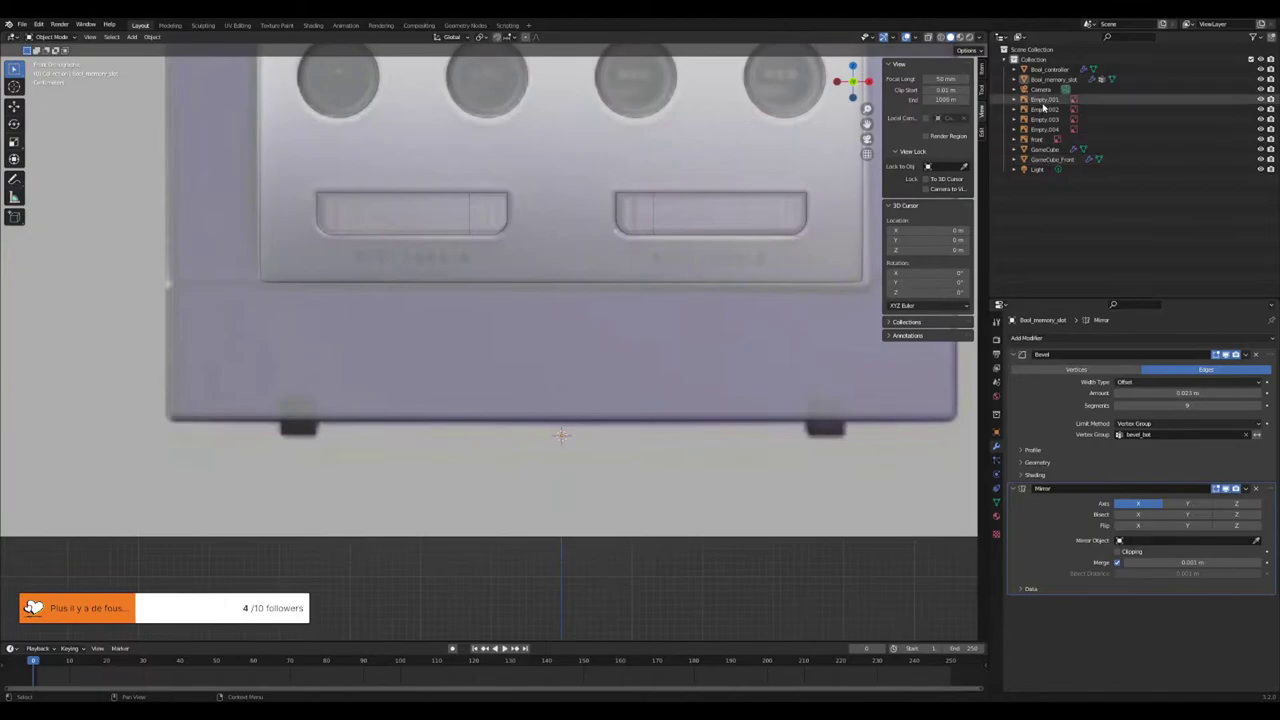
click(1043, 108)
shift+click(1036, 139)
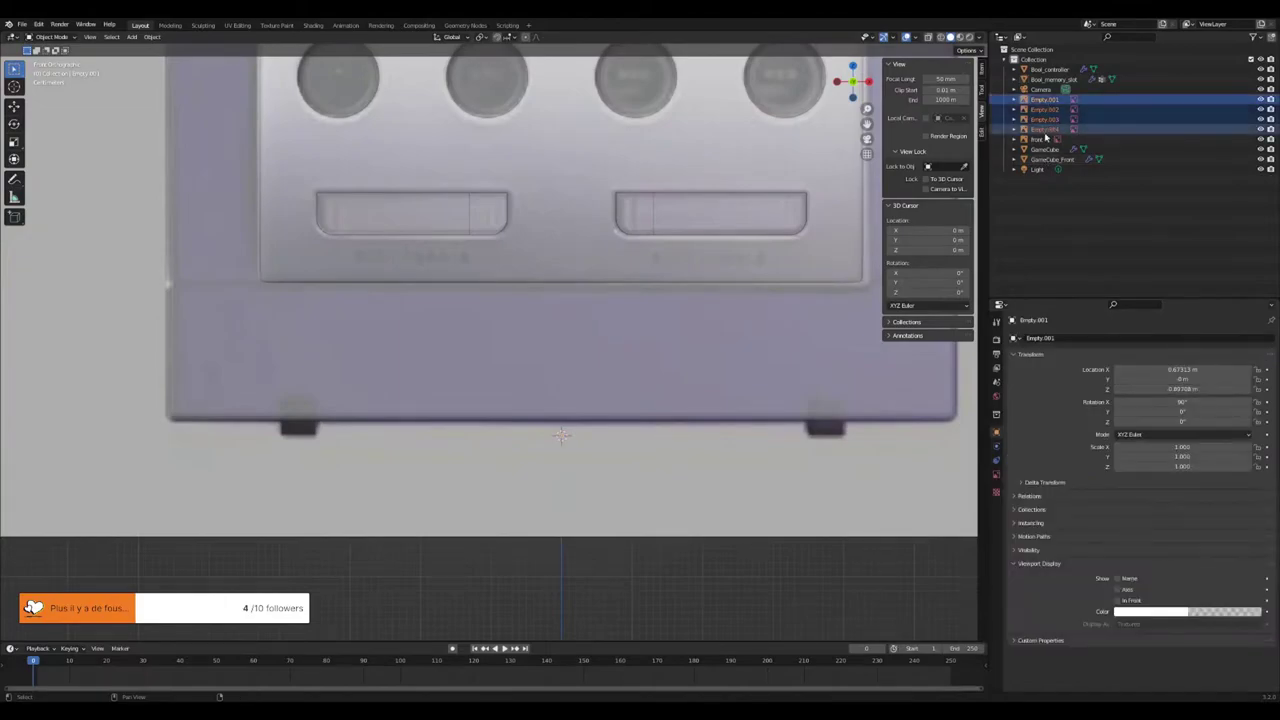
text(mpictures)
key(Return)
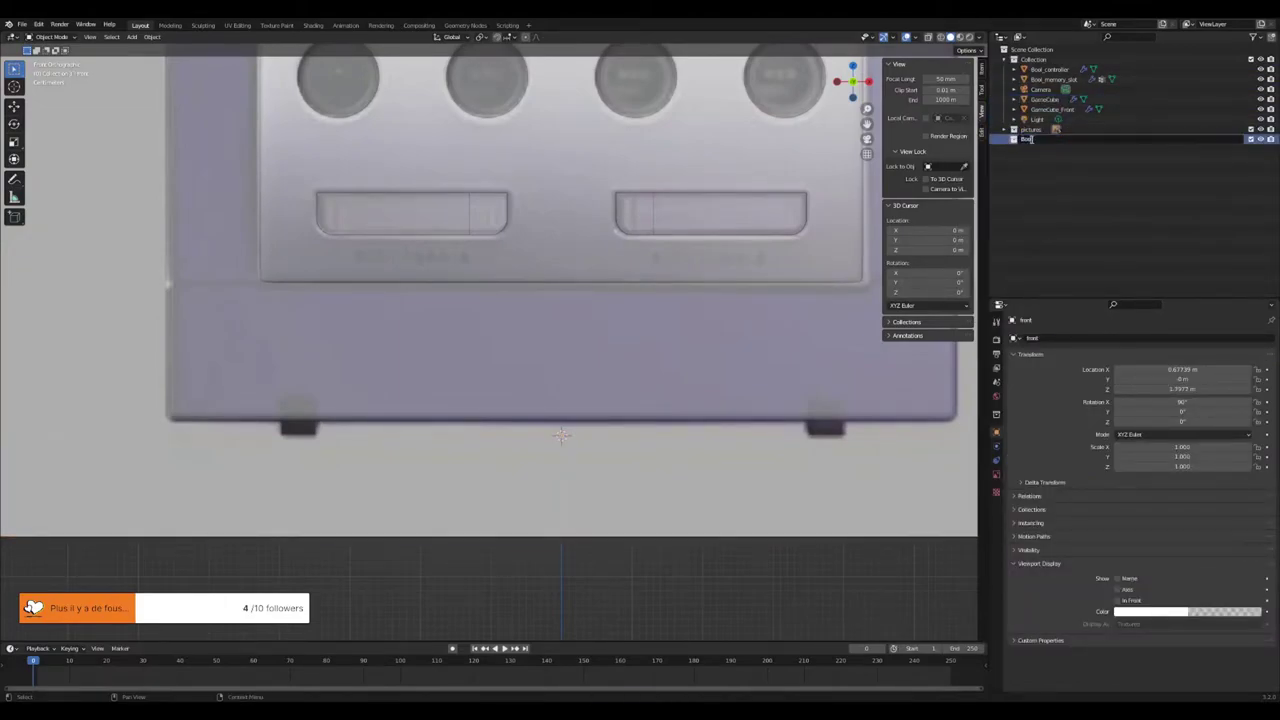
text(eans)
key(Return)
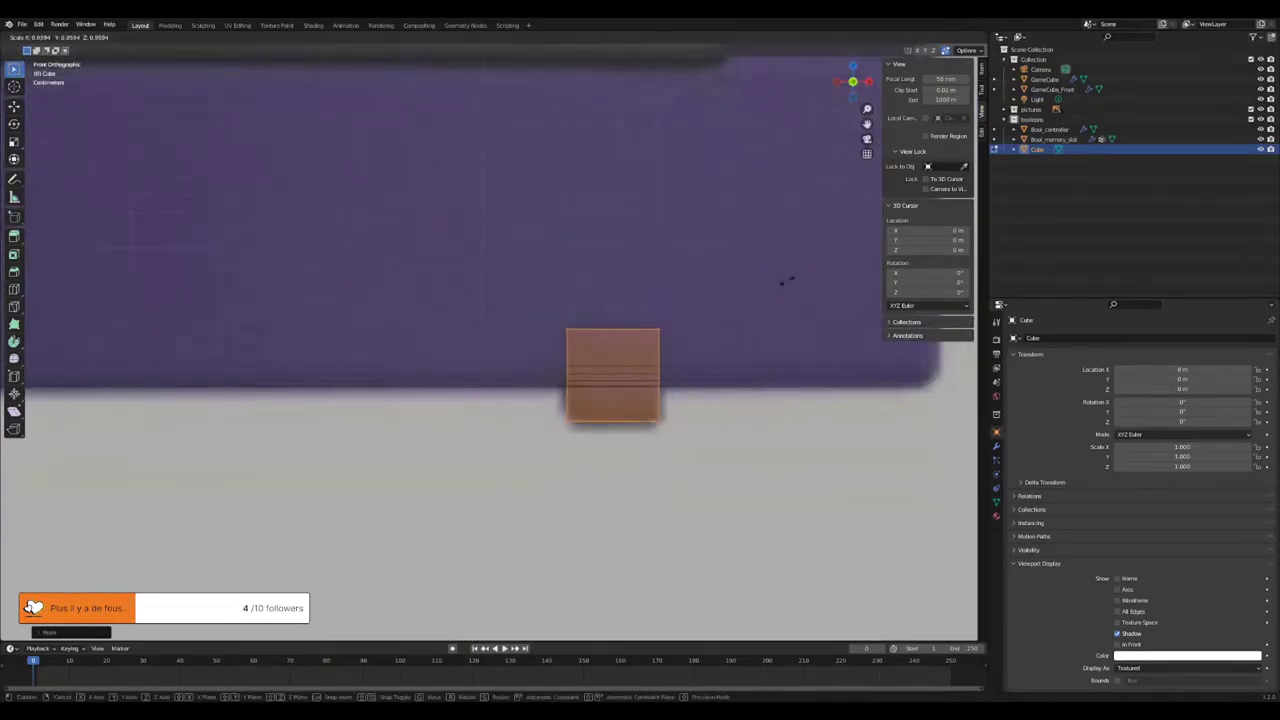
- Place a small vent-hole cube and add its Bevel and two 11-count Array modifiers
key(KP_3)
click(663, 355)
key(KP_Decimal)
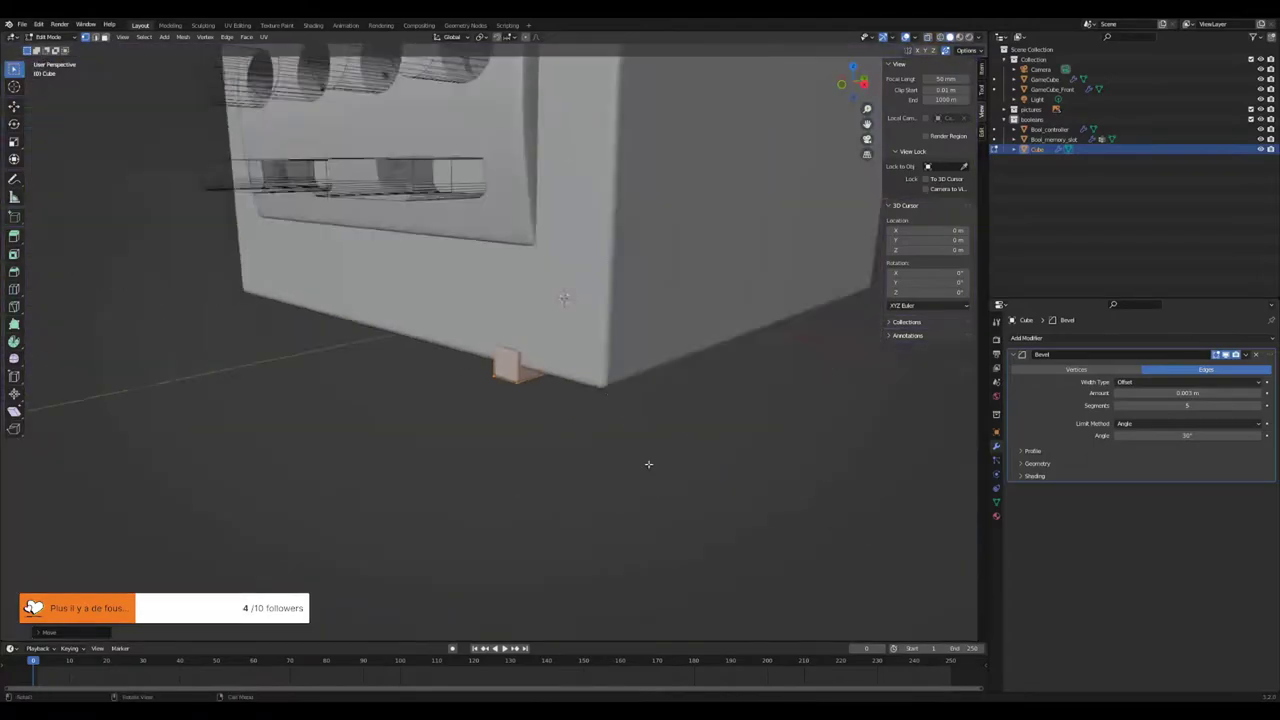
click(1028, 338)
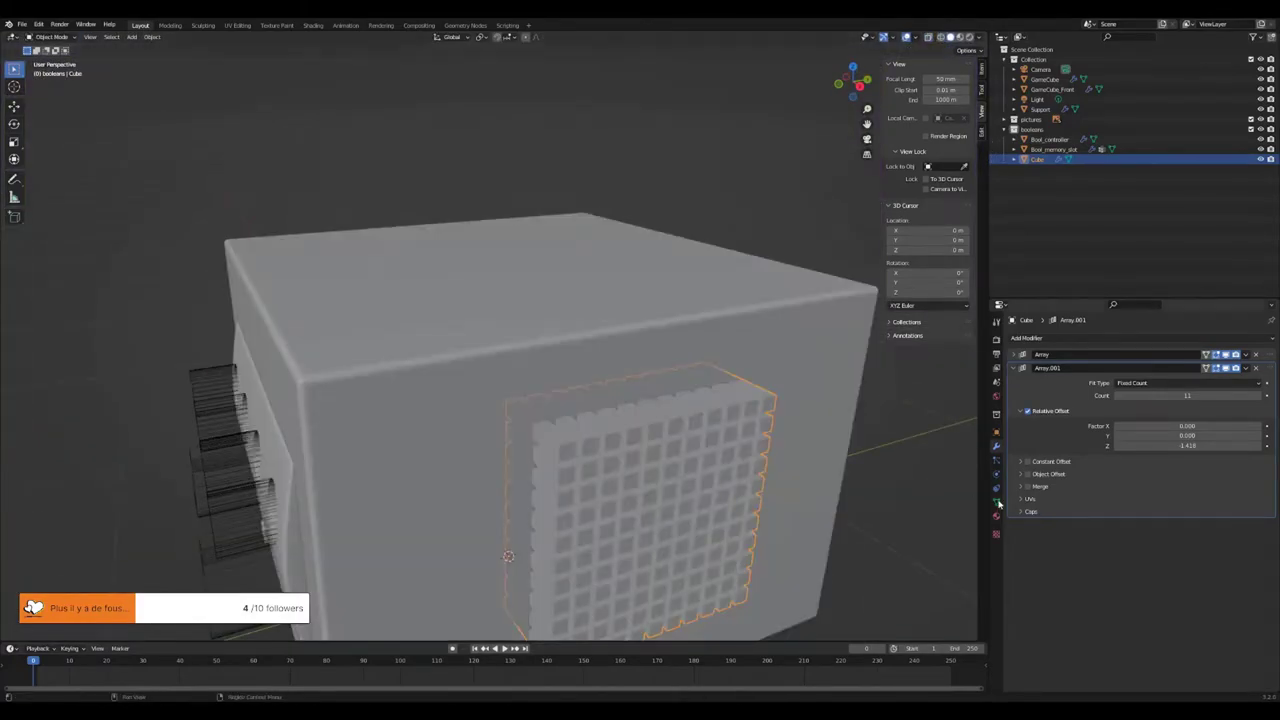
- Rename the vent cube Bool_grid and move GameCube's 0.007 m Bevel to the top of the stack
double_click(1037, 159)
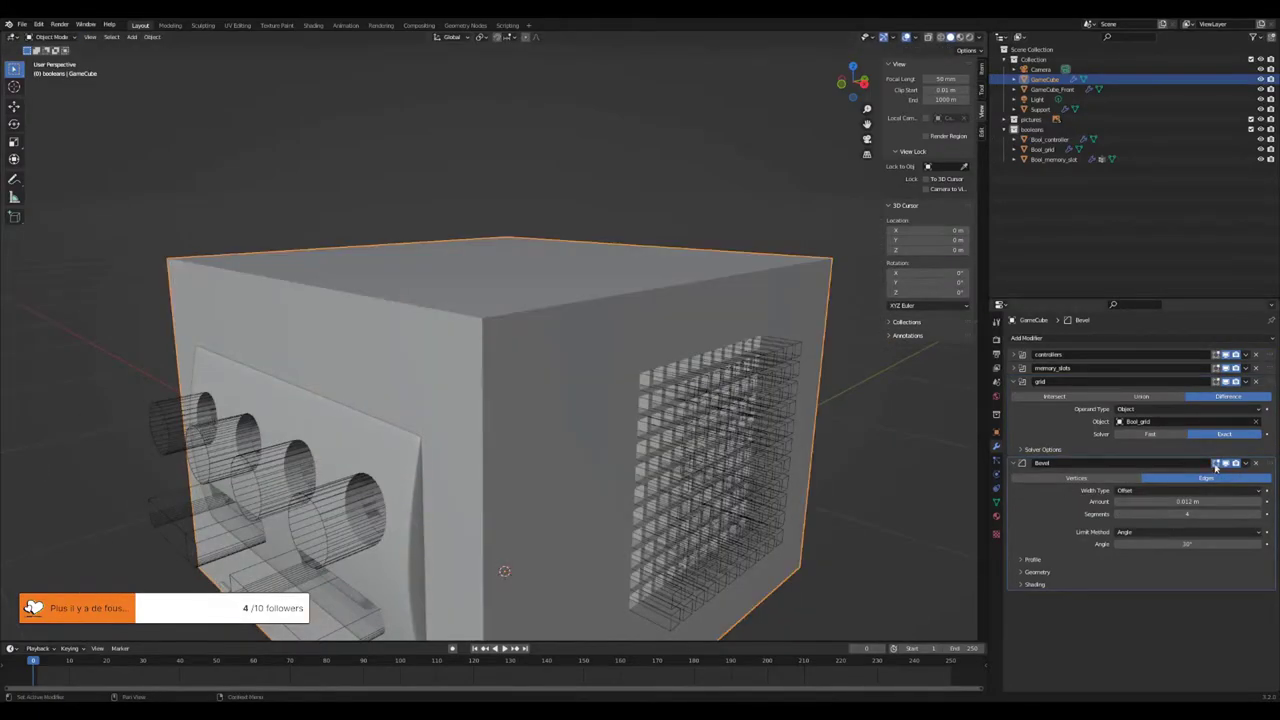
scroll(573, 347, down, 3)
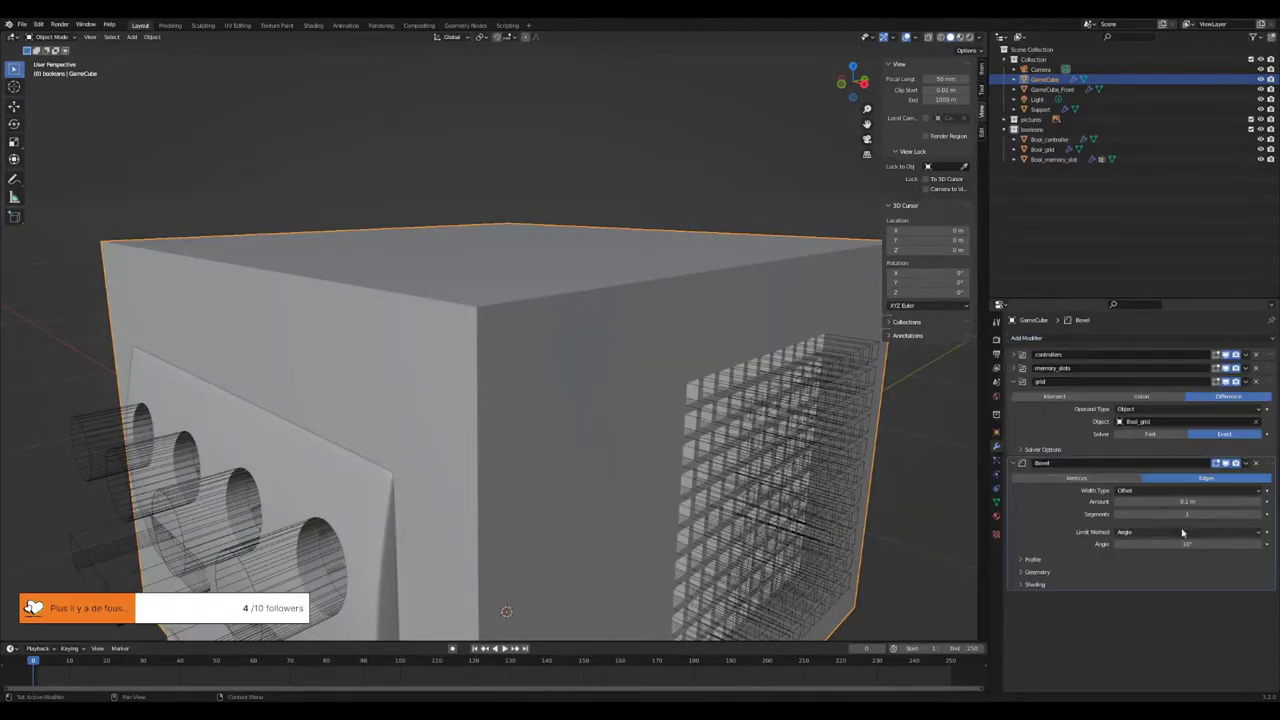
click(1030, 588)
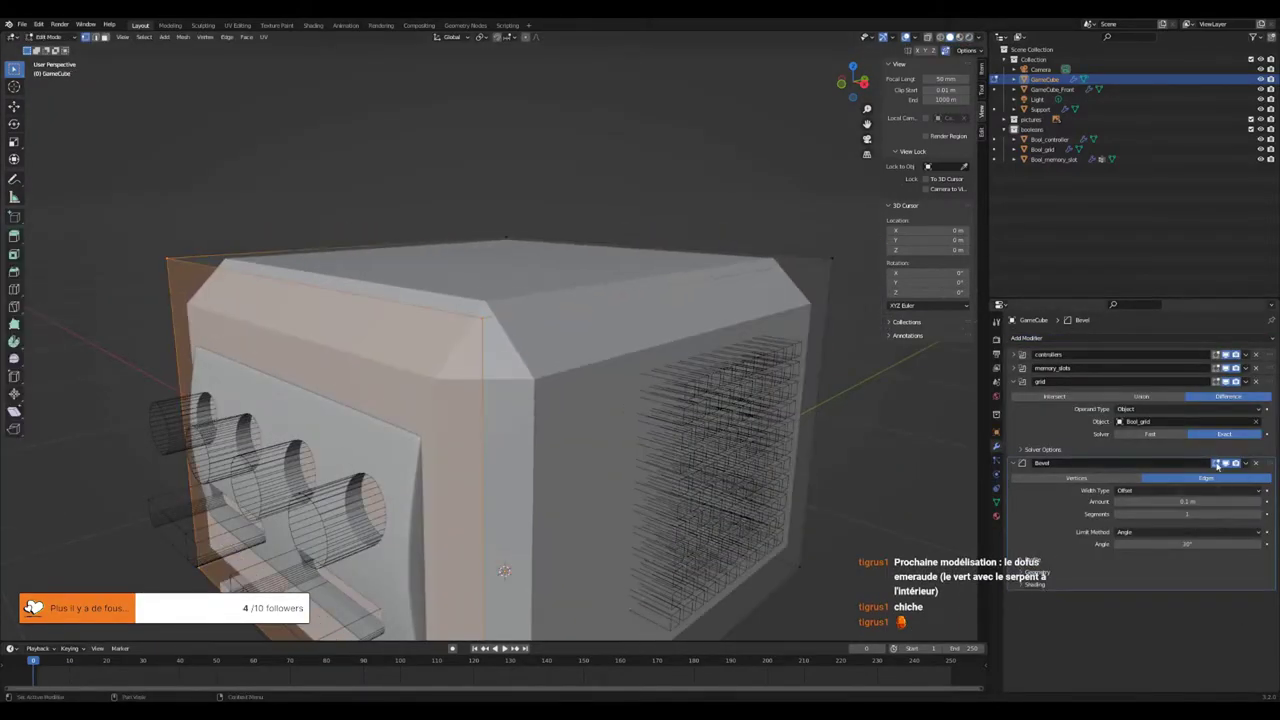
middle_drag(600, 400, 640, 360)
drag(1265, 463, 1267, 321)
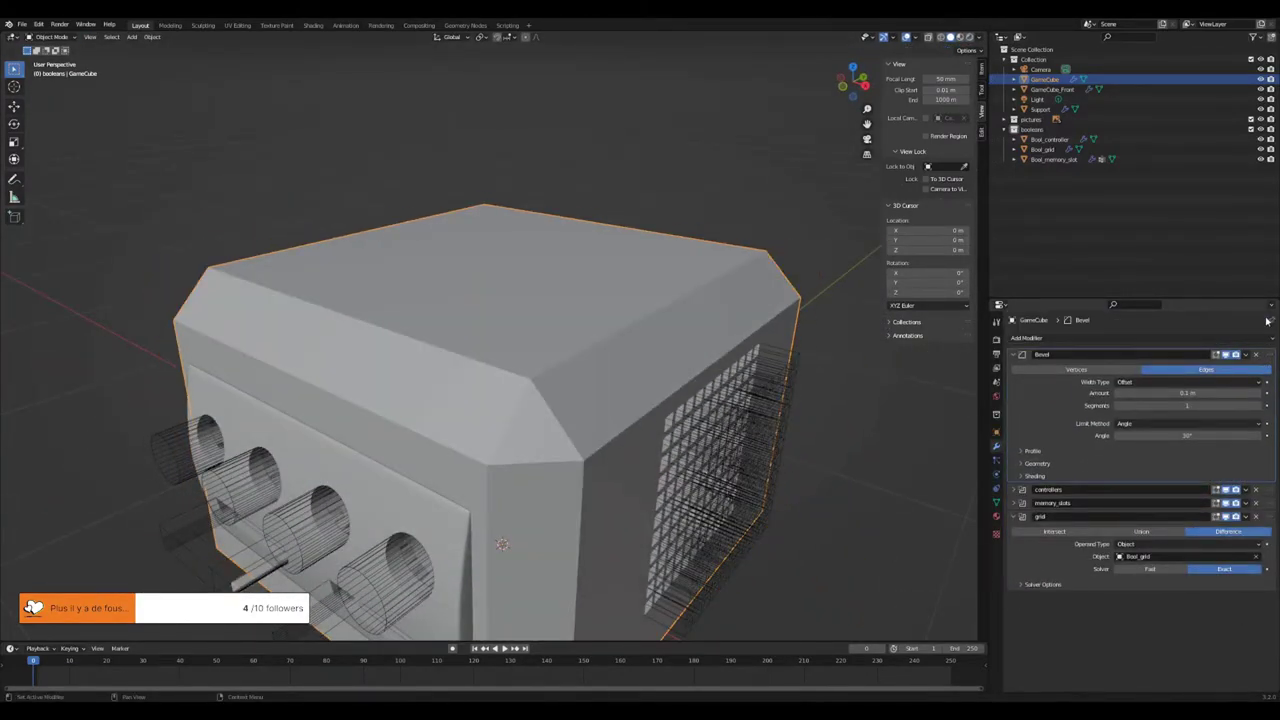
mouse_move(1165, 394)
mouse_down()
mouse_move(1200, 405)
mouse_move(1170, 394)
mouse_up()
key(KP_1)
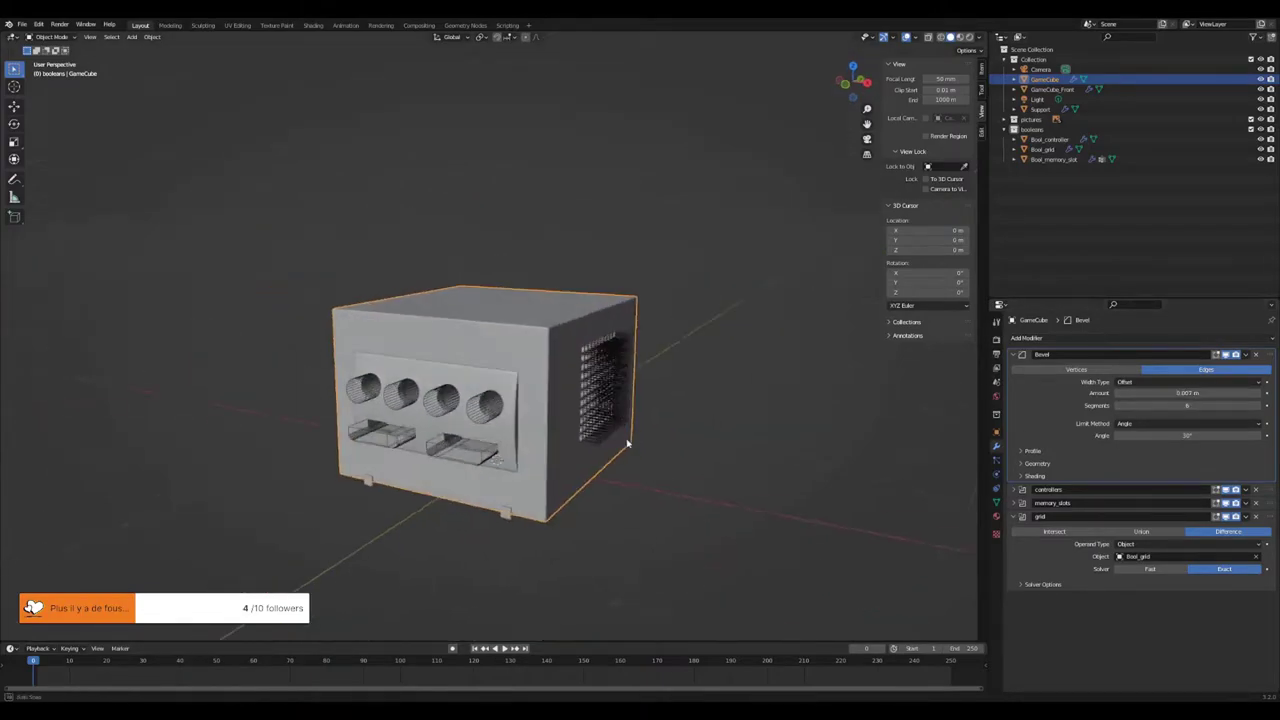
key(KP_1)
- Add a circle and trim and reshape it into the handle arc using proportional editing
key(KP_7)
key(shift+a)
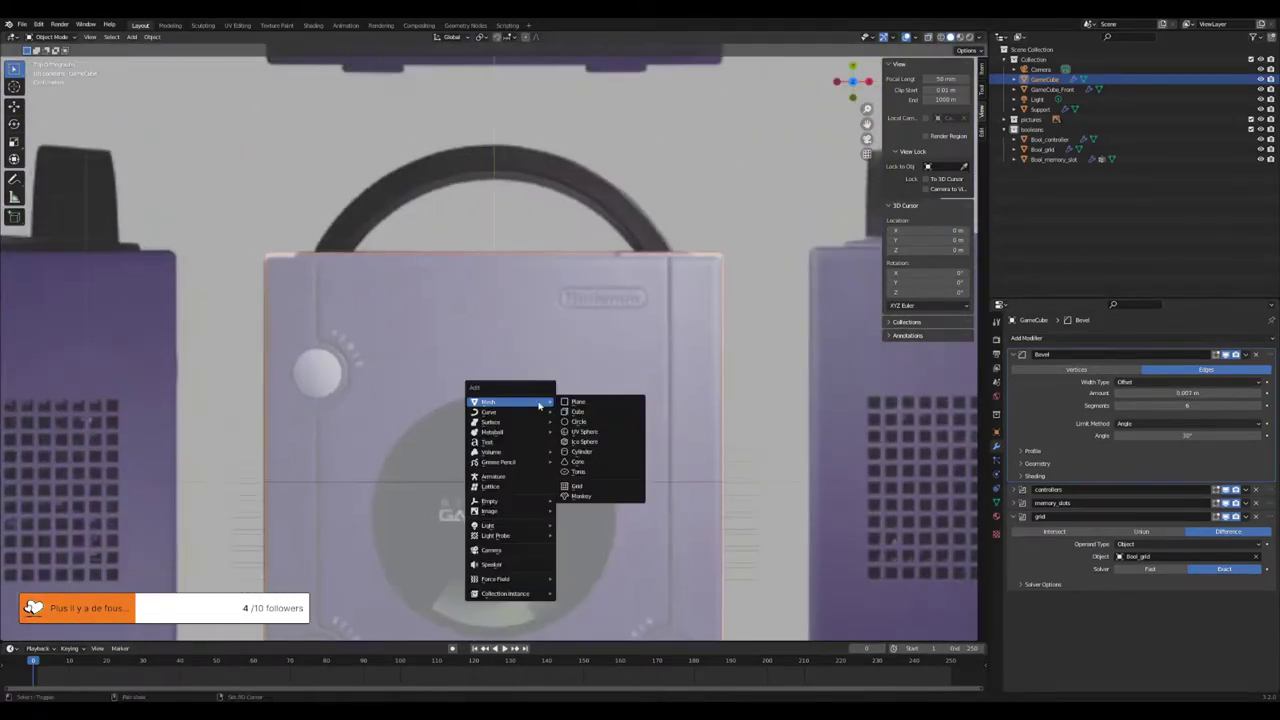
click(577, 424)
scroll(577, 424, down, 3)
key(Tab)
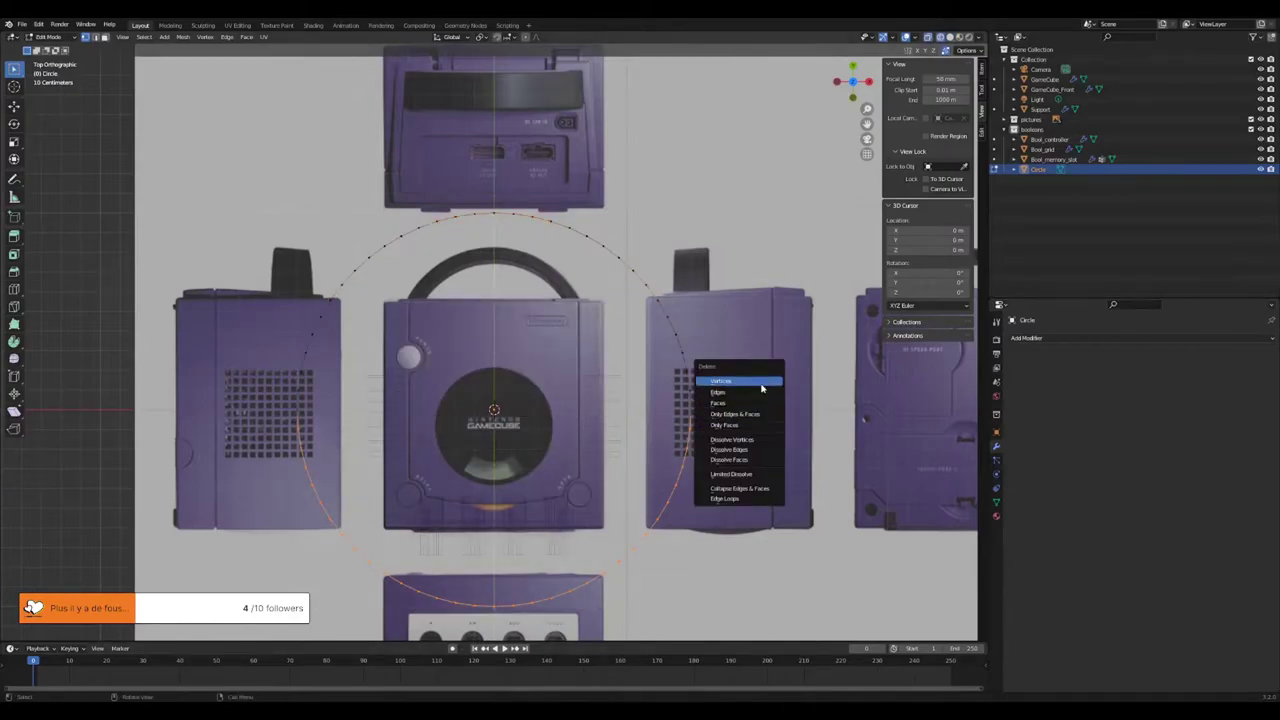
scroll(522, 464, up, 3)
key(s)
click(522, 464)
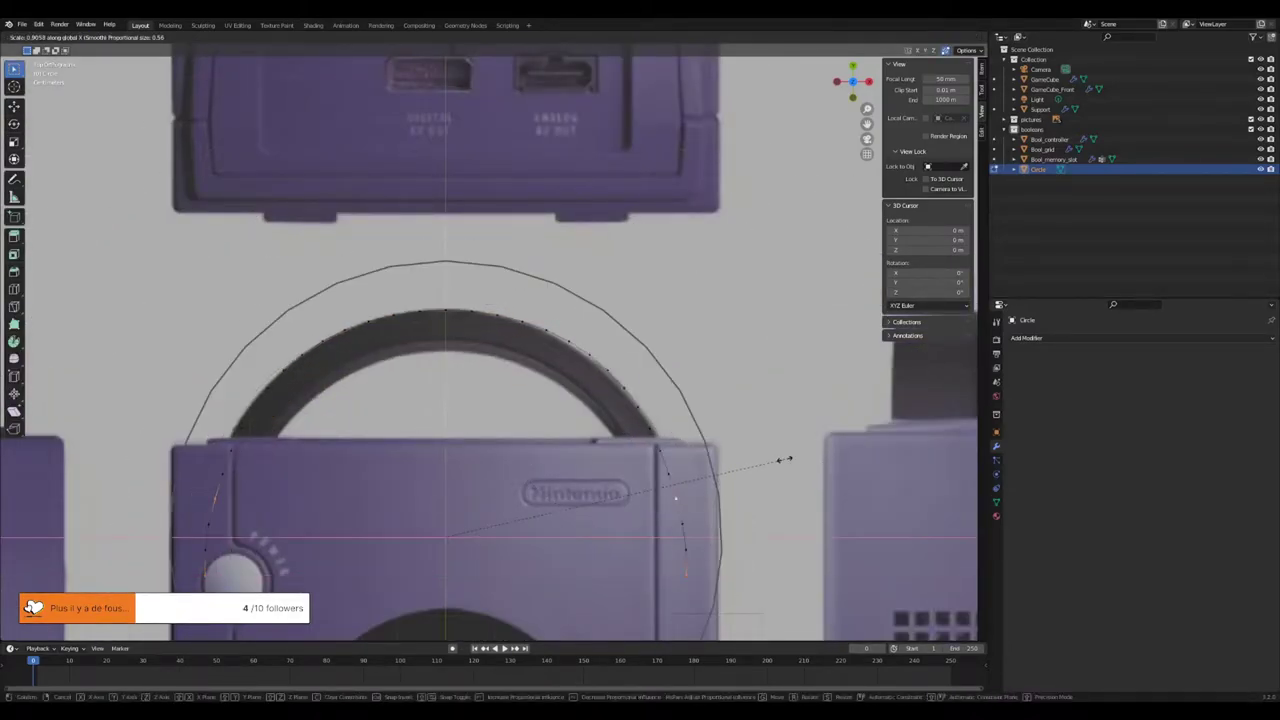
key(shift+o)
scroll(760, 420, up, 2)
key(x)
key(x)
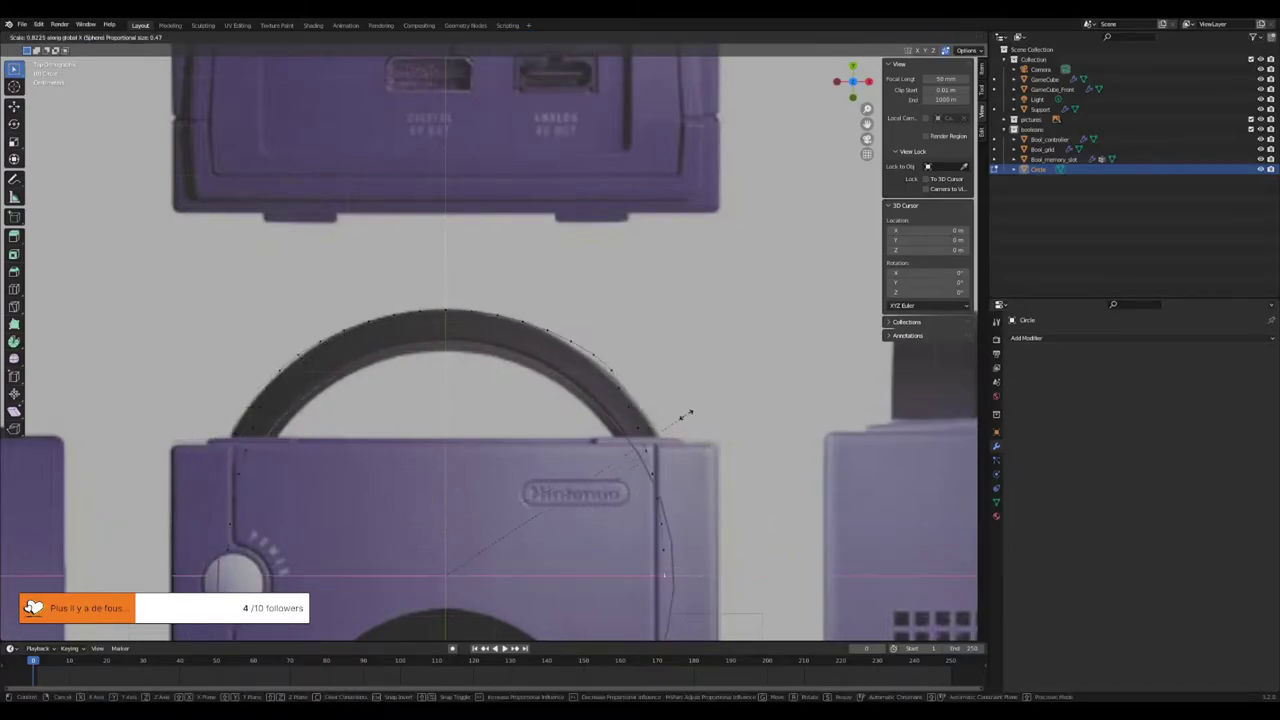
click(779, 390)
scroll(779, 390, down, 3)
scroll(489, 340, up, 4)
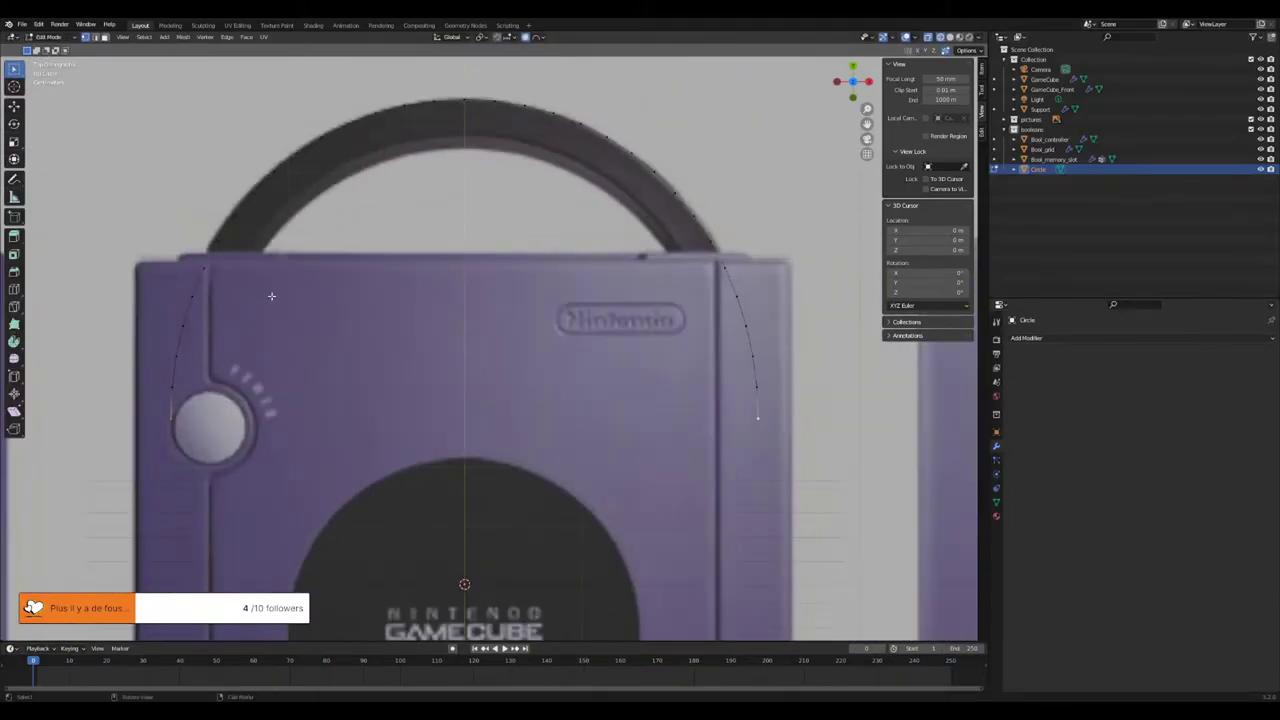
scroll(489, 340, down, 1)
- Raise the handle arc along Z to the reference handle's height
key(KP_3)
scroll(621, 419, up, 3)
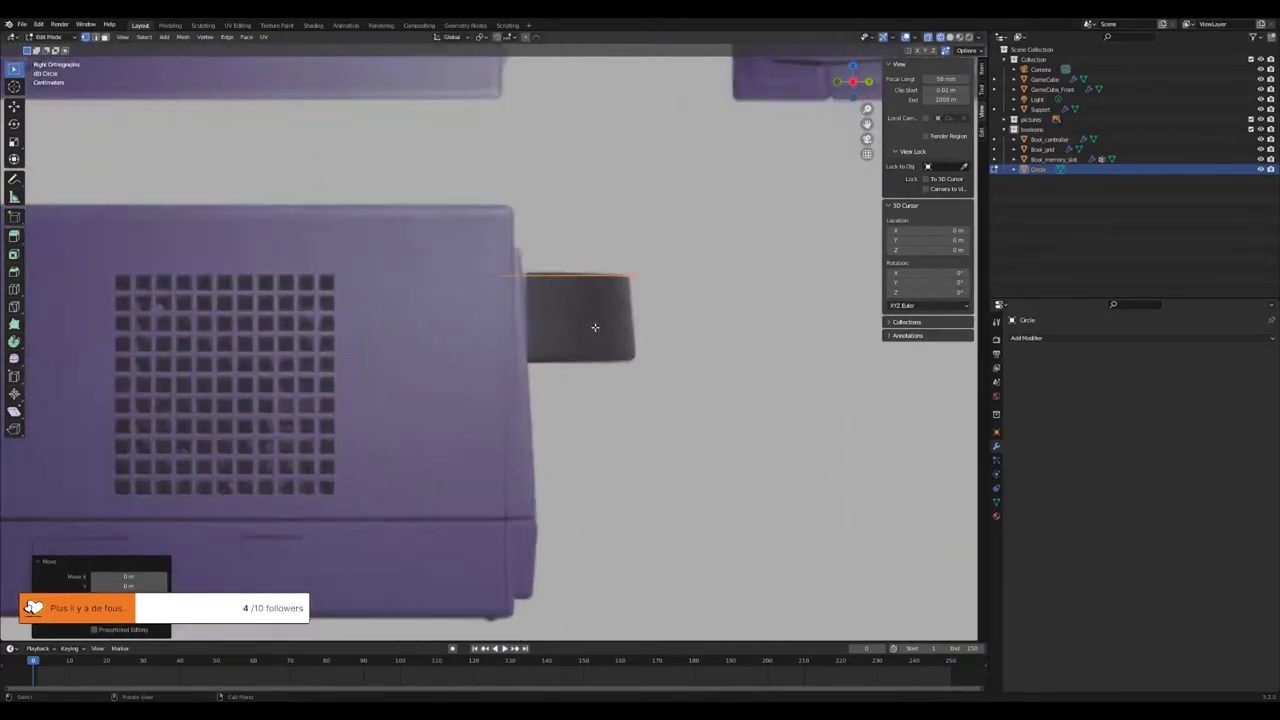
key(g)
key(z)
middle_drag(800, 190, 711, 331)
key(Tab)
click(1027, 338)
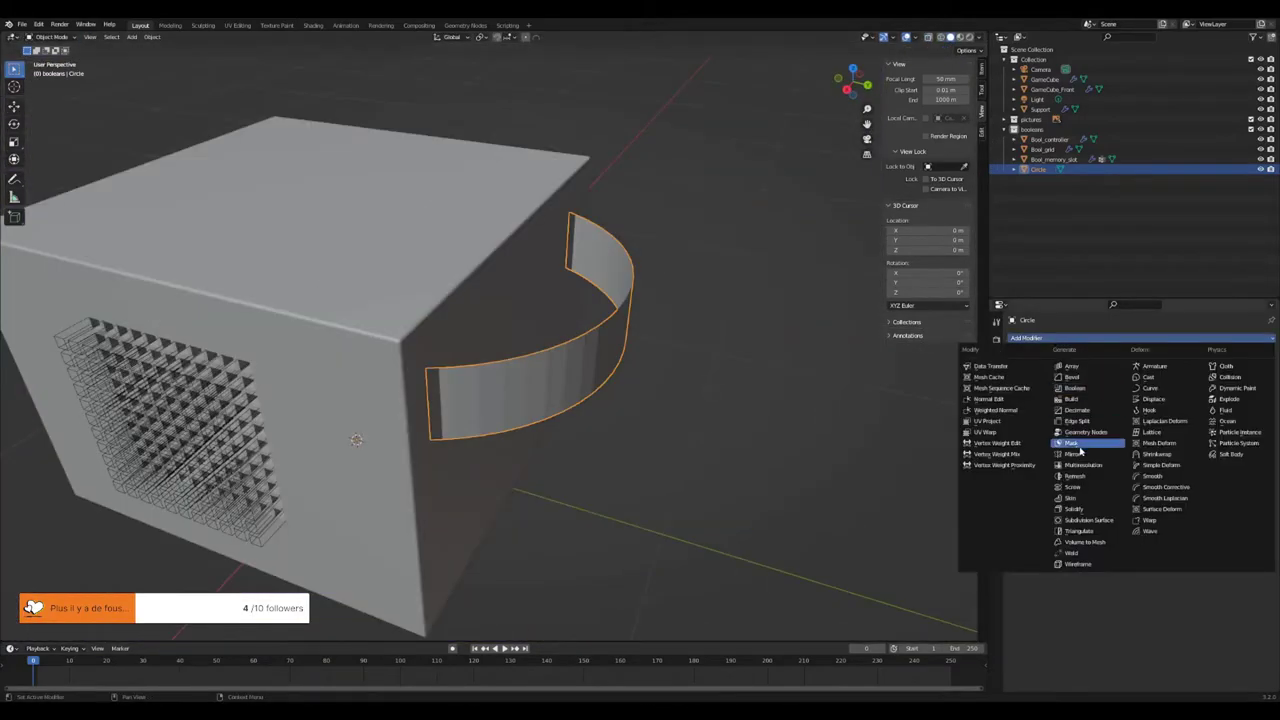
- Give the handle Solidify thickness and a 0.008 m, 10-segment Bevel
click(1086, 443)
key(KP_1)
drag(1187, 381, 1205, 381)
mouse_move(500, 400)
middle_down()
mouse_move(420, 360)
mouse_move(360, 380)
middle_up()
click(1027, 338)
click(1086, 370)
mouse_move(1187, 578)
mouse_down()
mouse_move(1210, 578)
mouse_move(1150, 578)
mouse_up()
middle_drag(500, 400, 560, 380)
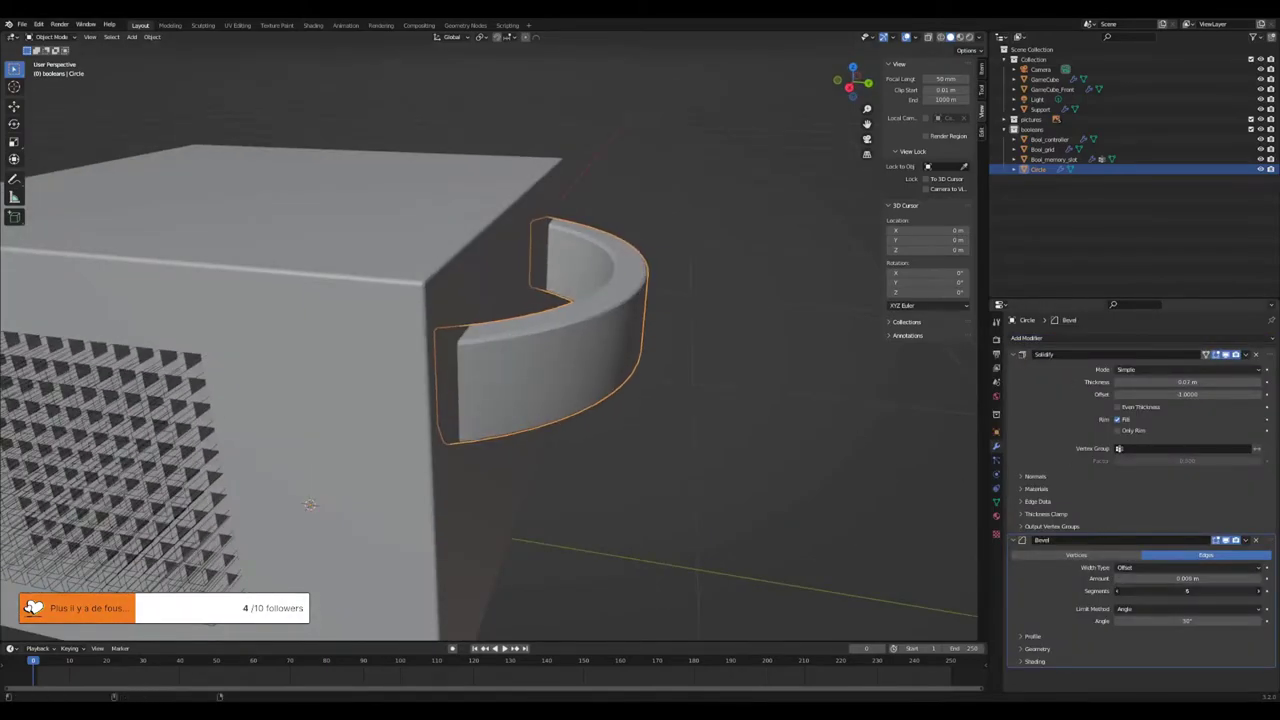
drag(1187, 590, 1230, 590)
key(KP_Decimal)
key(KP_7)
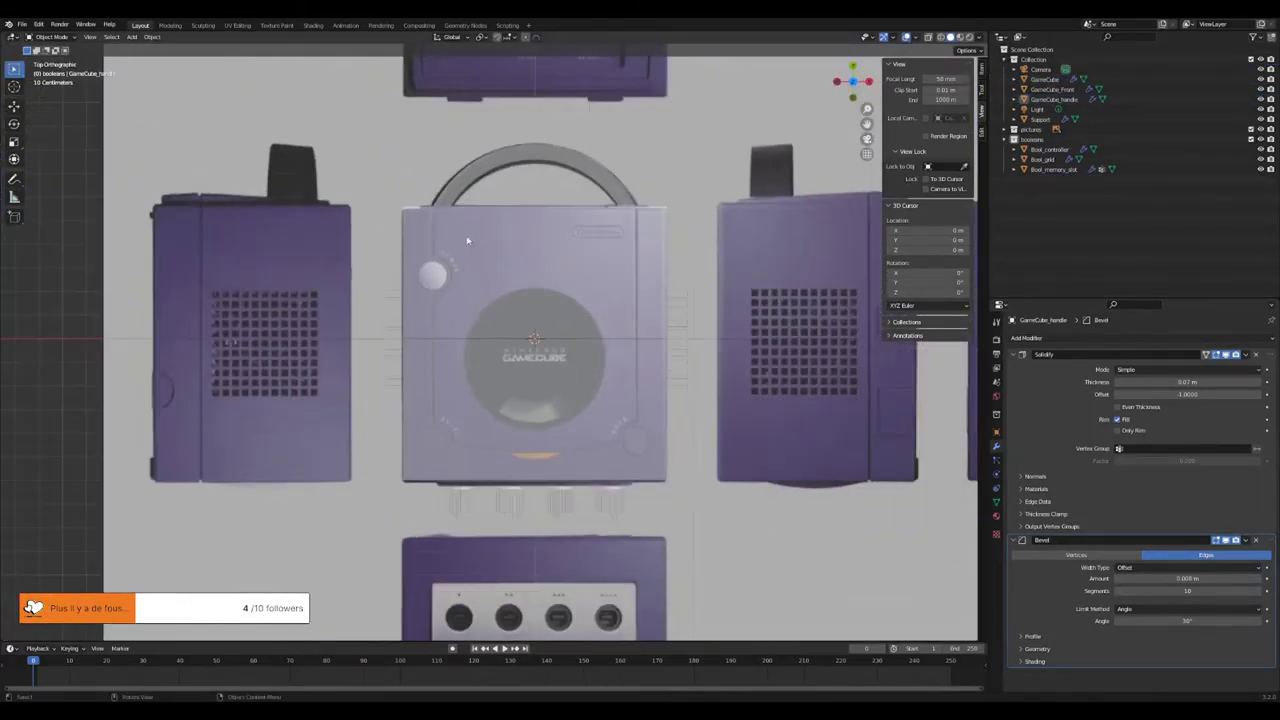
- Add a cylinder named Bool_buttons_top and size it over the top buttons
key(shift+a)
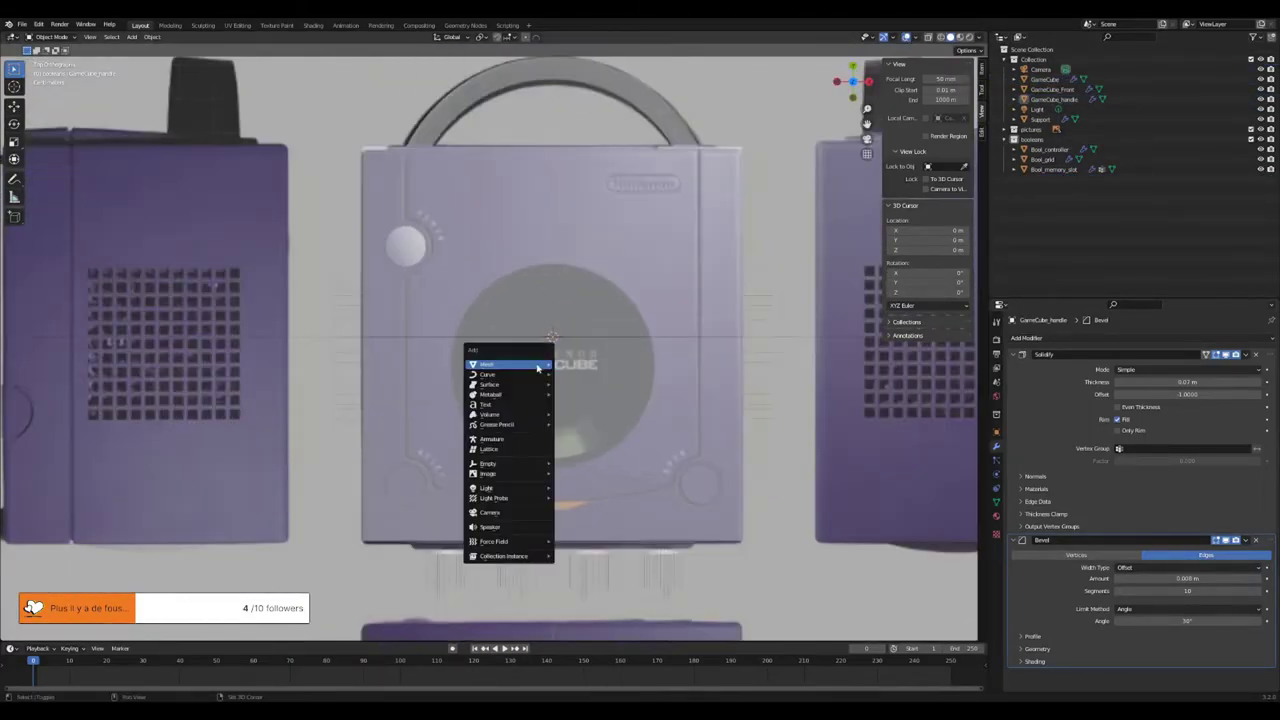
click(580, 414)
double_click(1036, 179)
text(Bool_bottom_top)
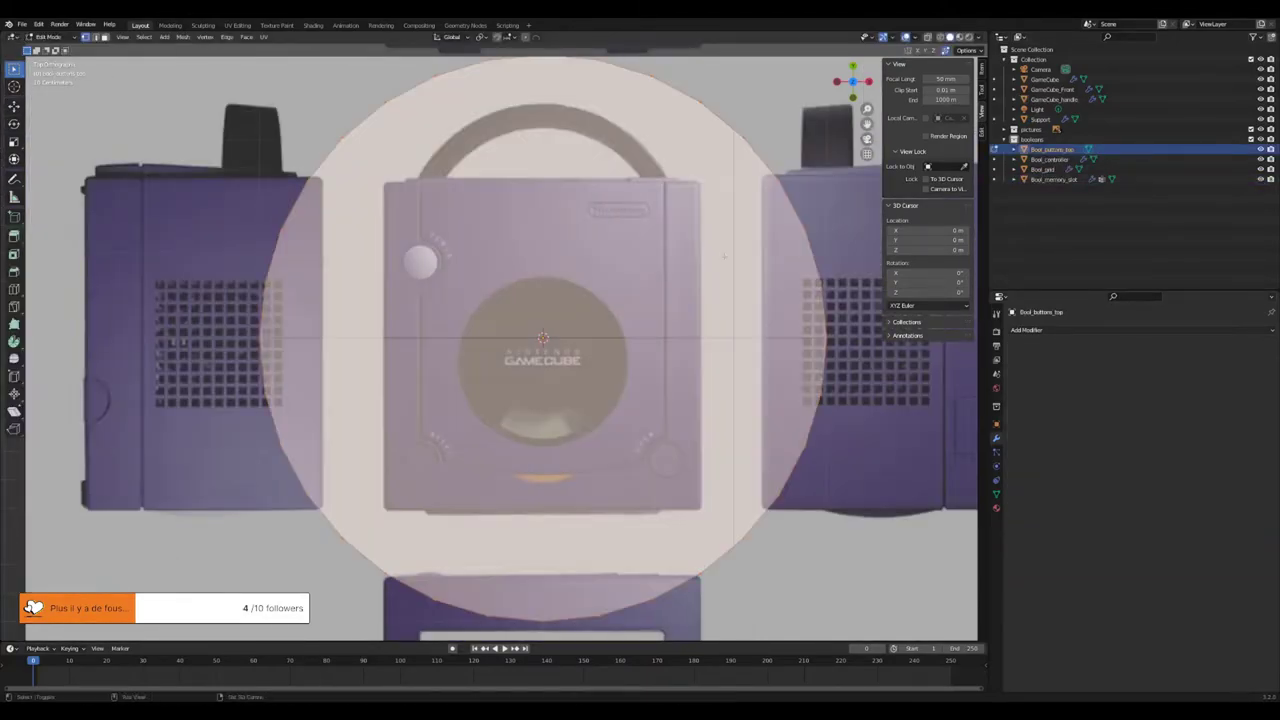
scroll(724, 257, up, 5)
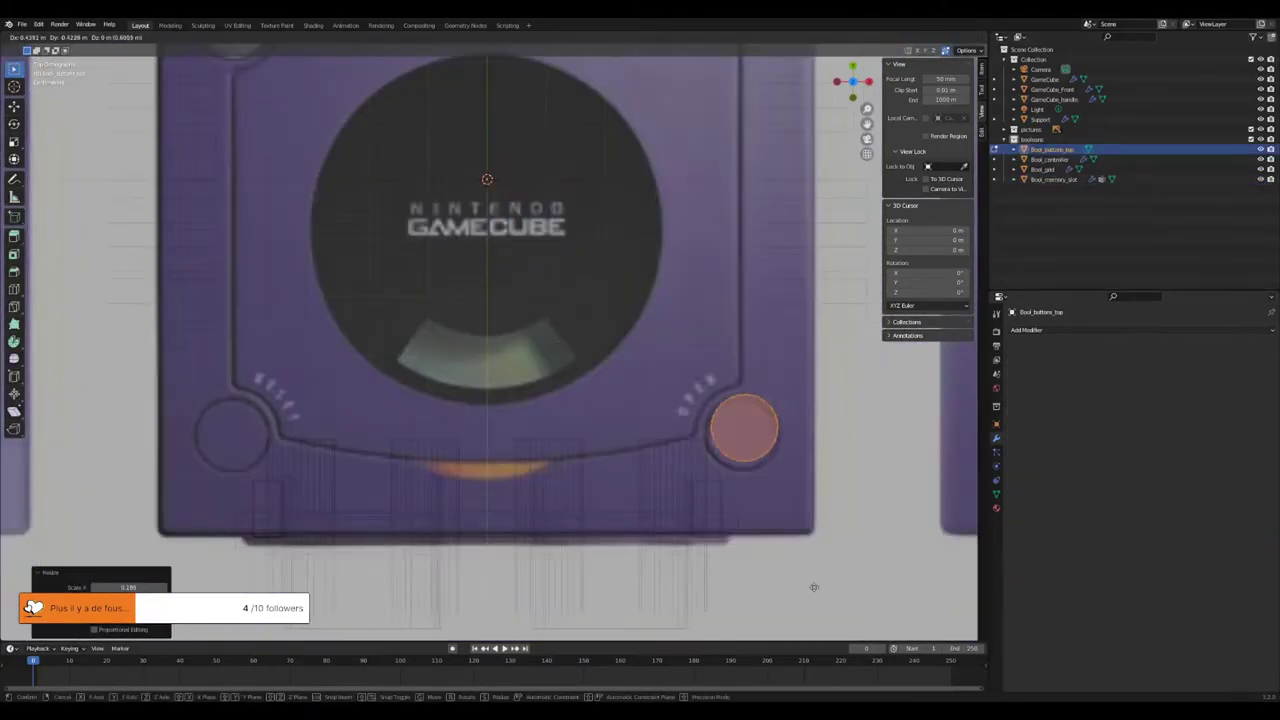
click(716, 447)
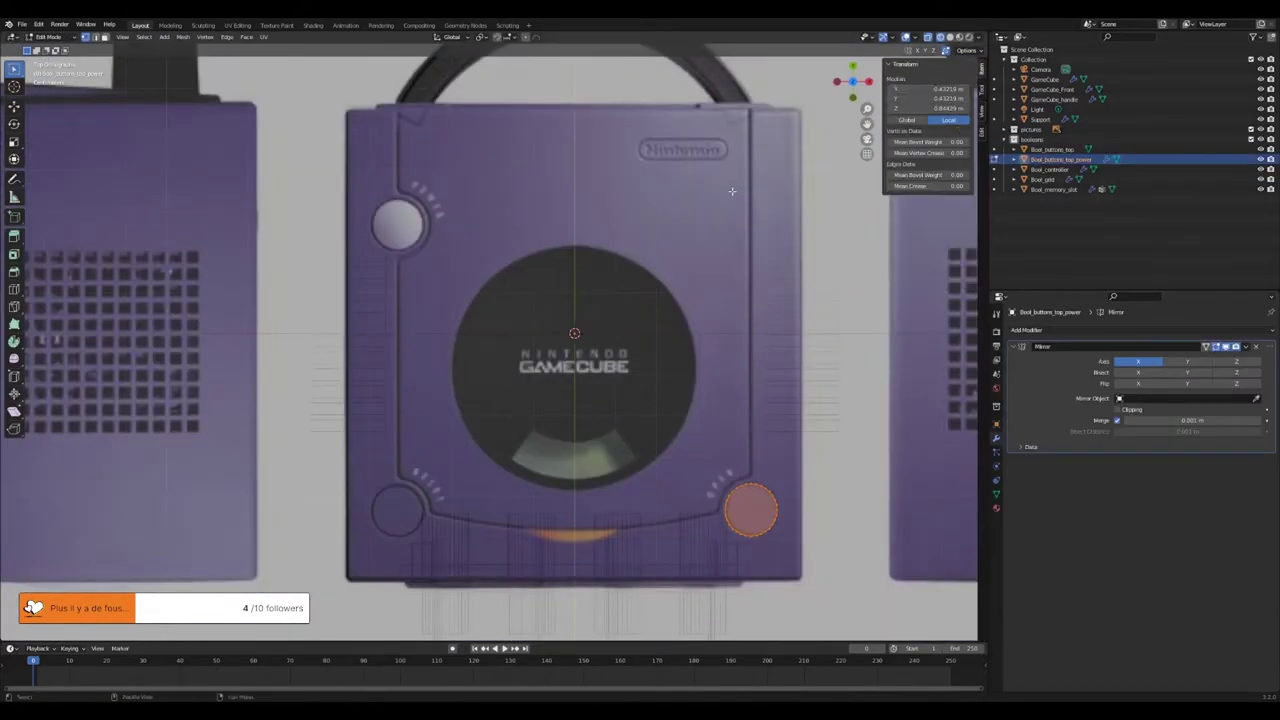
click(940, 89)
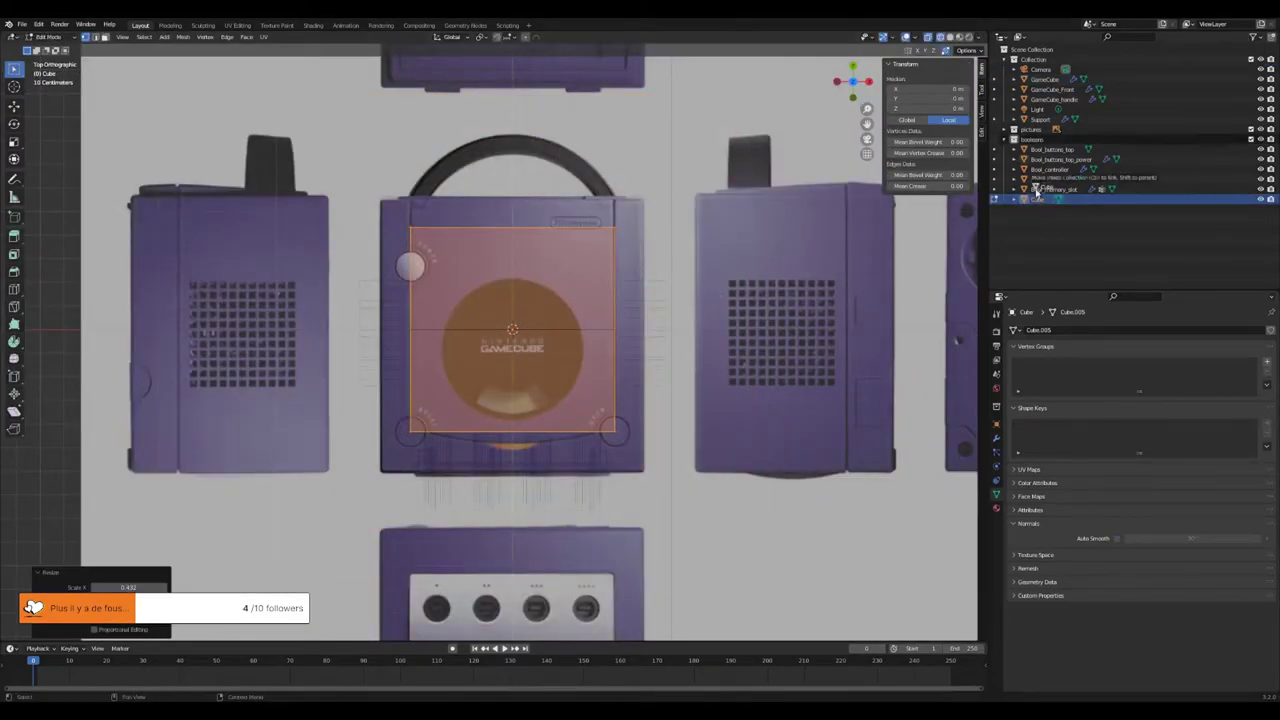
- Move the new cube into the main Collection and add a loop cut slid along Y
drag(1037, 193, 1040, 80)
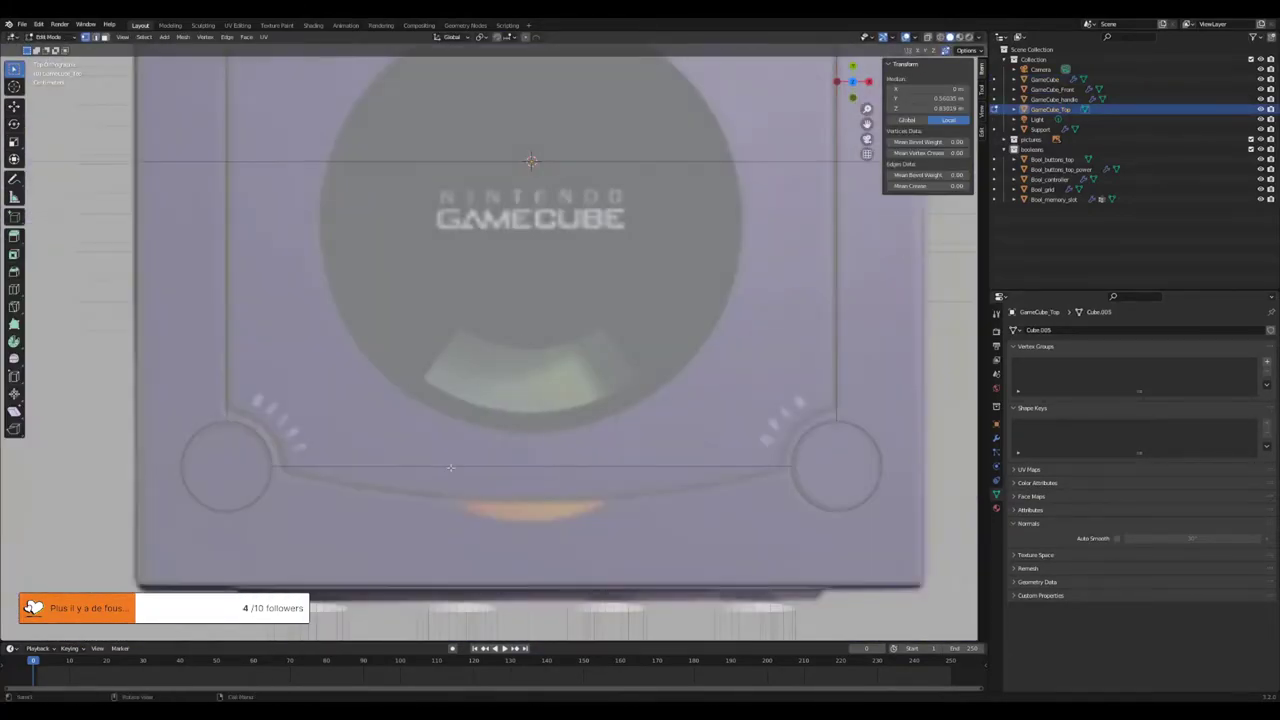
key(ctrl+r)
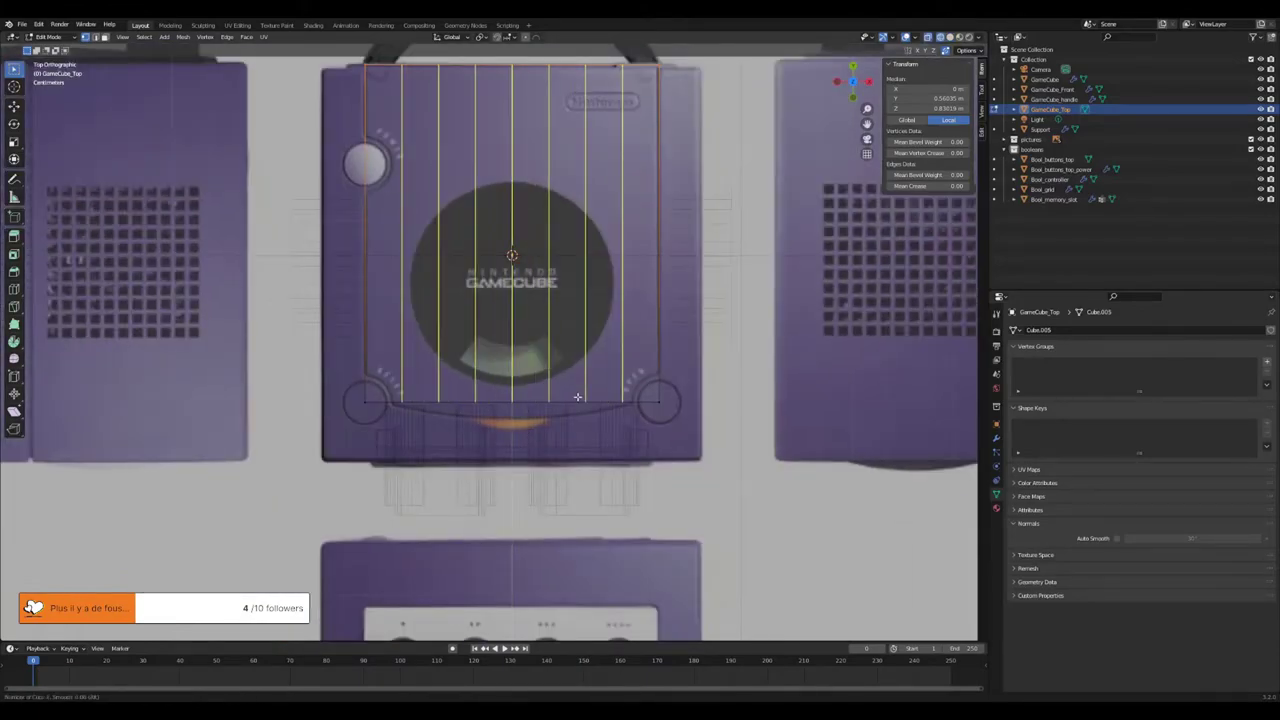
click(577, 397)
scroll(577, 397, up, 4)
key(g)
key(y)
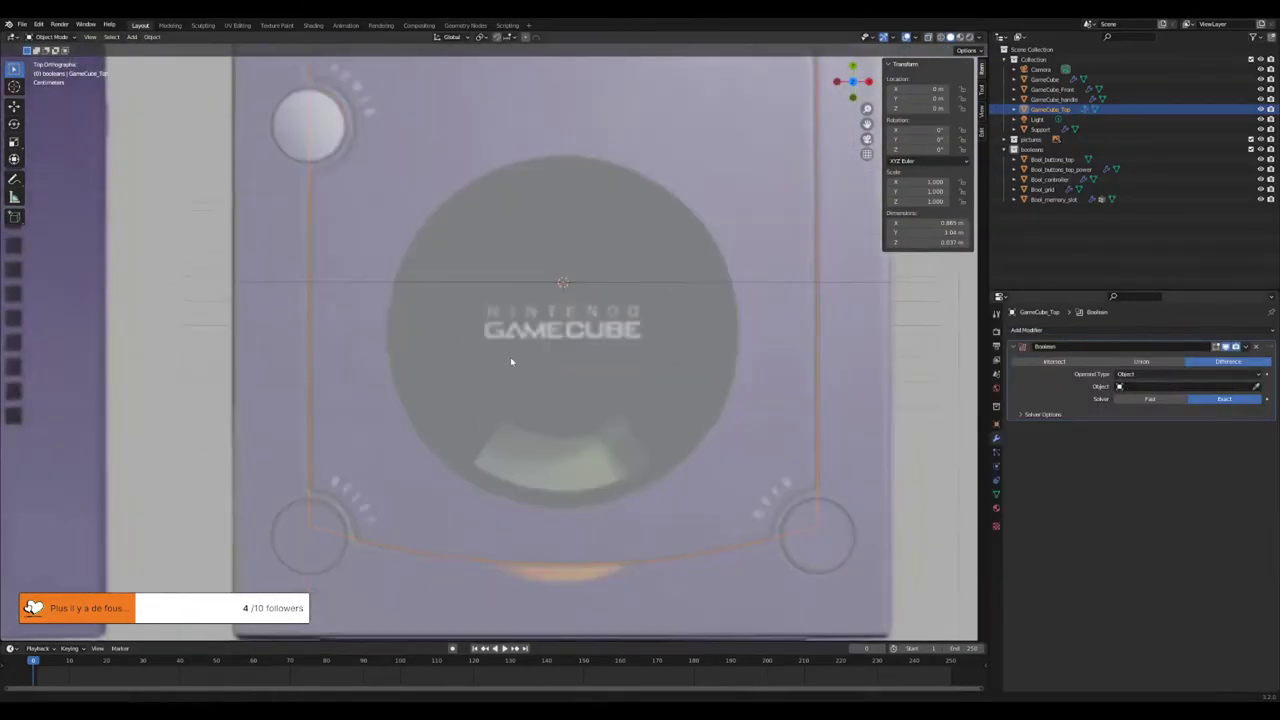
- Duplicate the Bool_buttons_top cutter in place as Bool_buttons_top.001
click(1057, 161)
double_click(1080, 169)
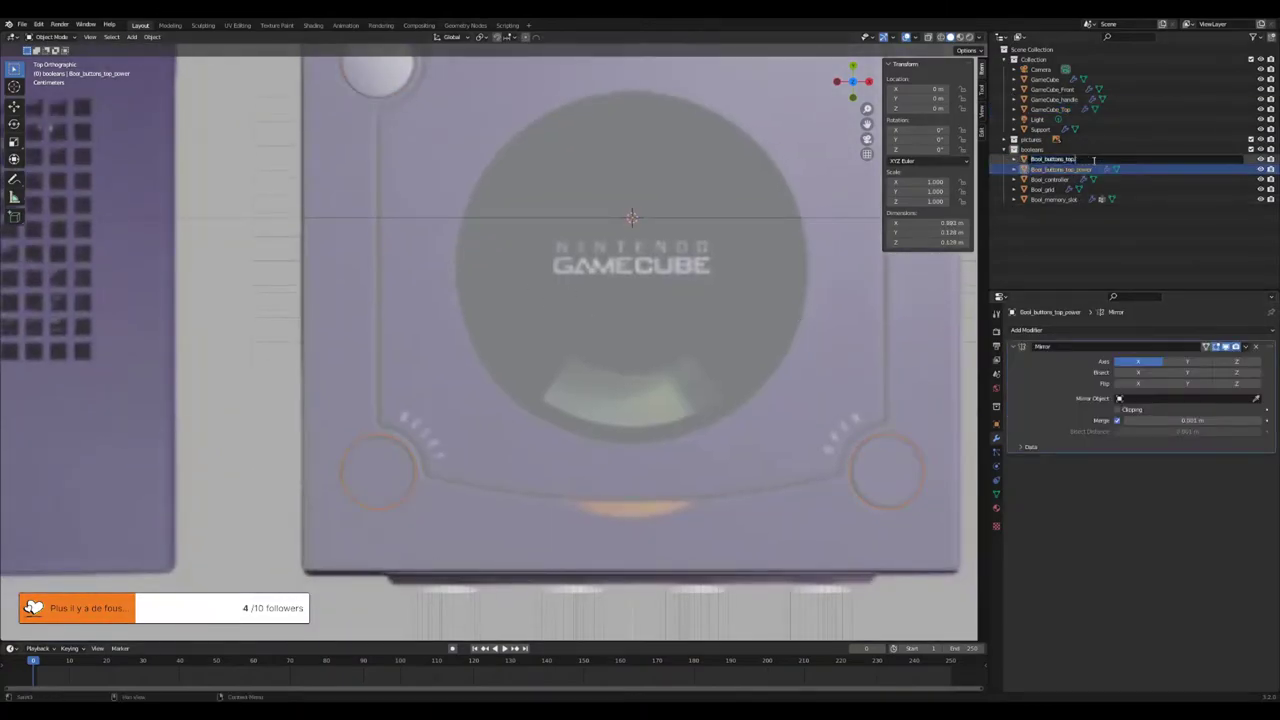
click(1094, 160)
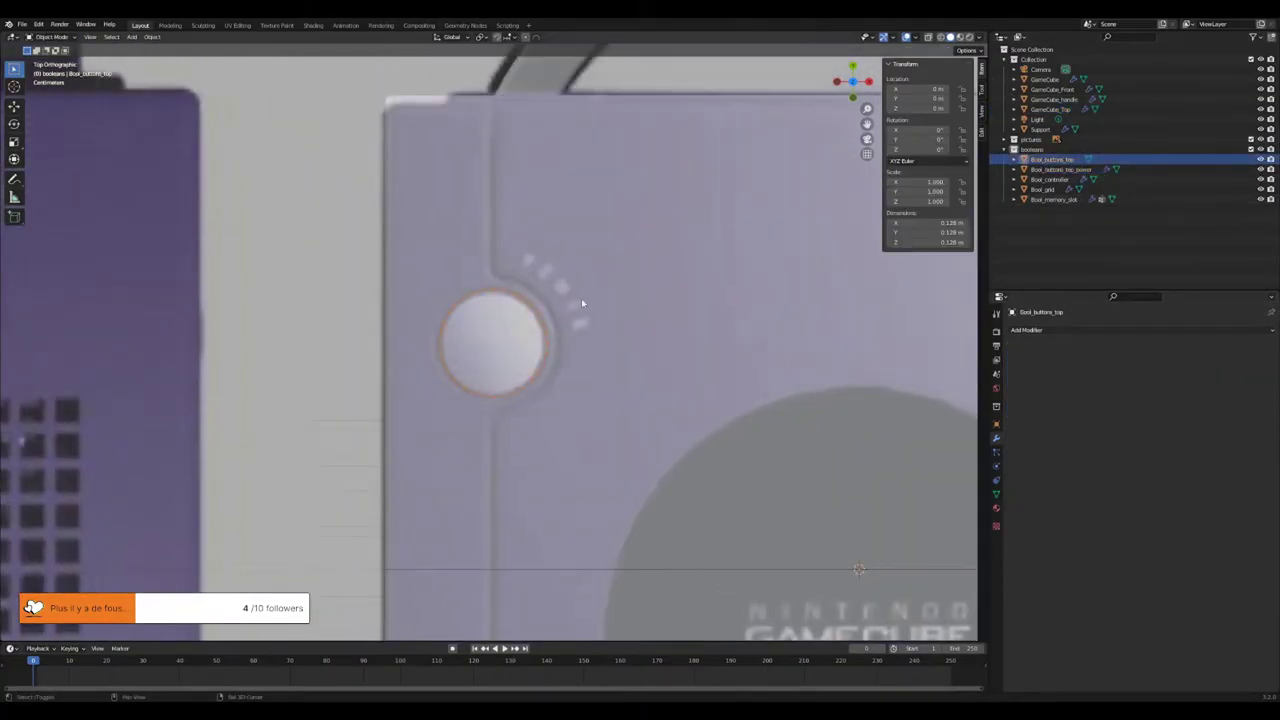
key(shift+d)
double_click(1138, 172)
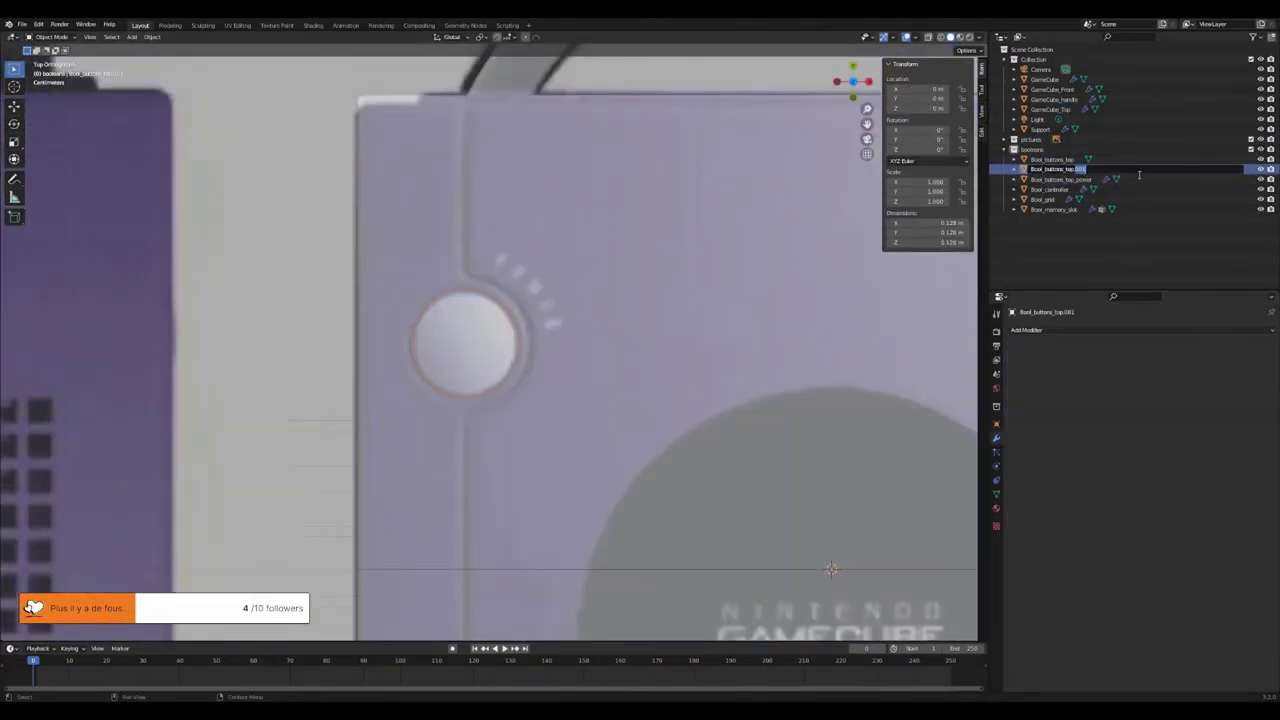
click(586, 314)
right_click(514, 304)
- Duplicate the power-button cutter and rename the copy Bool_buttons_top_power.001
click(540, 330)
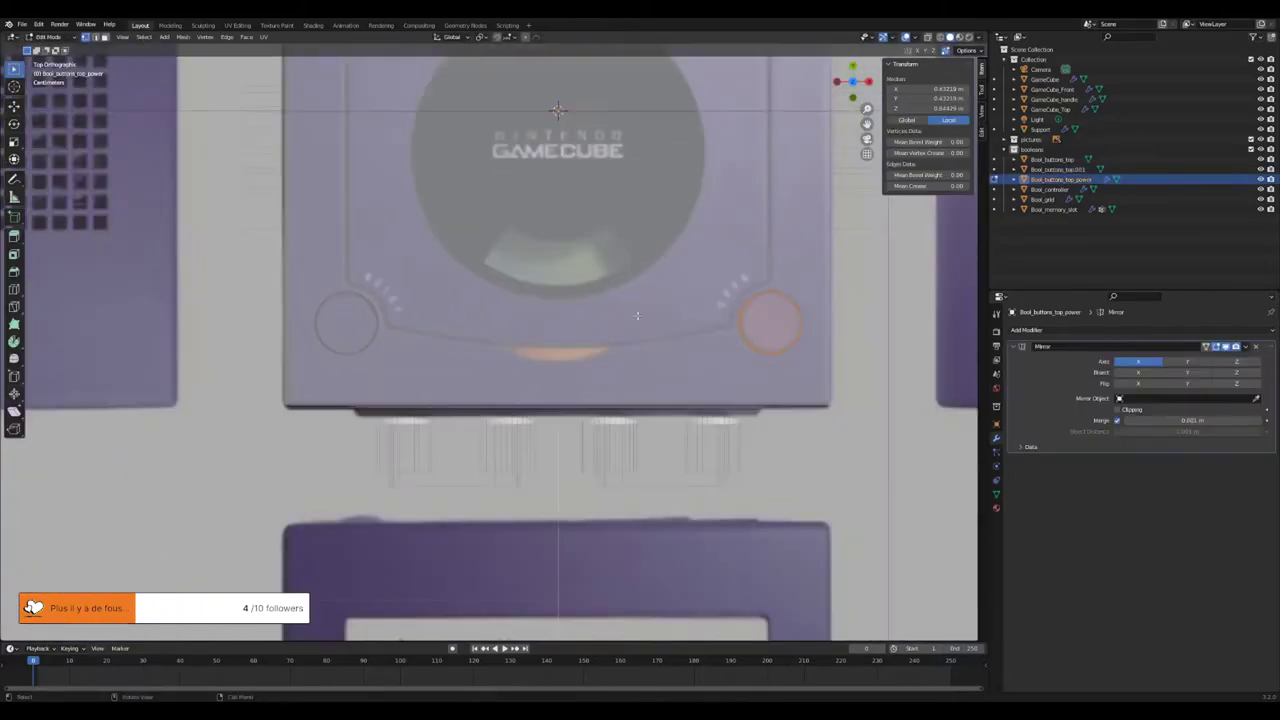
click(565, 429)
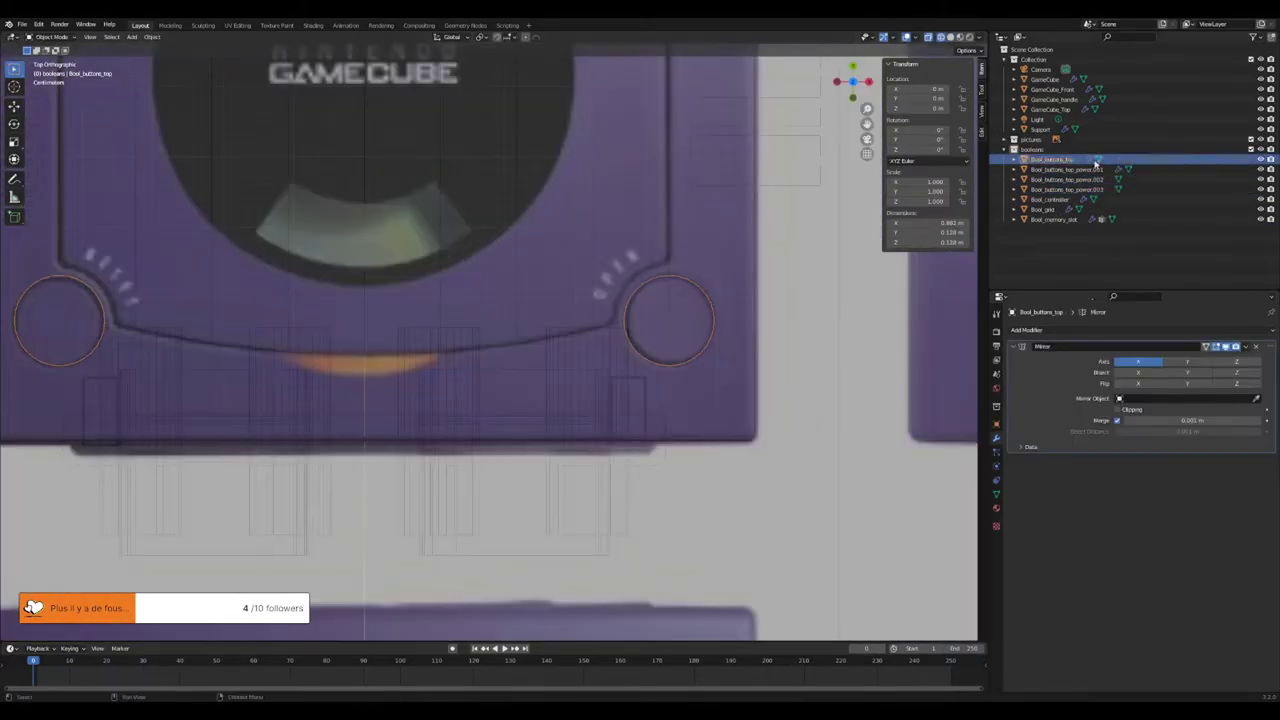
click(1073, 170)
key(Down)
key(F2)
key(End)
key(BackSpace)
key(BackSpace)
key(BackSpace)
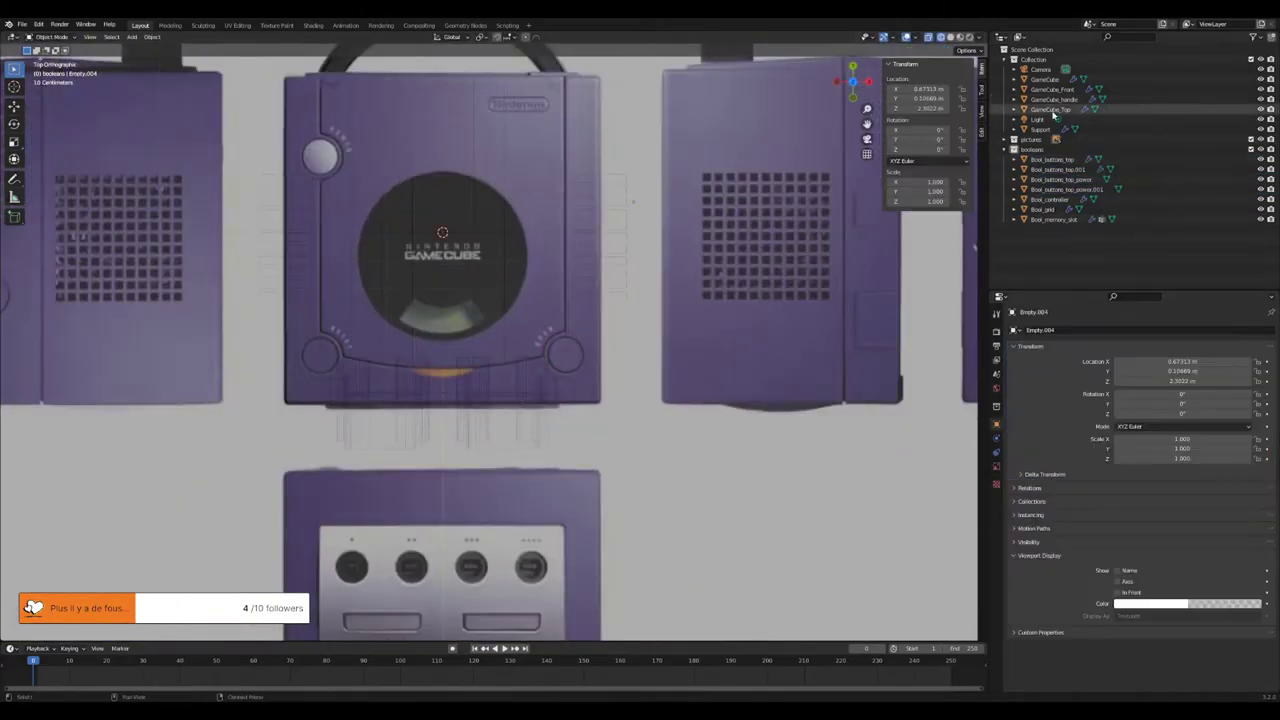
- Set the Boolean's object to Bool_buttons_top_power.001 and display the button cutters as Wire
click(1122, 386)
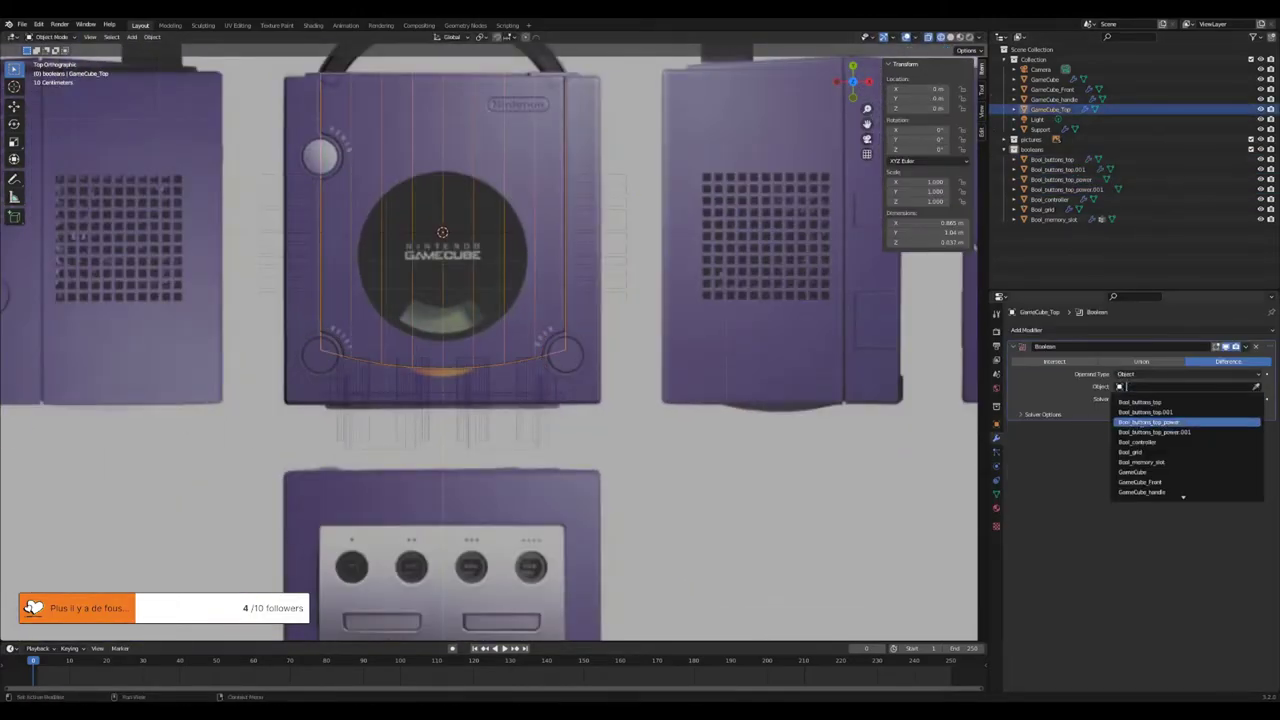
click(1148, 422)
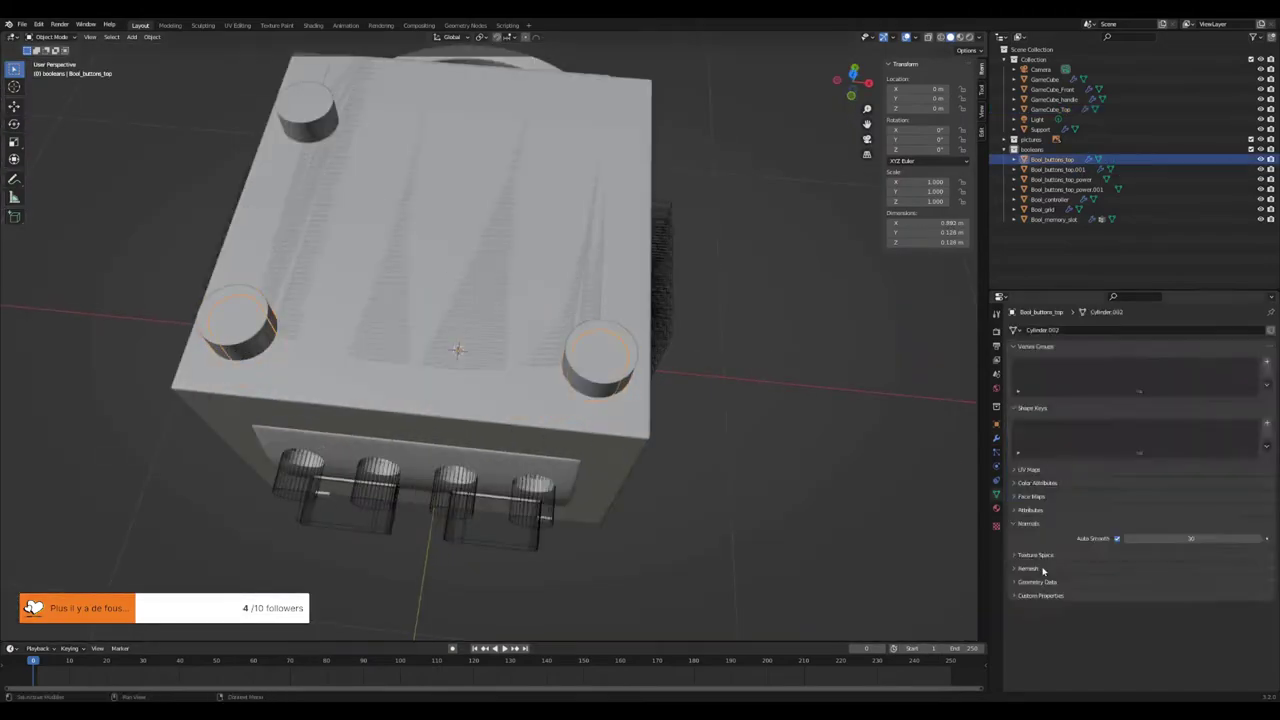
click(996, 424)
click(1187, 660)
- On the console body's modifier stack, rename the new Boolean modifier
click(1150, 612)
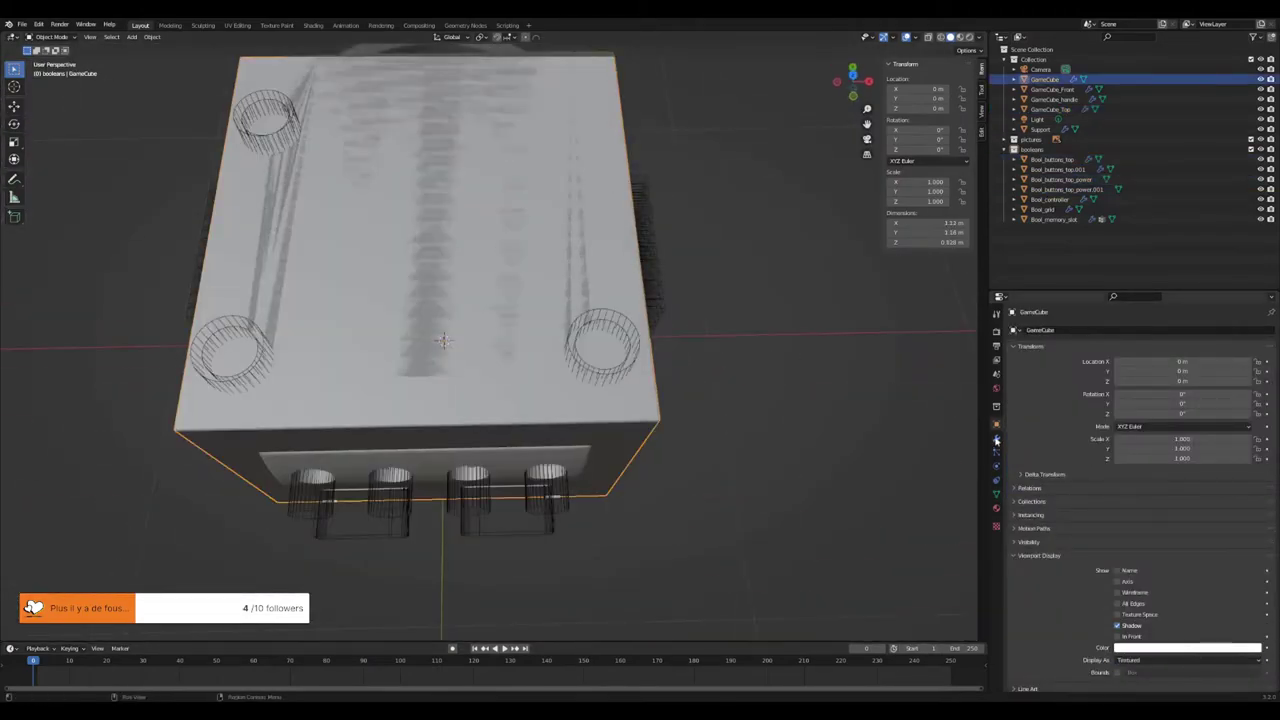
click(996, 440)
double_click(1085, 468)
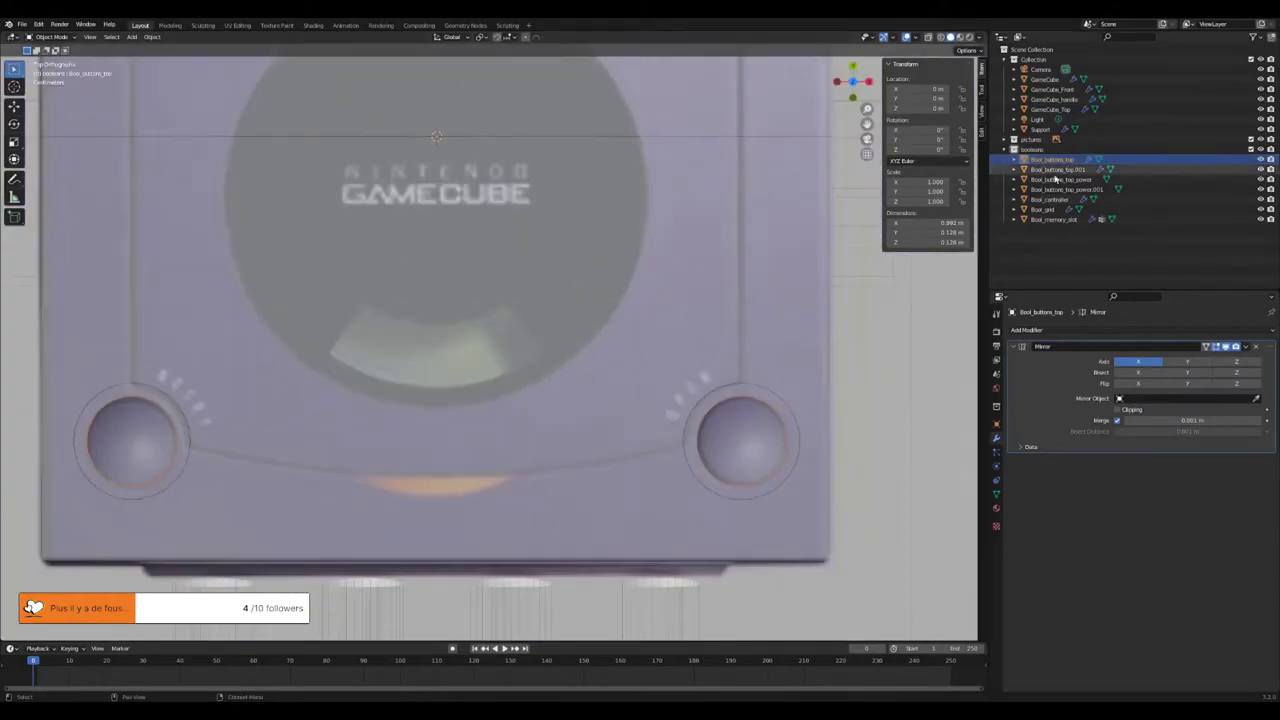
- Move the buttons cutter copy into the main collection and duplicate the power button cutter in place
drag(1080, 179, 1077, 99)
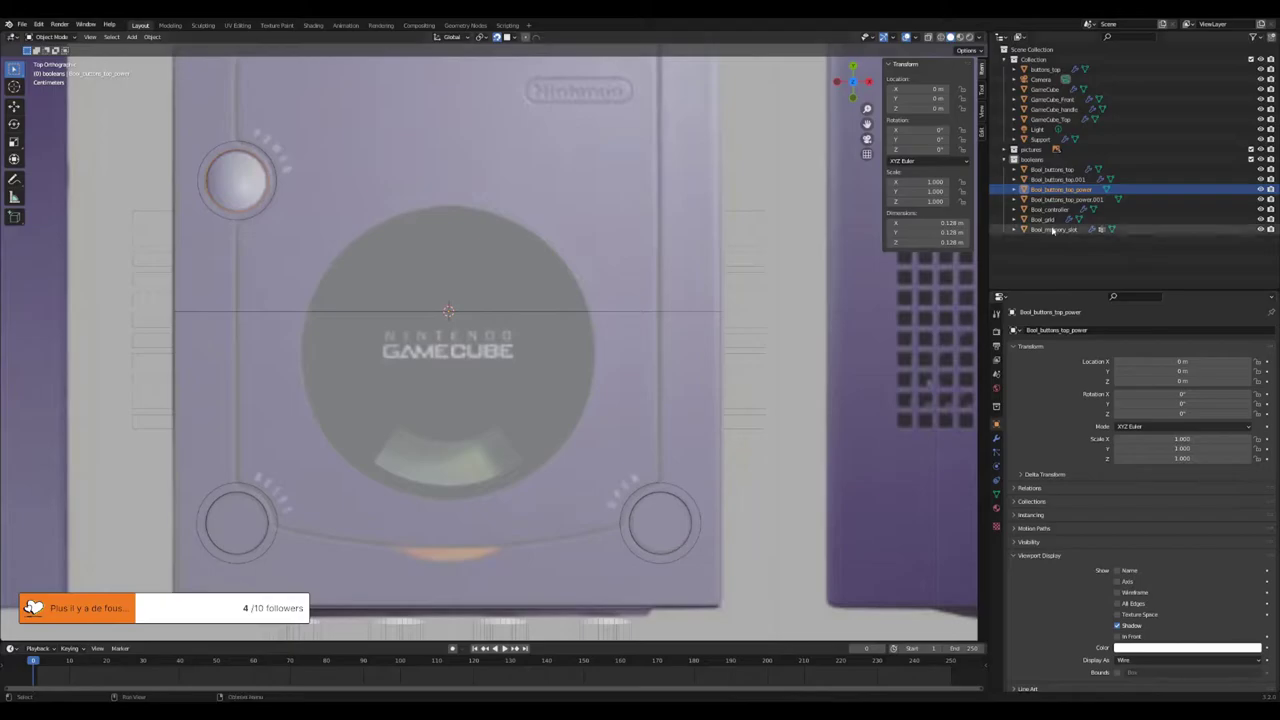
key(ctrl+c)
key(ctrl+v)
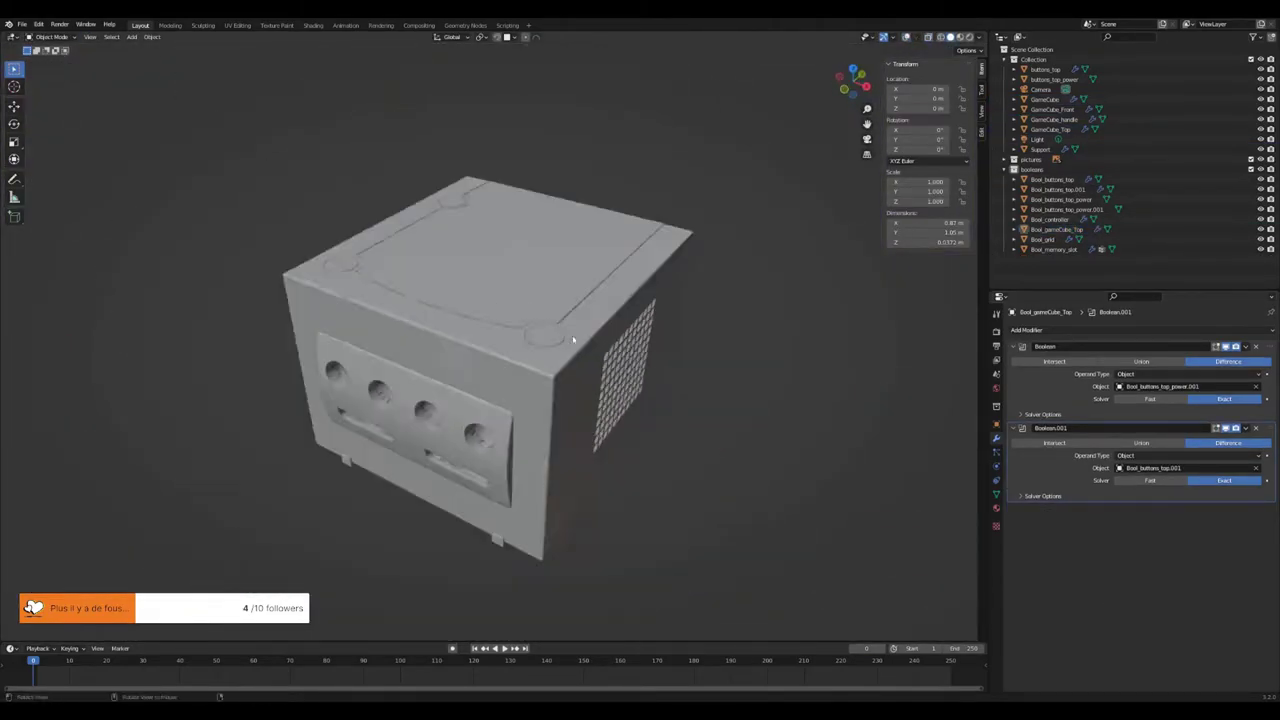
middle_drag(573, 340, 579, 318)
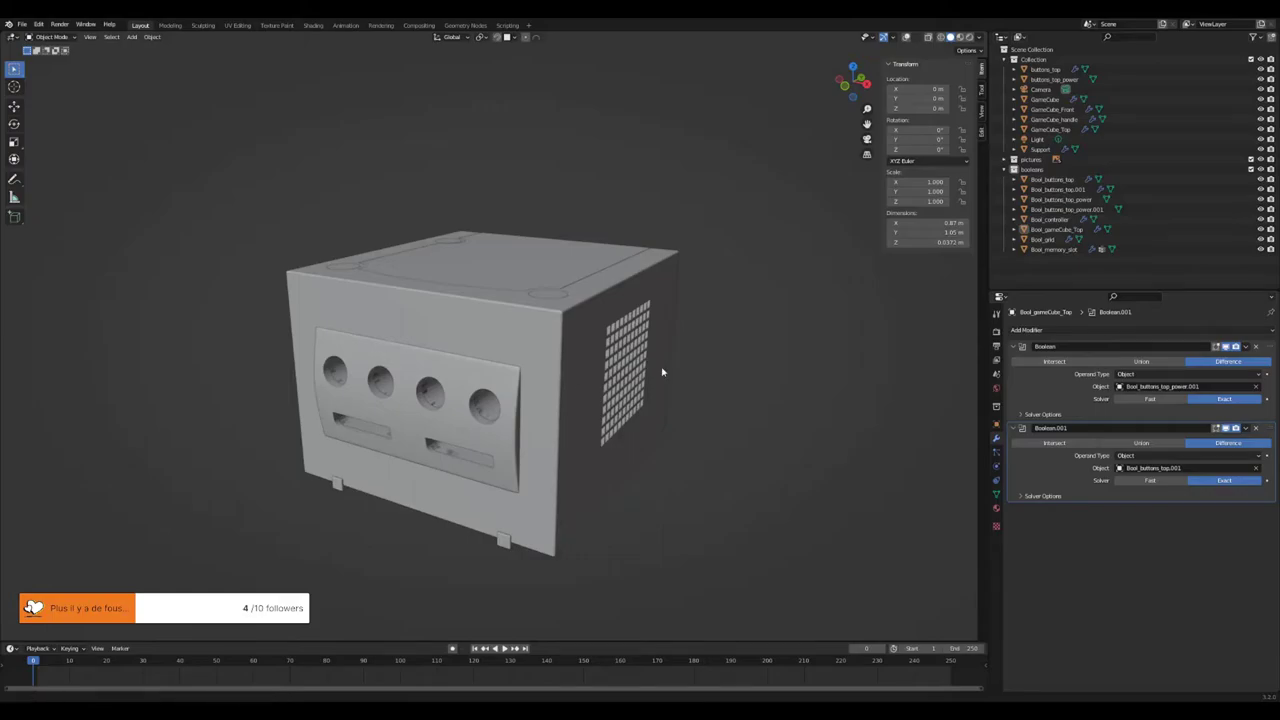
middle_drag(661, 372, 569, 294)
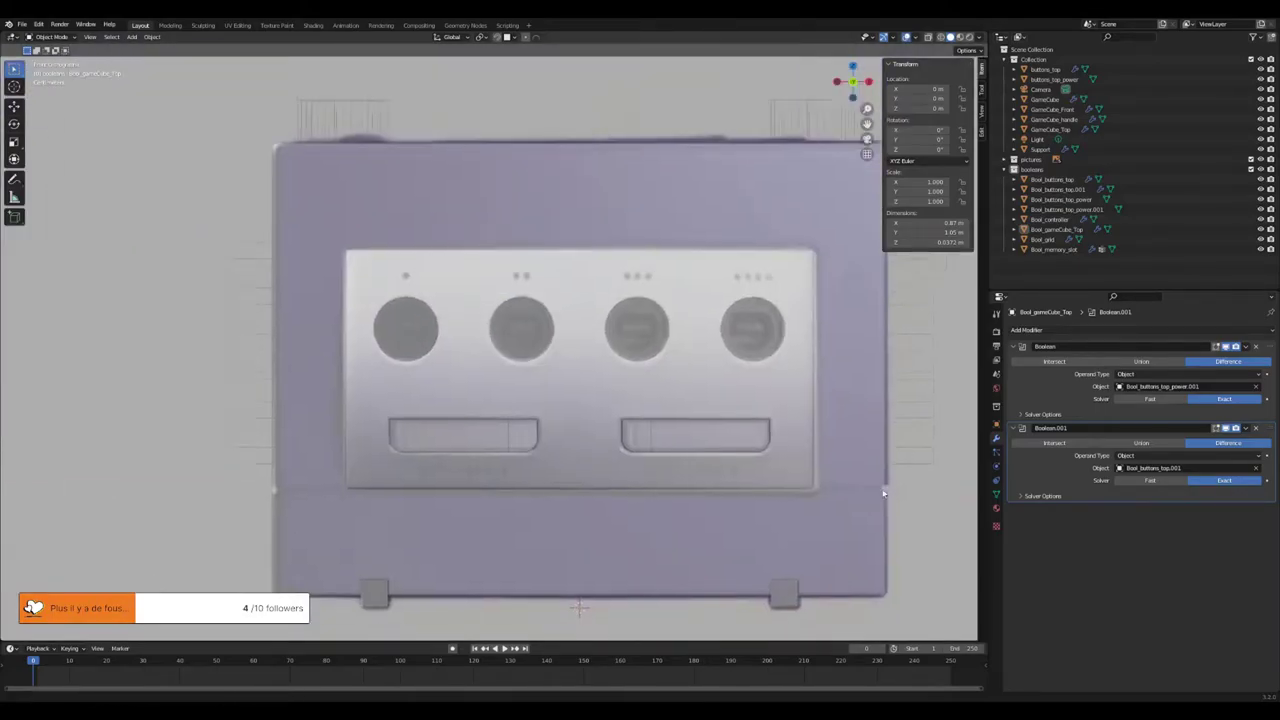
key(shift+a)
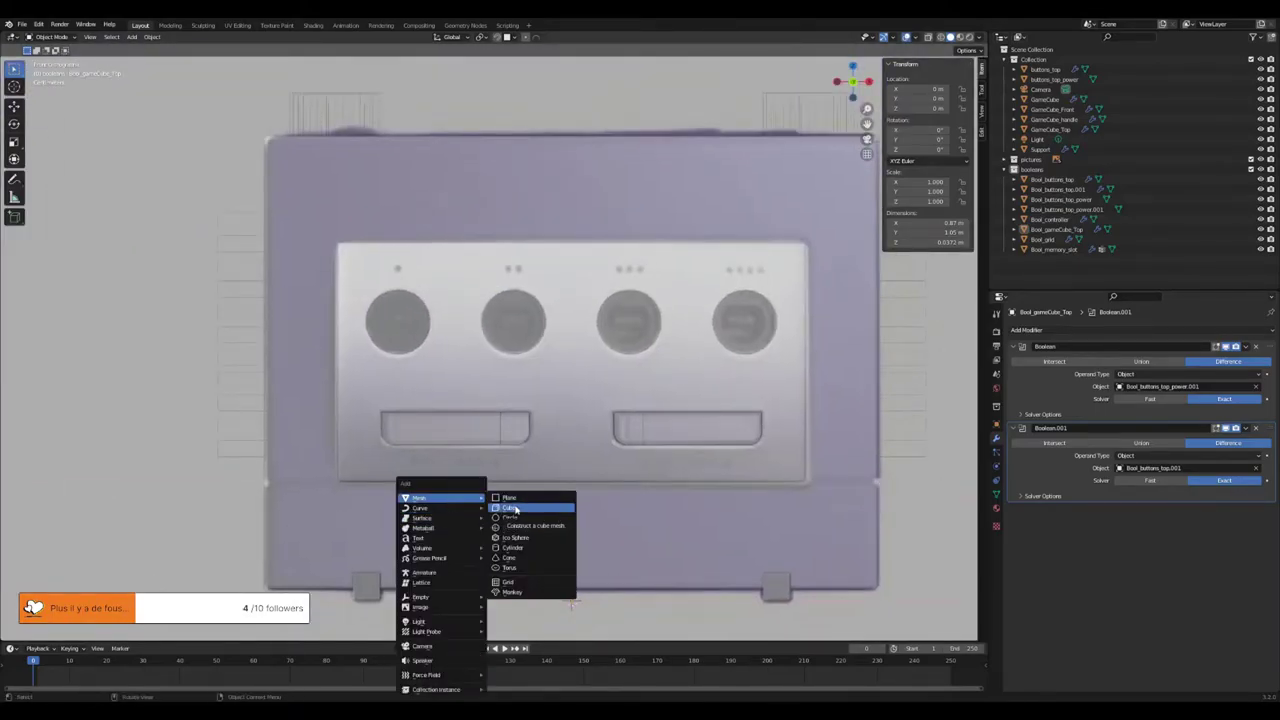
- Add a cube for the Bool_bot_line cutter and inset its faces
click(510, 508)
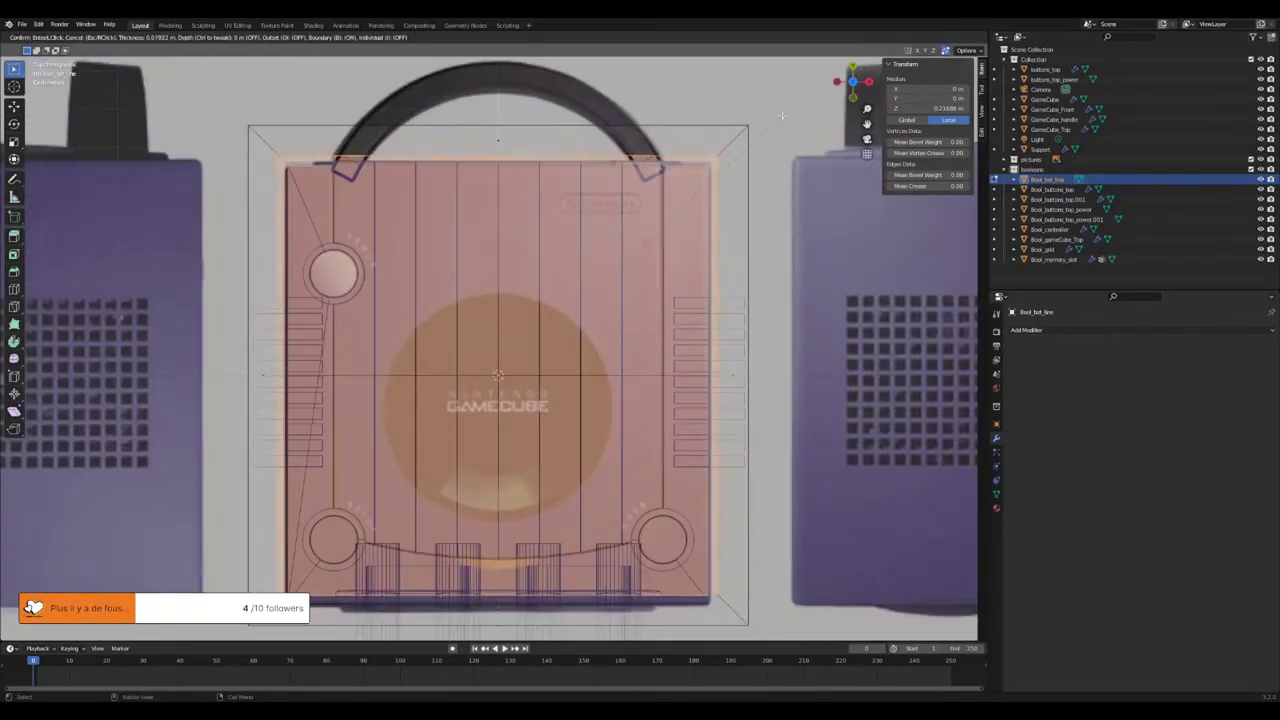
click(775, 122)
scroll(722, 347, down, 3)
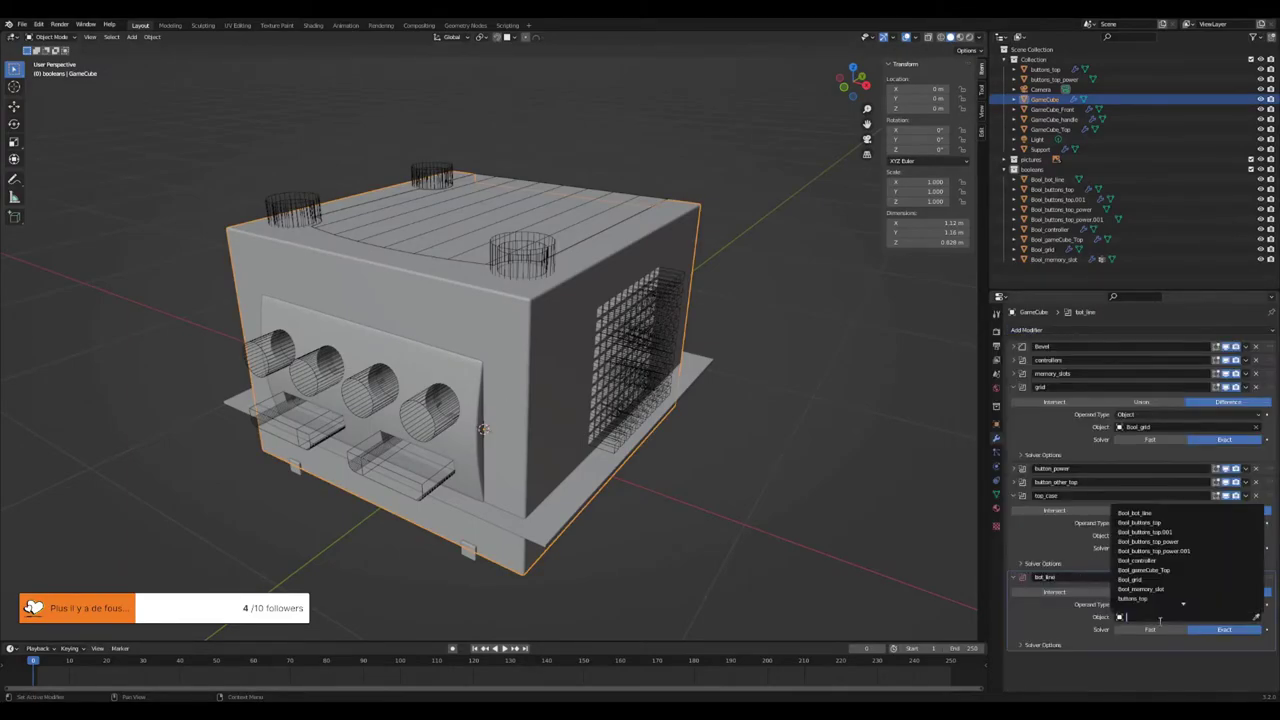
- Move the bot_line Boolean to the top of the GameCube stack and shift the cutter's edges along Y
middle_drag(547, 380, 700, 590)
drag(1265, 577, 1224, 340)
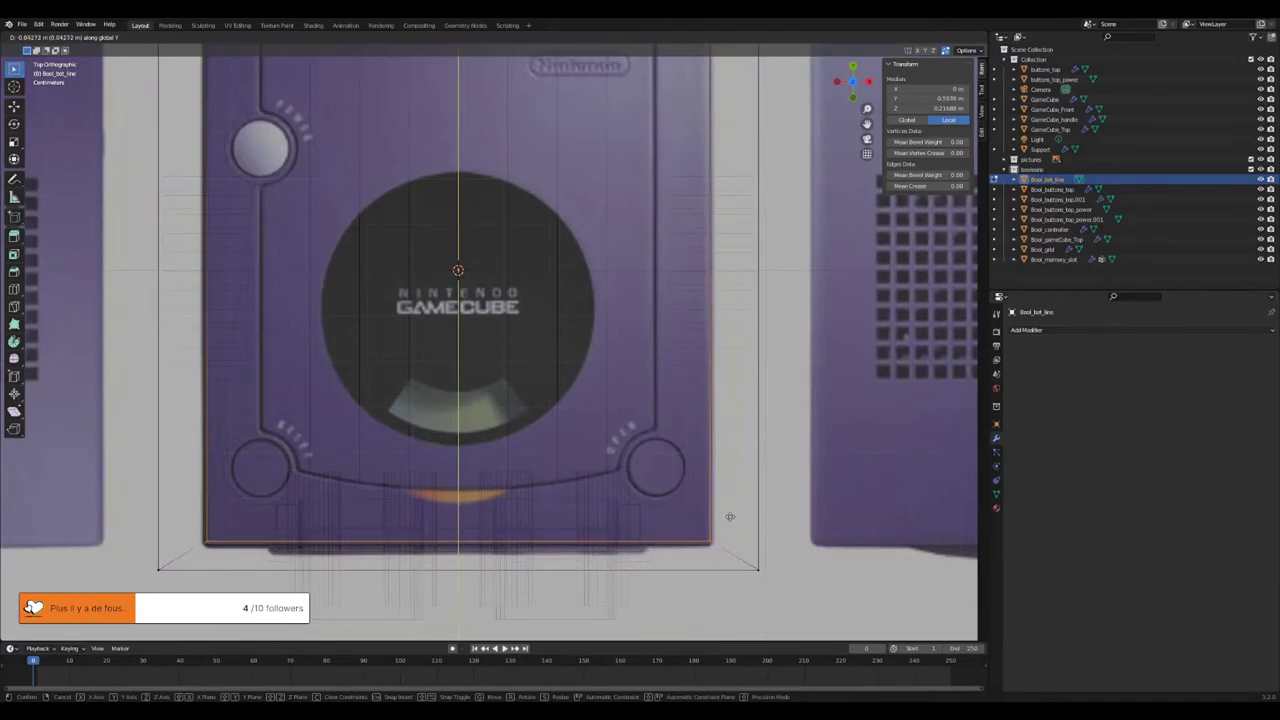
click(725, 215)
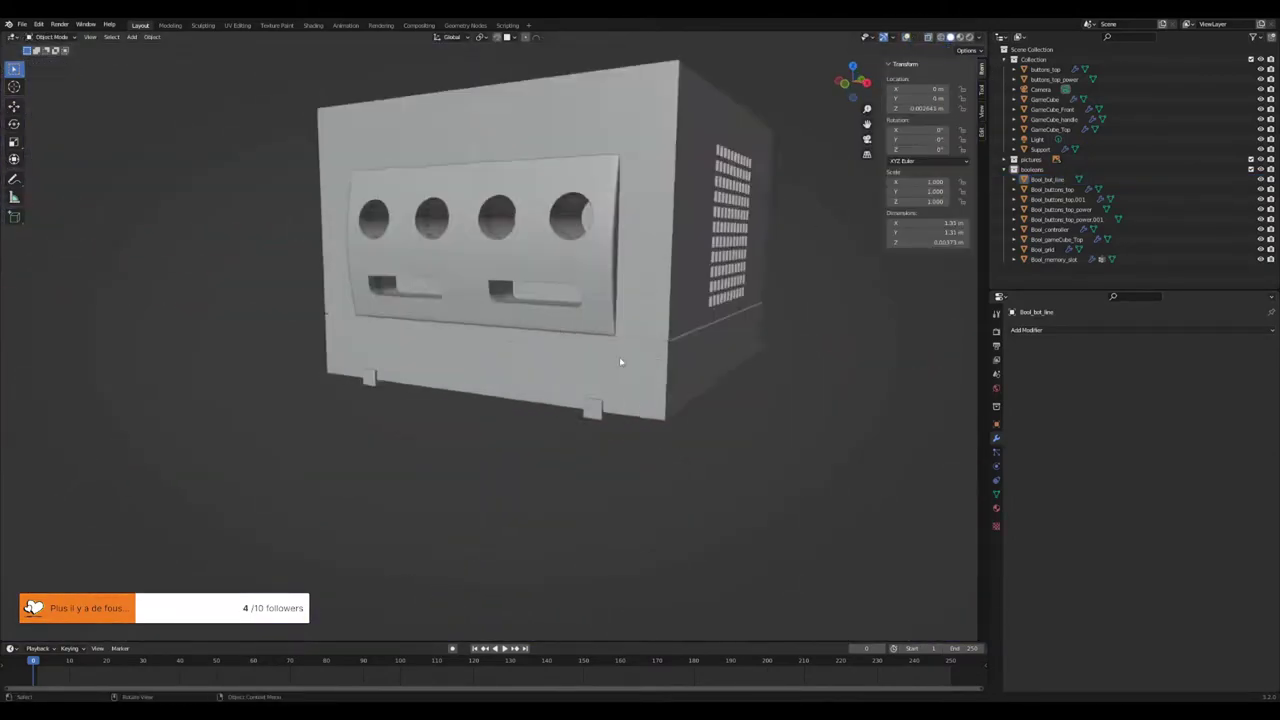
mouse_move(620, 360)
middle_down()
mouse_move(563, 417)
mouse_move(566, 397)
middle_up()
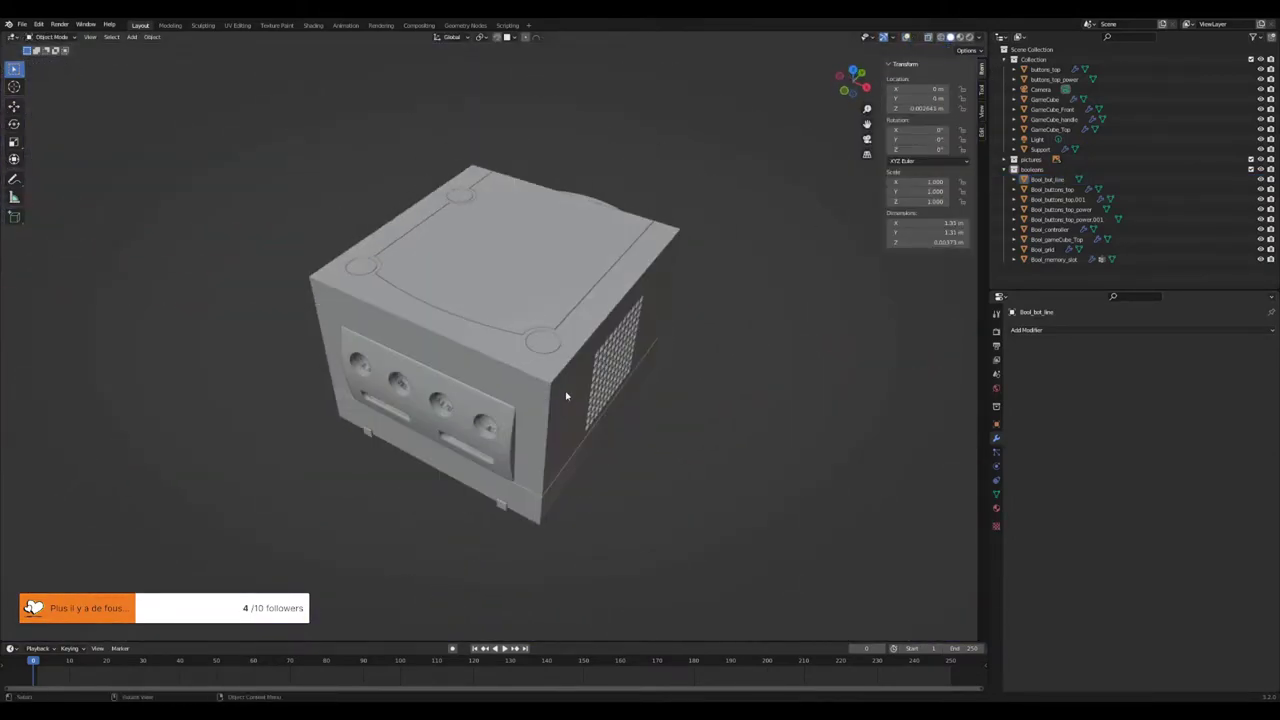
key(KP_3)
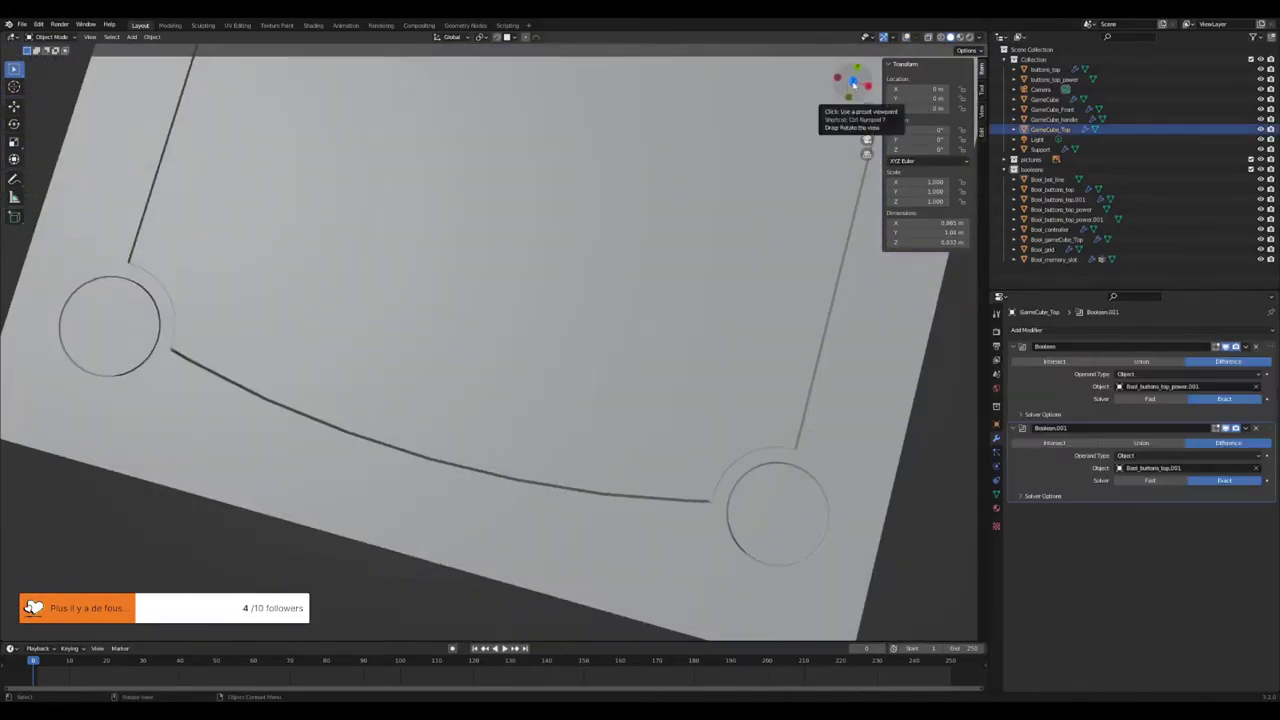
- From the top view, add a loop cut along GameCube_Top's curved front edge for the Led piece
click(852, 82)
key(Tab)
key(ctrl+r)
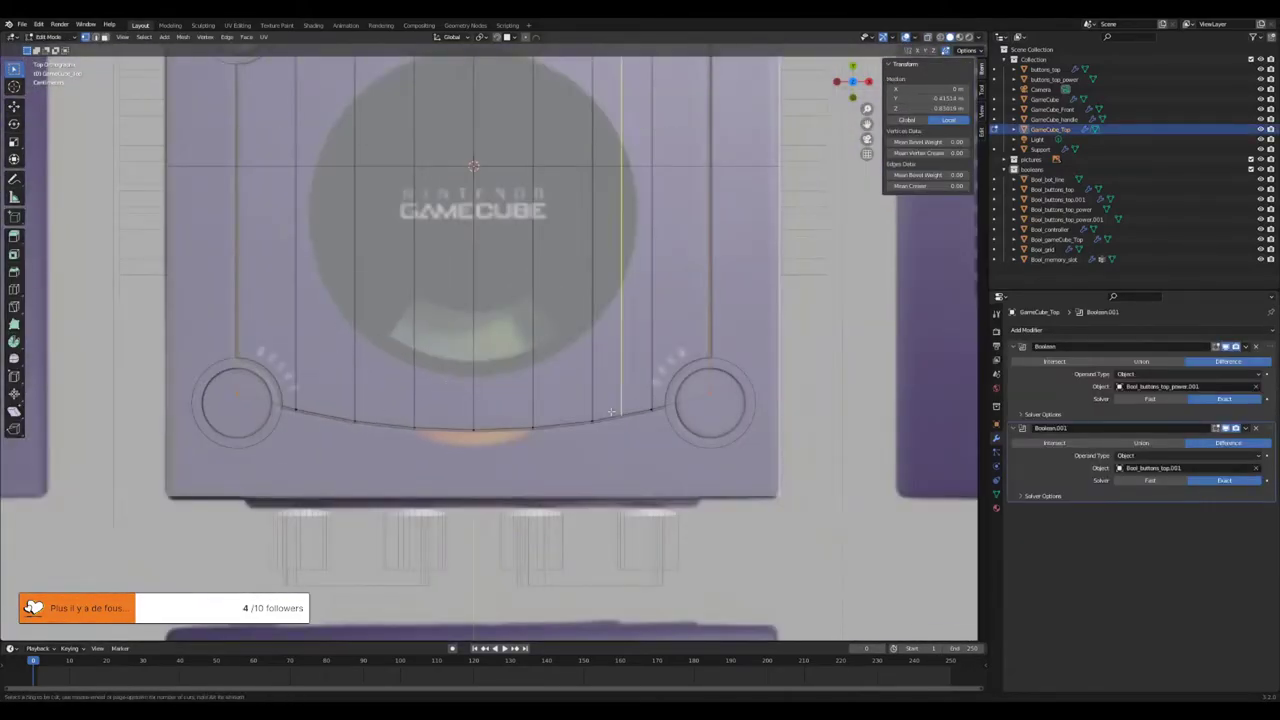
key(Tab)
middle_drag(539, 388, 714, 354)
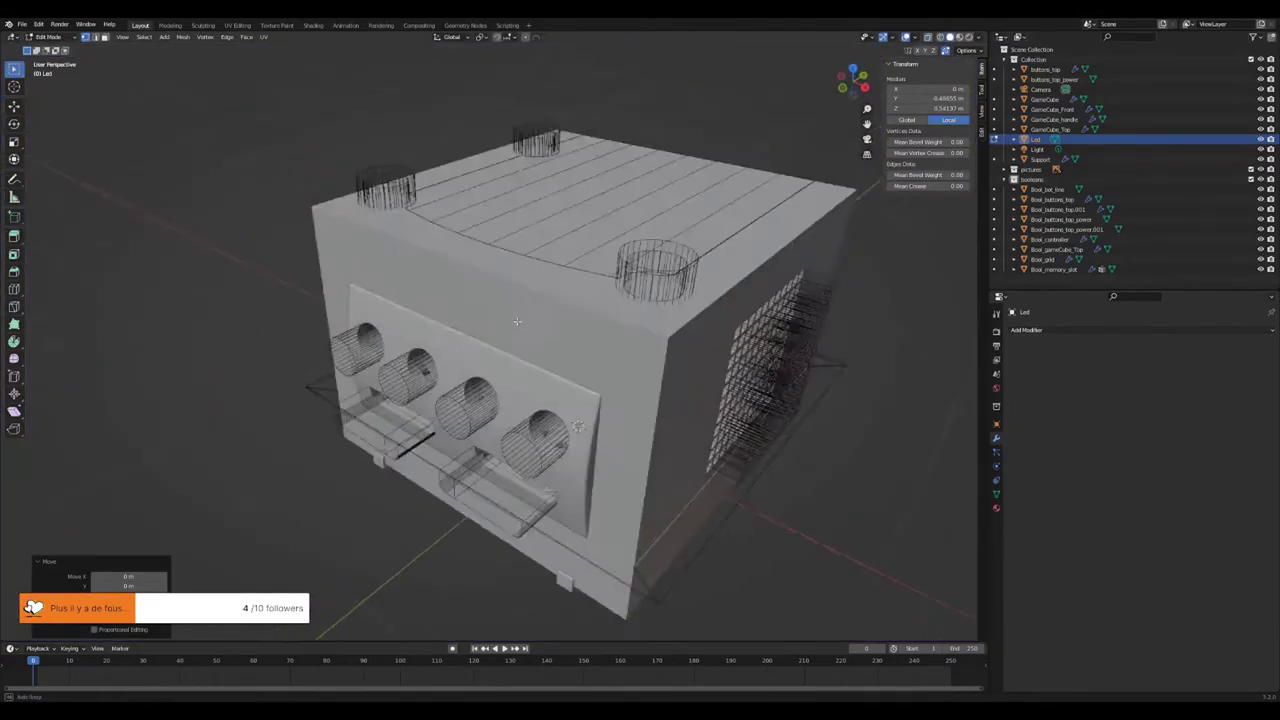
- Scale the Bool_Led cutter's mesh in Edit Mode
key(Tab)
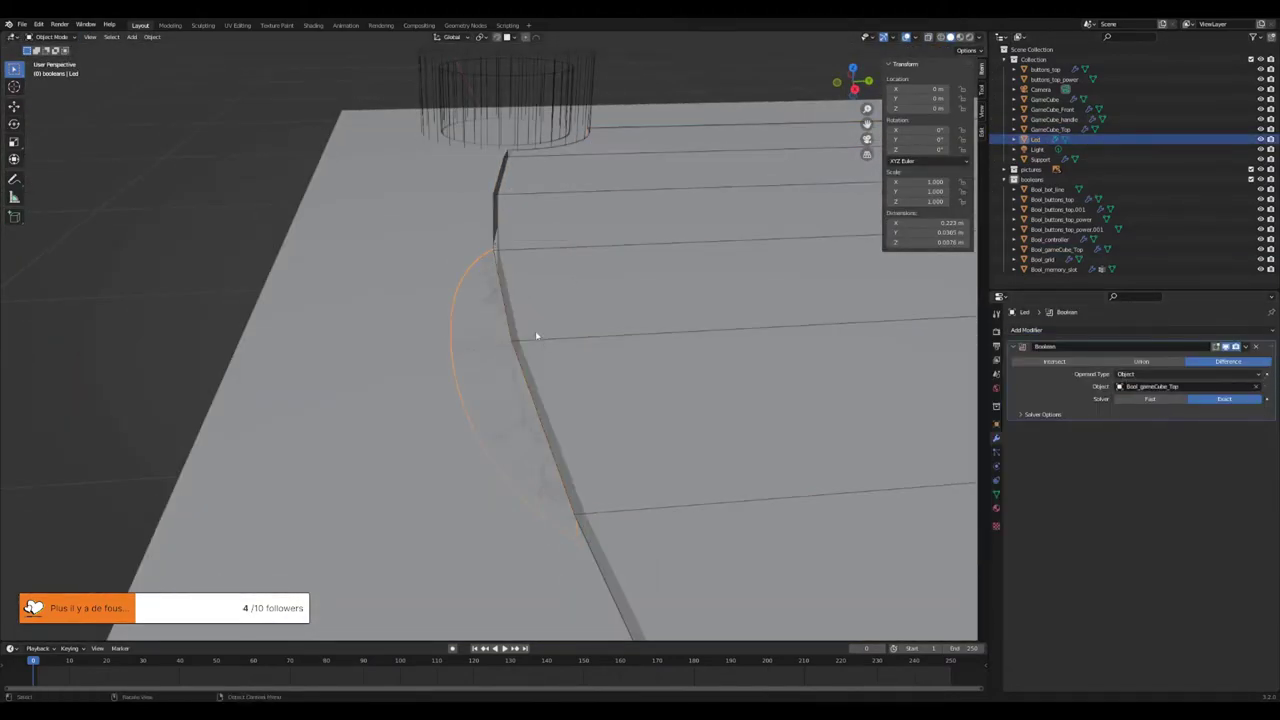
mouse_move(536, 336)
middle_down()
mouse_move(483, 374)
mouse_move(513, 439)
middle_up()
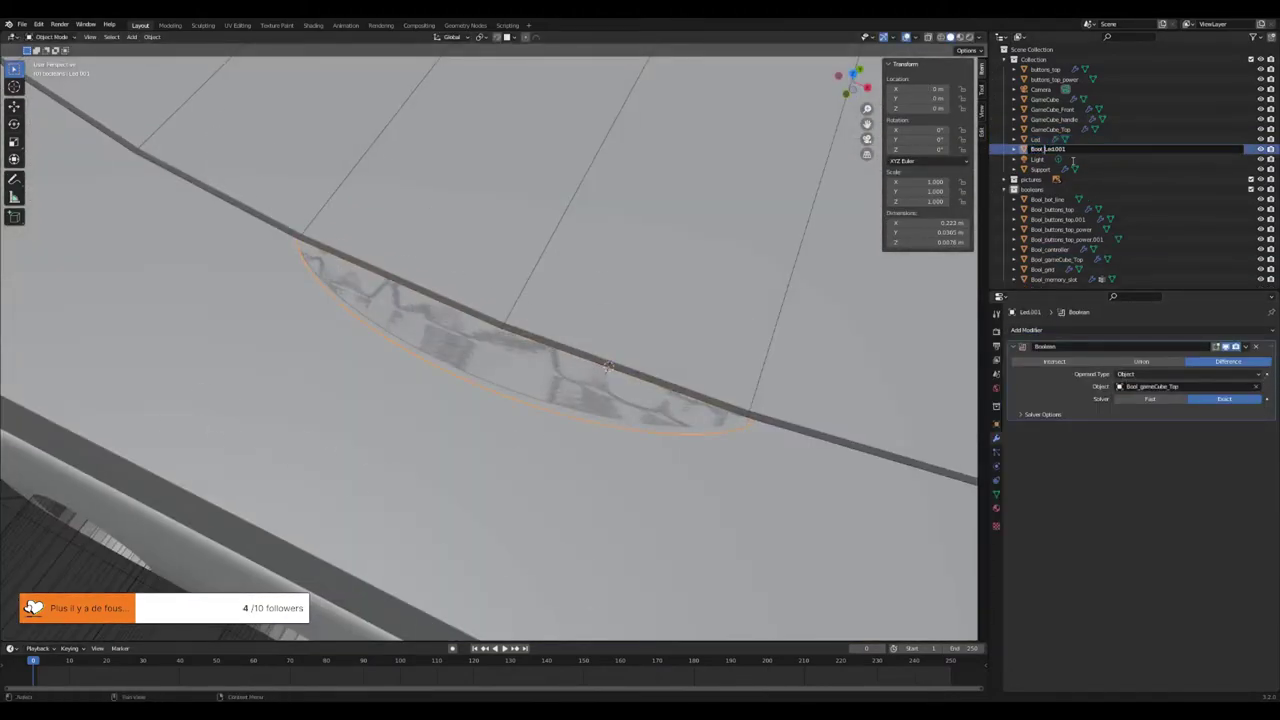
key(Tab)
middle_drag(600, 360, 620, 323)
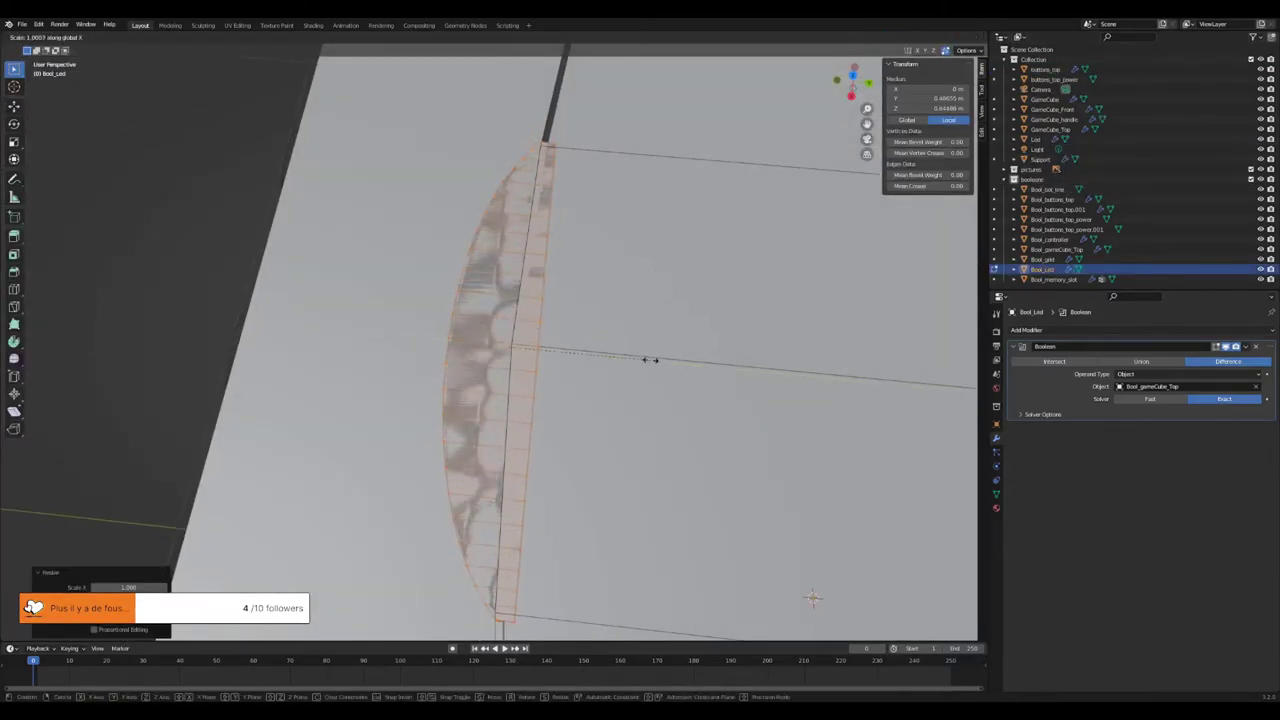
key(Tab)
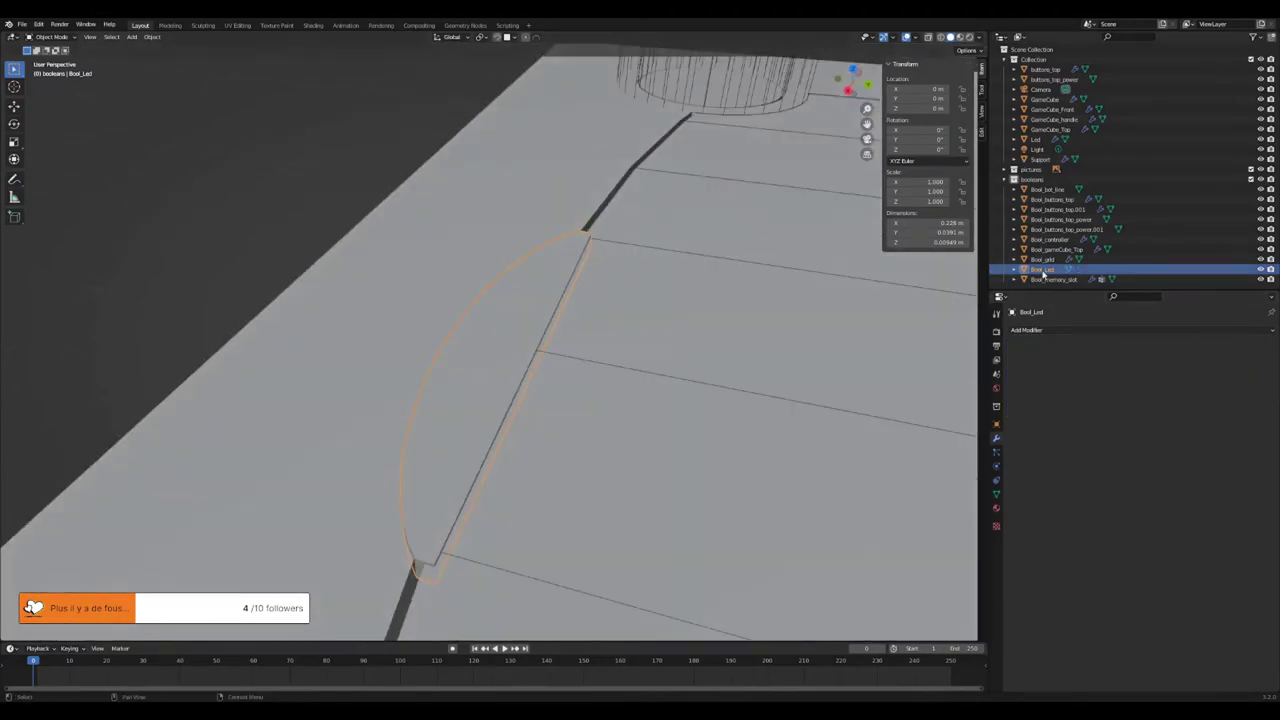
- Add a Boolean to the GameCube body with Bool_Led as the cutting object
click(1045, 99)
key(shift+r)
click(1130, 602)
mouse_move(420, 420)
middle_down()
mouse_move(440, 407)
mouse_move(700, 514)
mouse_move(599, 379)
middle_up()
click(440, 407)
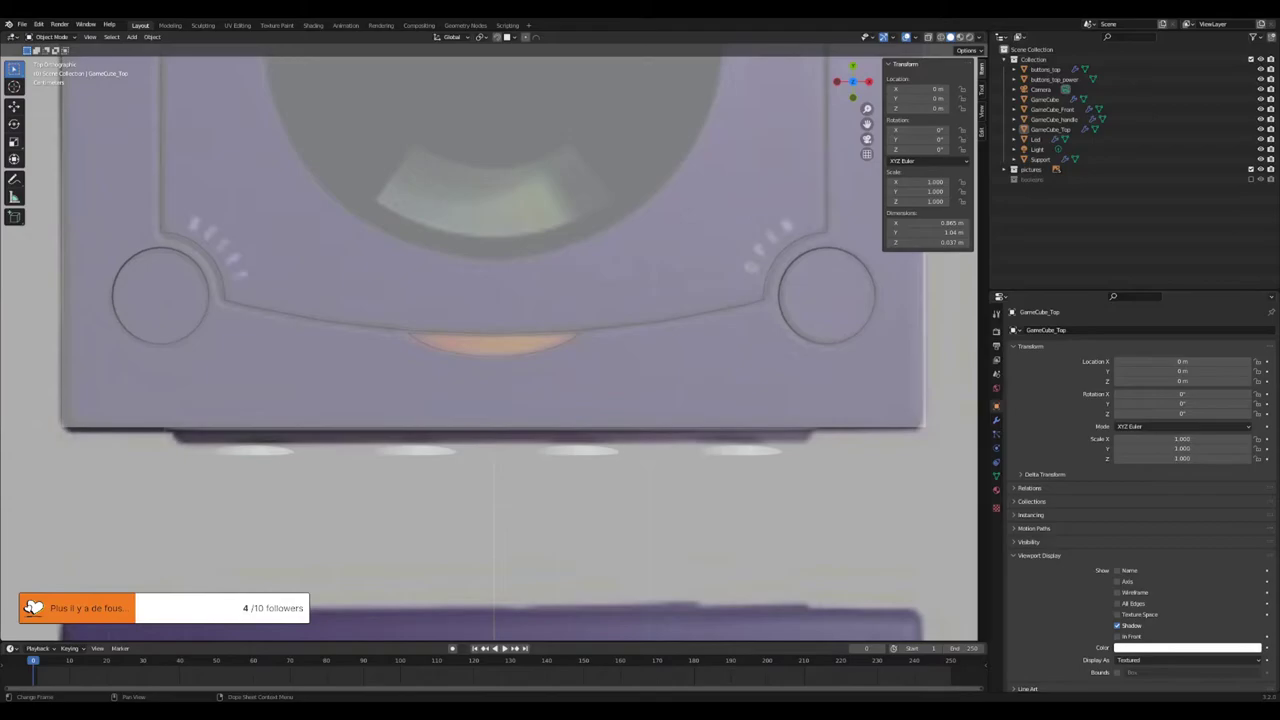
- Split the outliner into an Image Editor showing the GameCube-Console-Set.png reference photo
drag(1032, 290, 1032, 369)
click(998, 204)
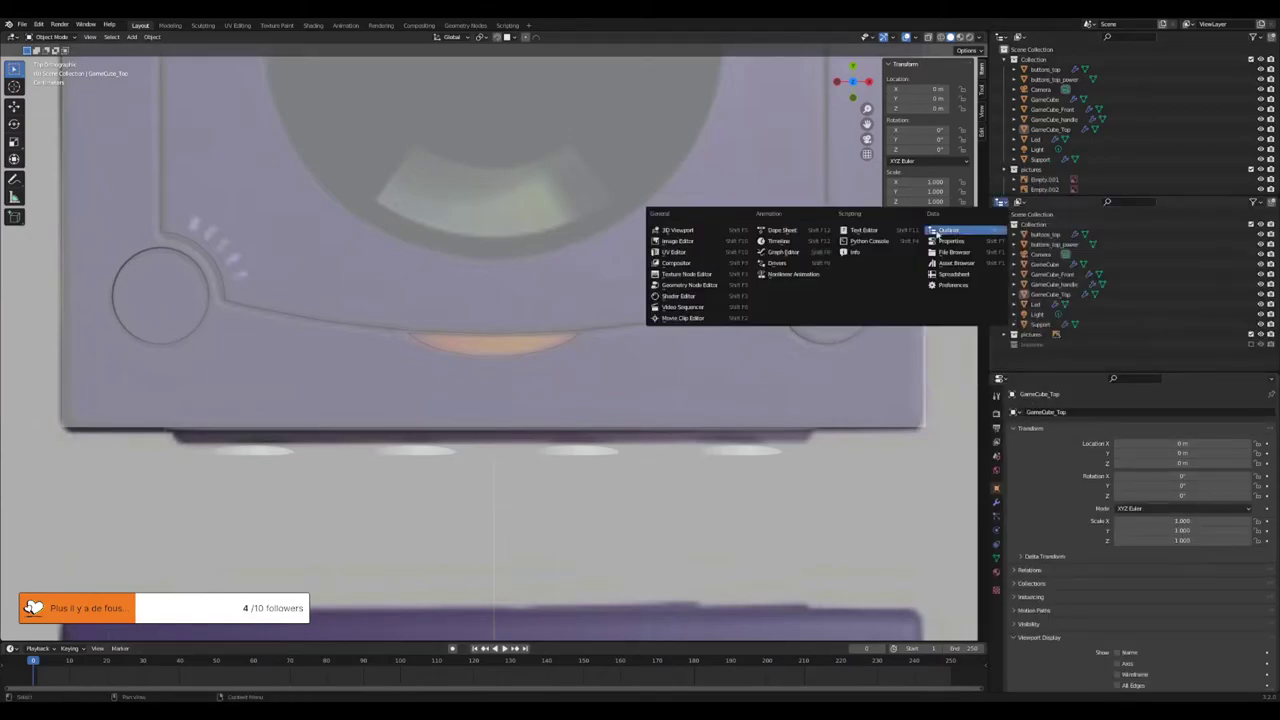
click(690, 252)
click(1104, 203)
scroll(1165, 292, up, 3)
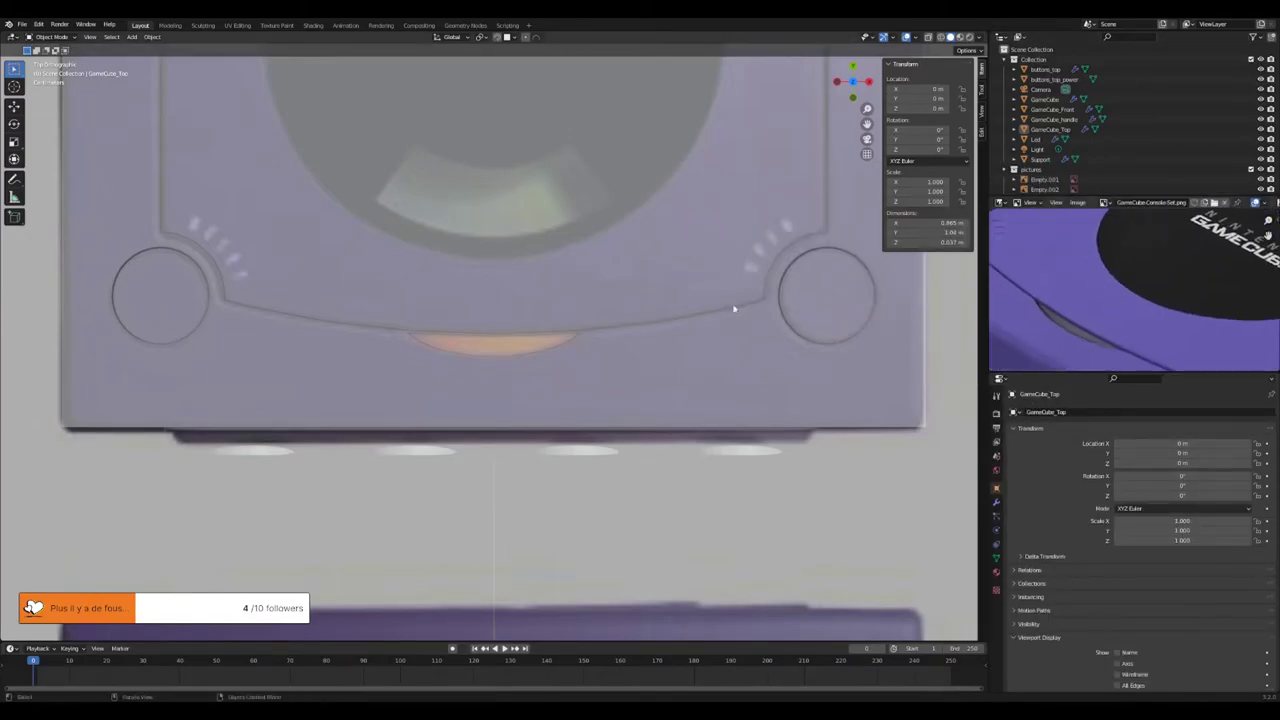
middle_drag(737, 306, 523, 286)
- Resize the Bool_Lid groove cutter's mesh in Edit Mode to match the reference
click(486, 371)
middle_drag(486, 371, 692, 487)
click(492, 345)
key(Tab)
key(KP_Decimal)
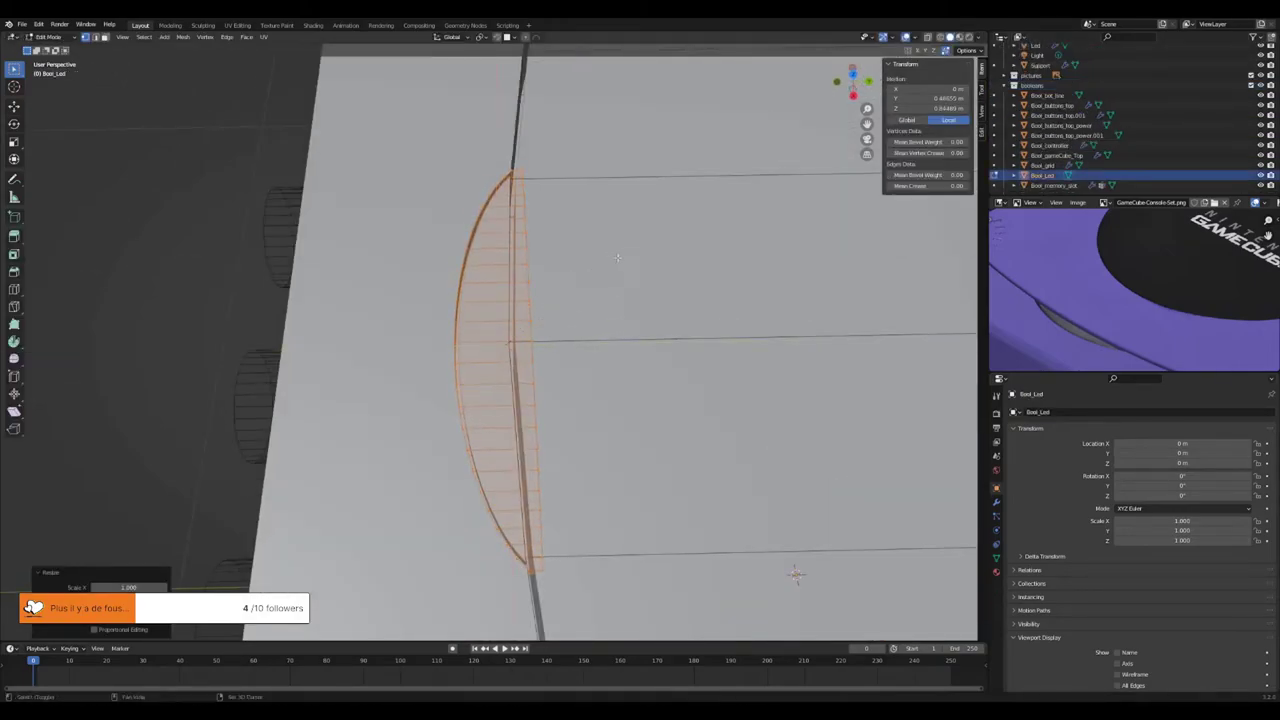
key(Tab)
- Show the cutter wireframes and grid again and edit the bottom seam cutter
scroll(617, 258, down, 8)
scroll(1088, 238, down, 3)
scroll(1088, 238, up, 4)
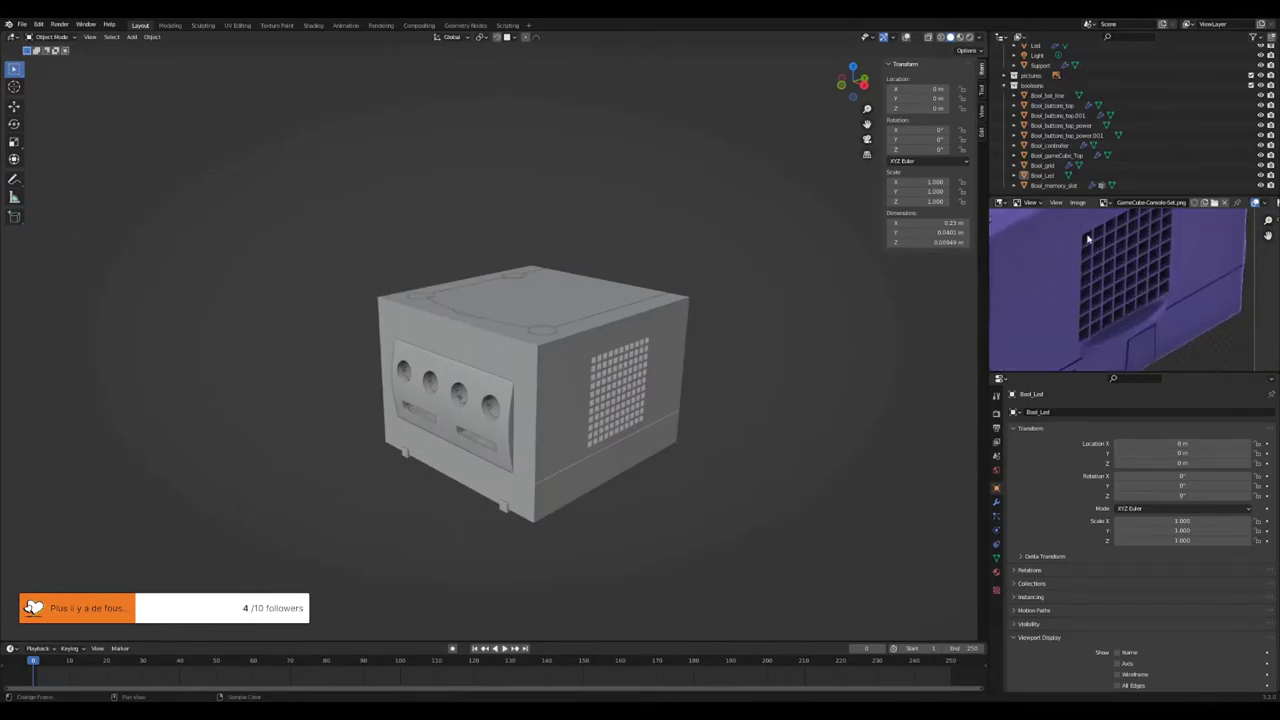
middle_drag(760, 340, 690, 380)
key(shift+alt+z)
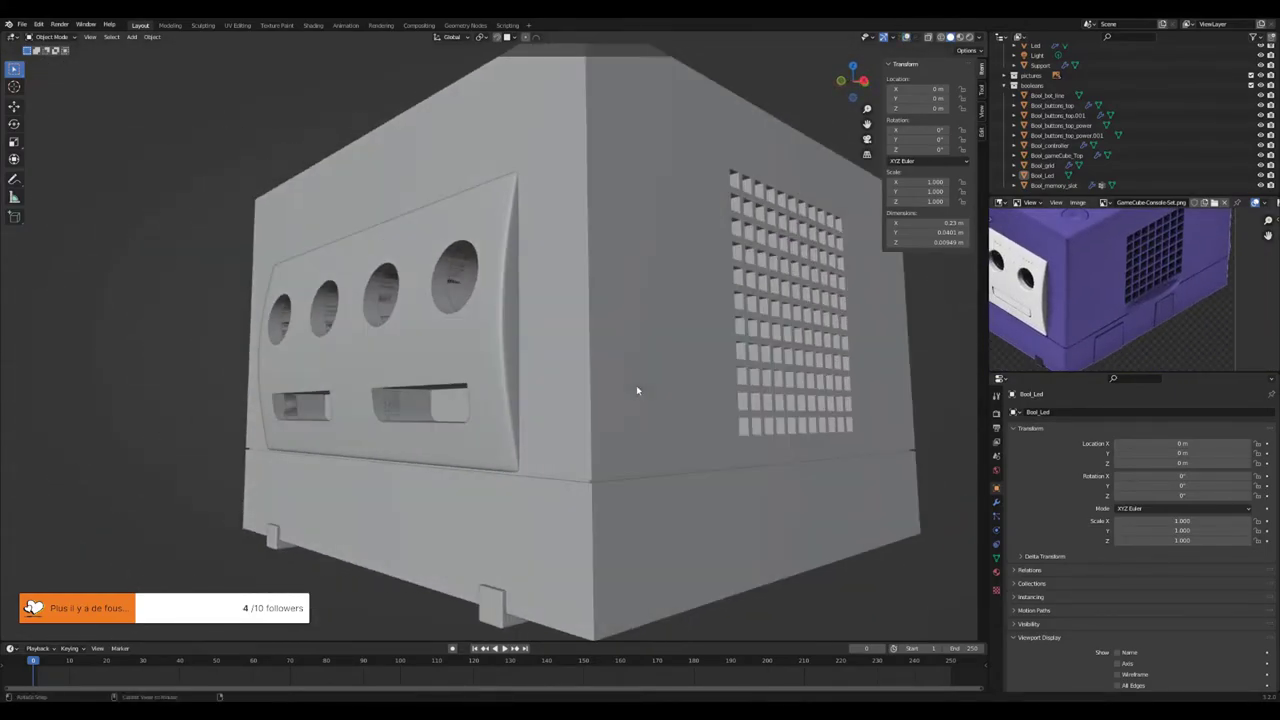
click(634, 391)
key(Tab)
- Flatten the Bool_bot_line seam cutter by scaling it along Z
key(s)
key(z)
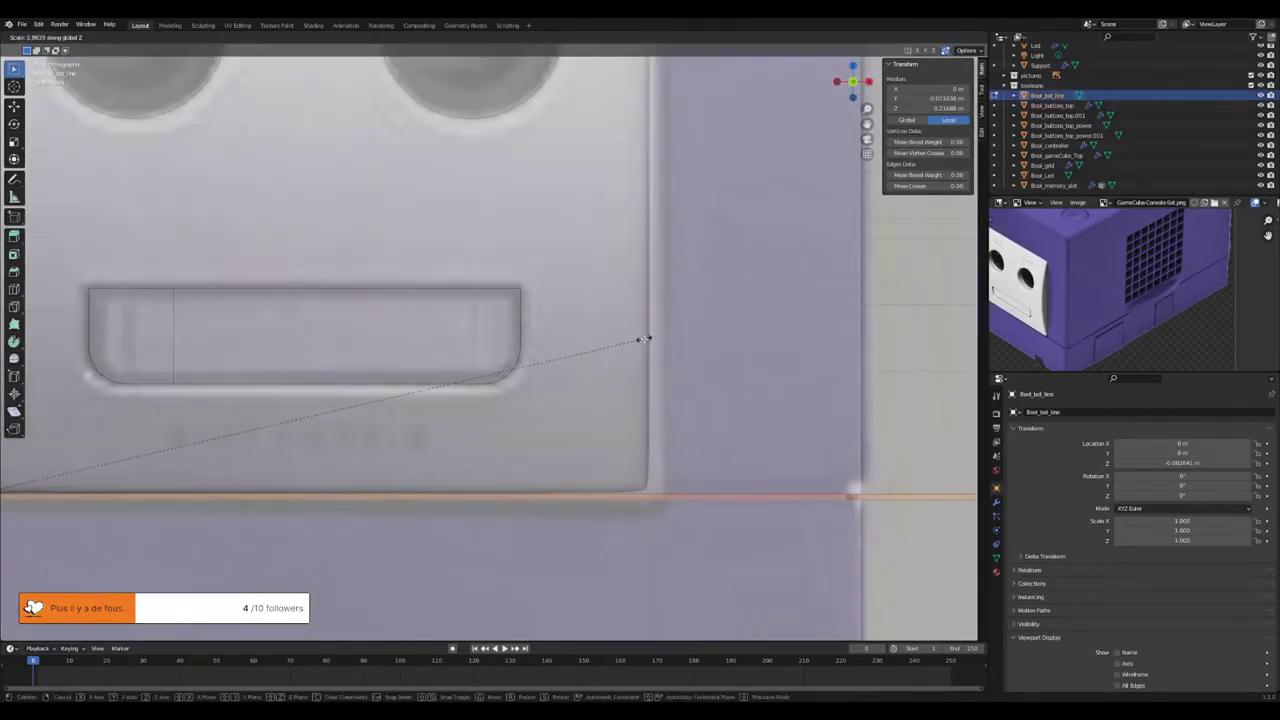
click(362, 349)
middle_drag(362, 349, 740, 409)
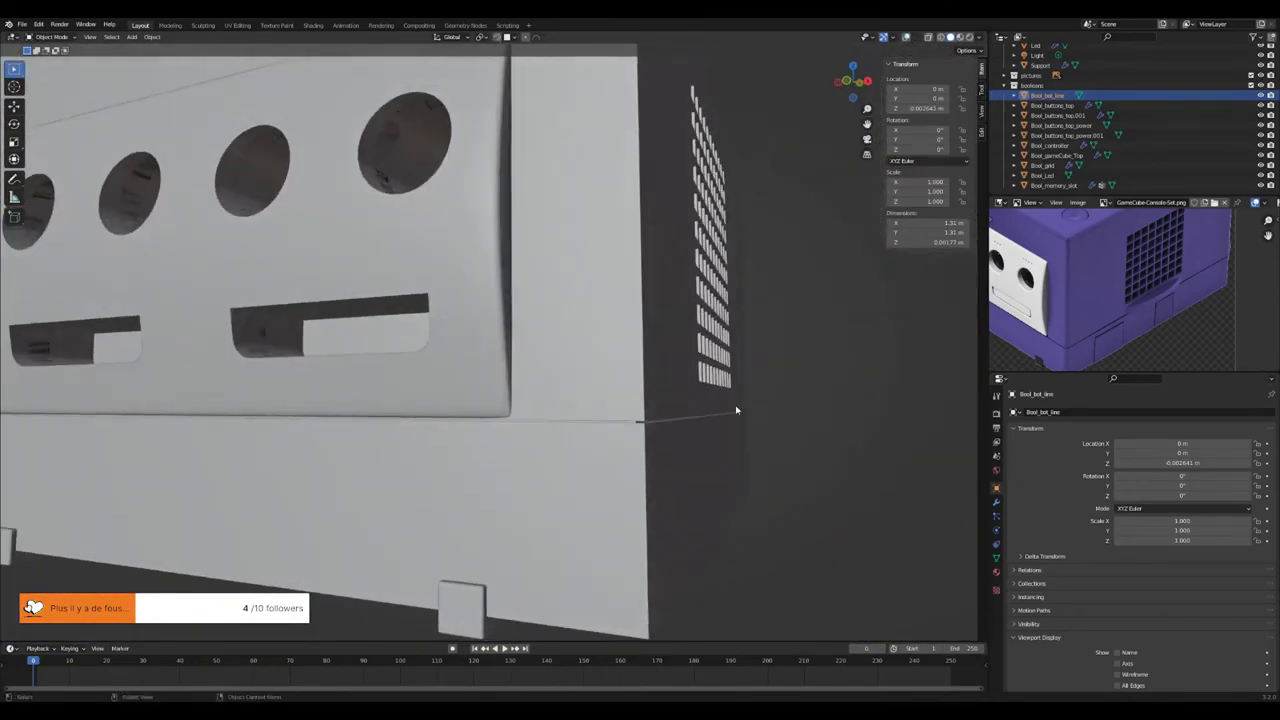
key(KP_1)
- Lower the seam cutter along Z onto the lower body
key(Tab)
key(g)
key(z)
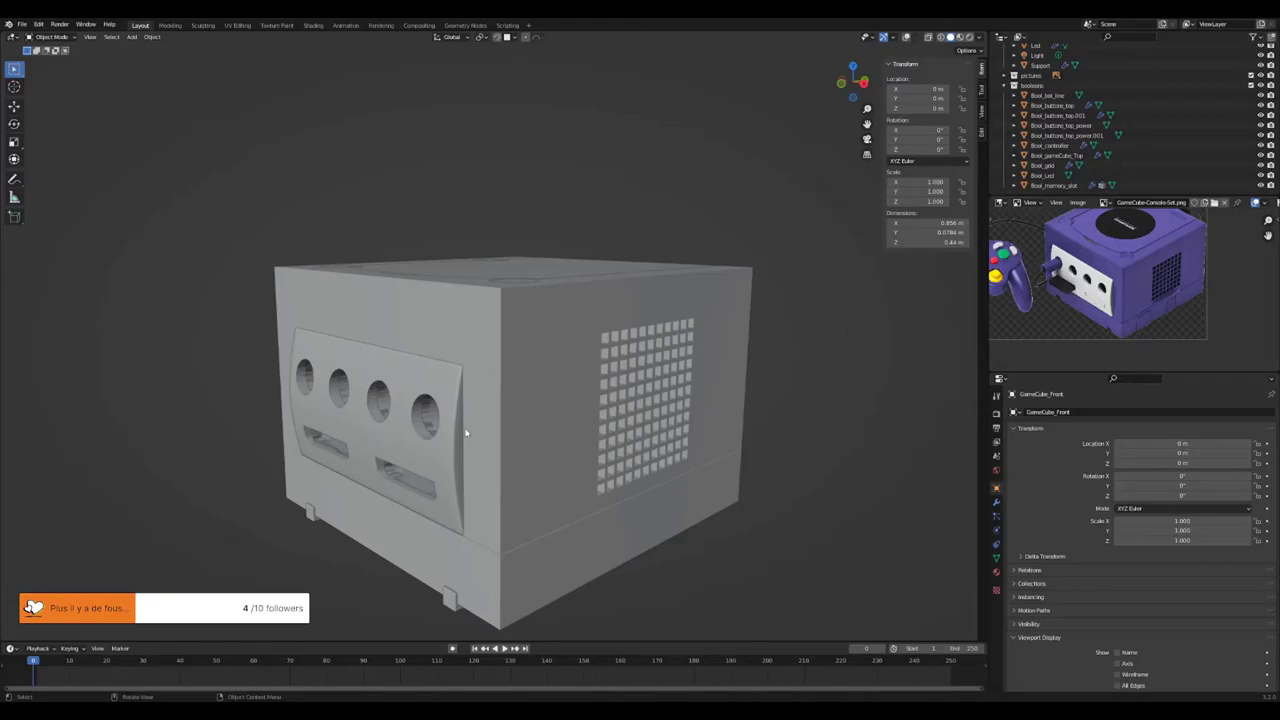
mouse_move(465, 432)
middle_down()
mouse_move(371, 428)
mouse_move(731, 434)
mouse_move(754, 537)
middle_up()
scroll(415, 430, up, 5)
scroll(415, 430, down, 5)
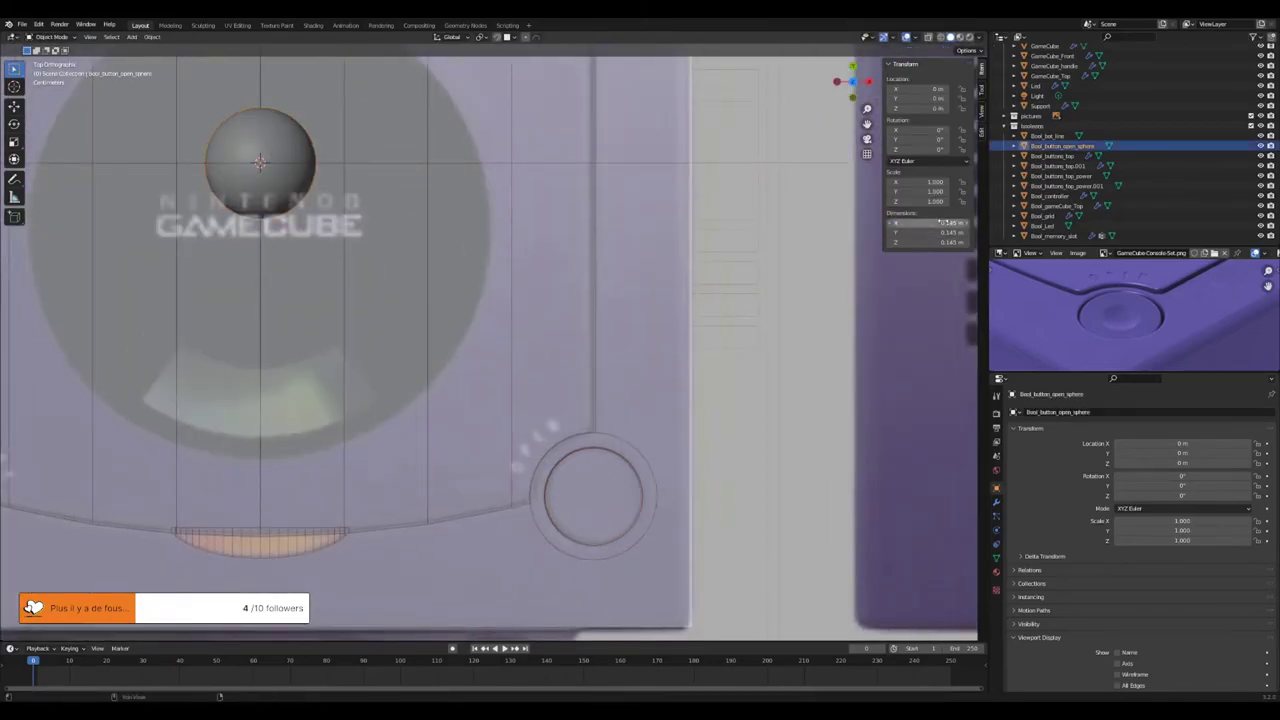
- Set the sphere cutter's dimensions and make it the Boolean object on Bool_buttons_top
click(943, 221)
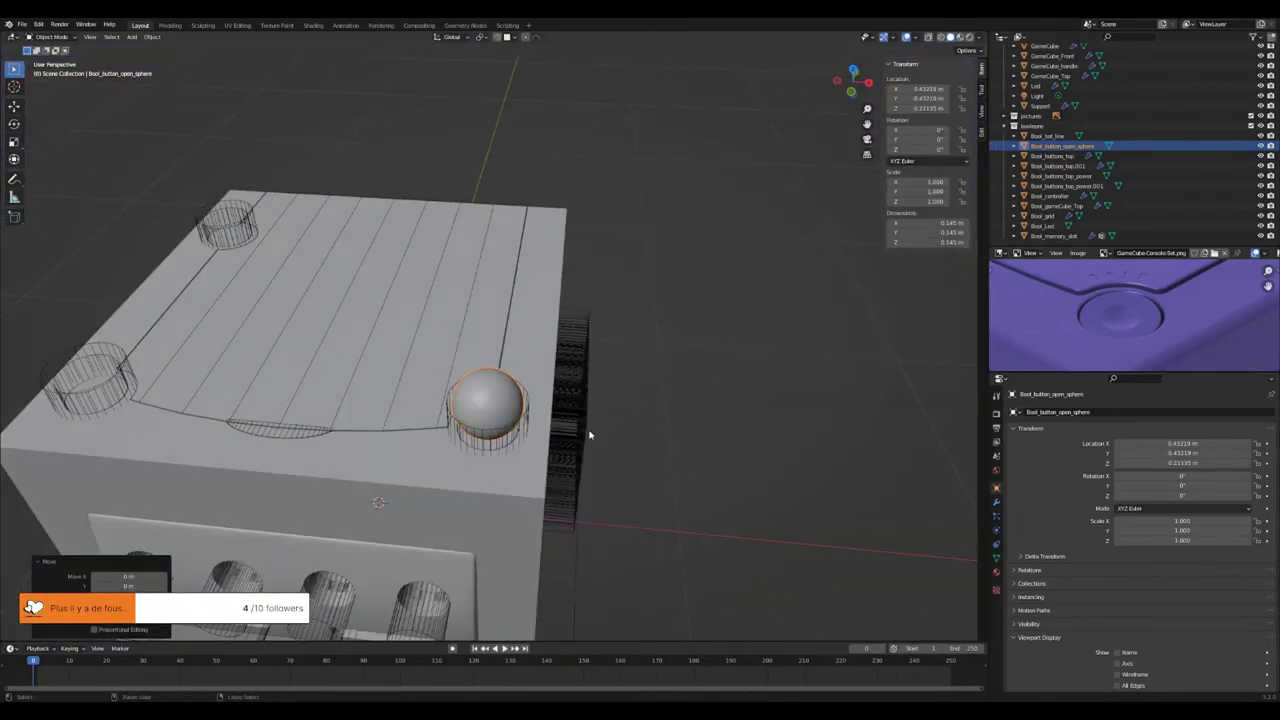
click(1060, 156)
click(996, 501)
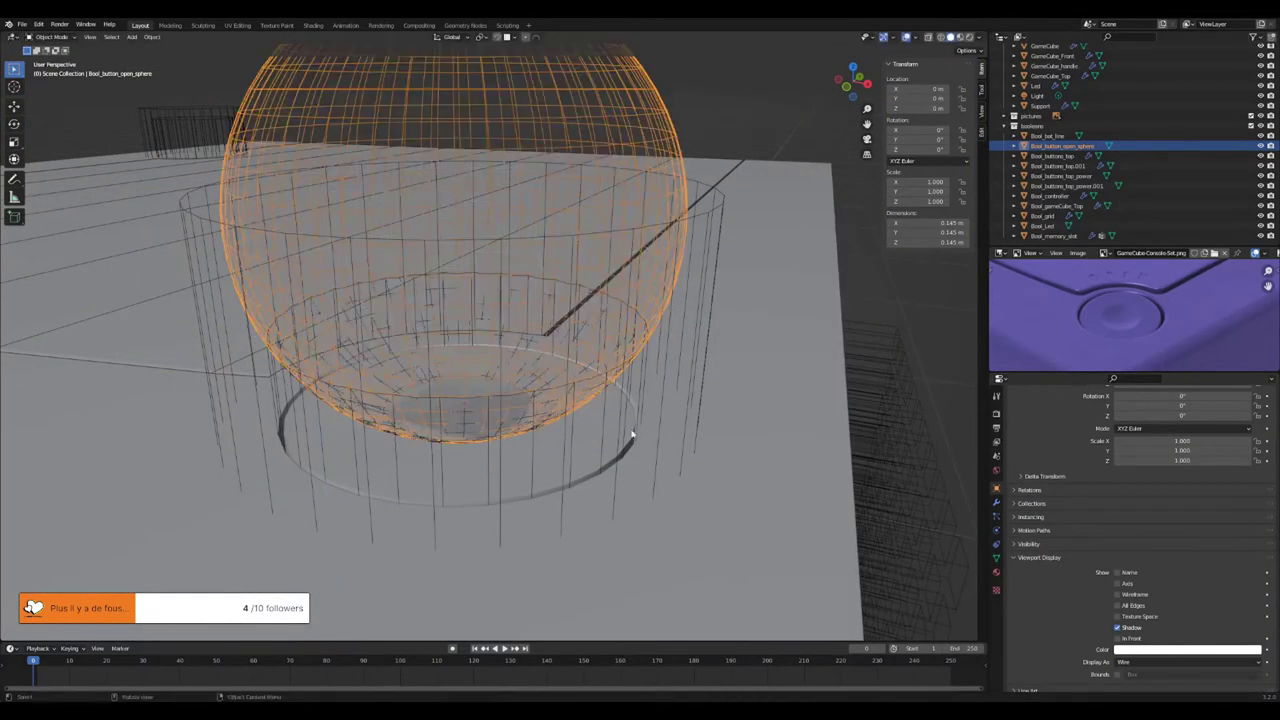
click(632, 434)
click(996, 501)
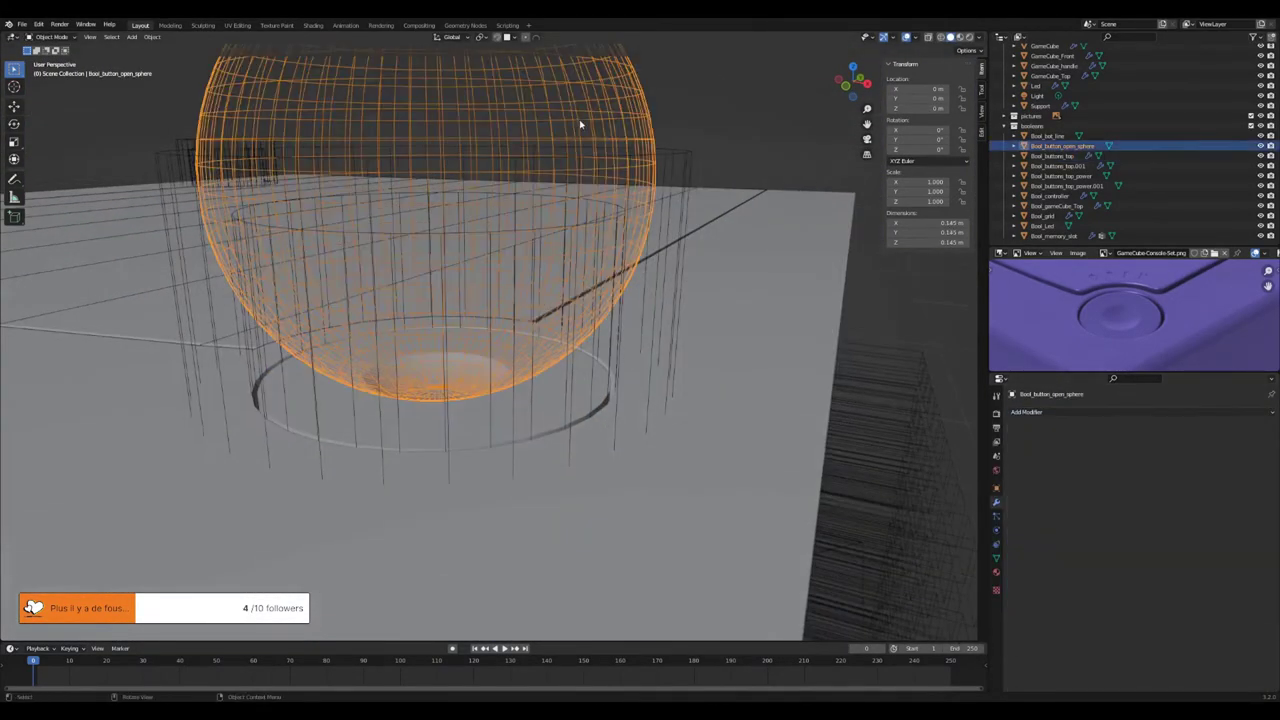
- Lower the sphere cutter along Z and inset a ring into the button disc top
key(g)
key(z)
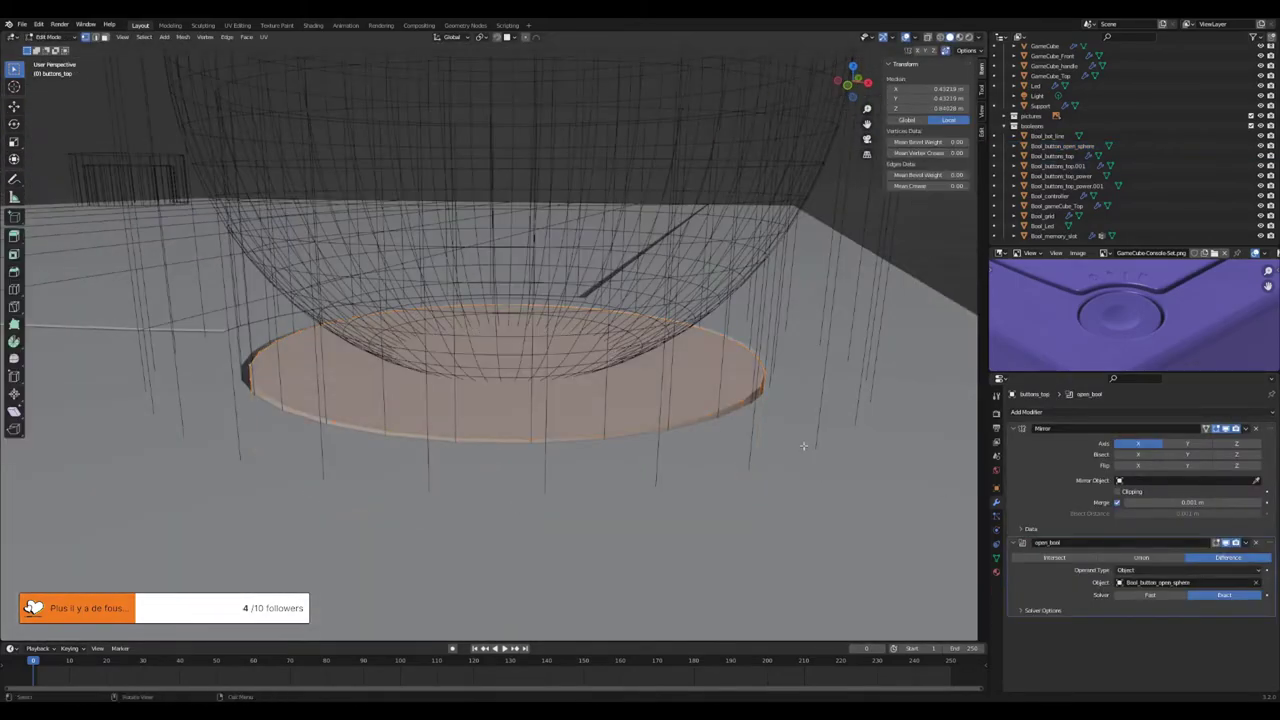
scroll(813, 363, down, 2)
key(i)
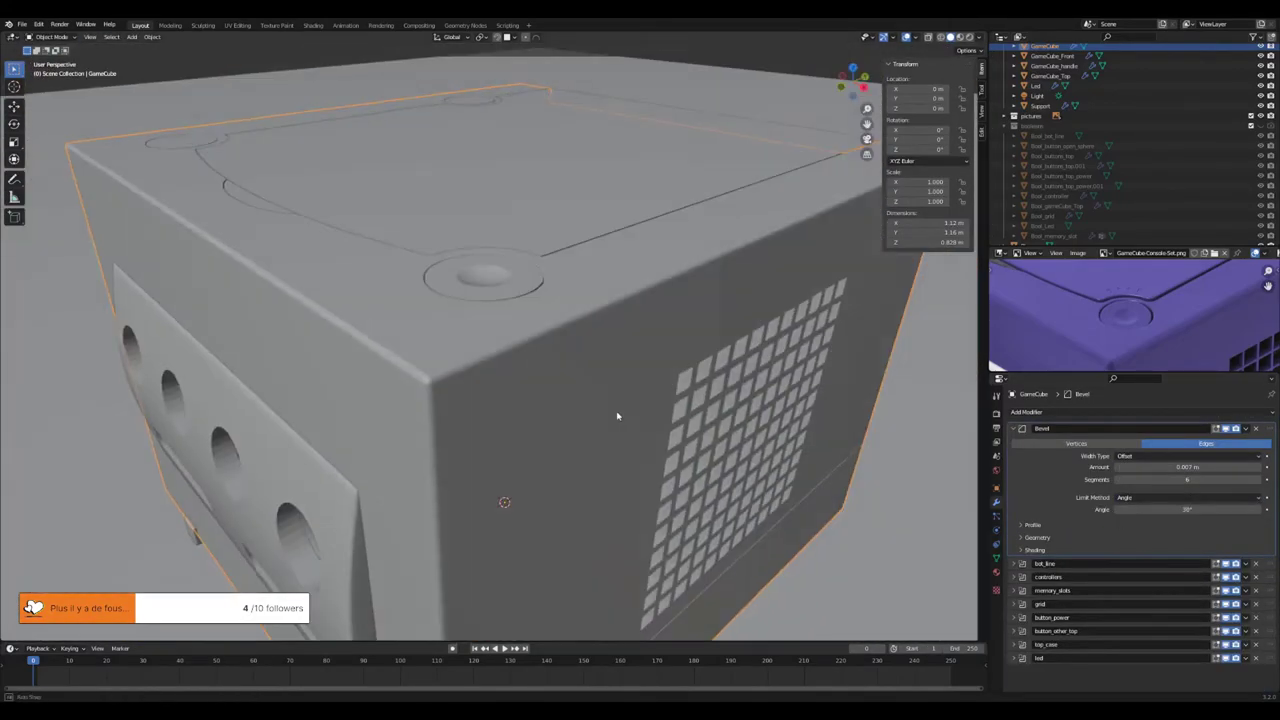
- Set the GameCube body's Bevel modifier Amount to 0.007 m
click(1225, 442)
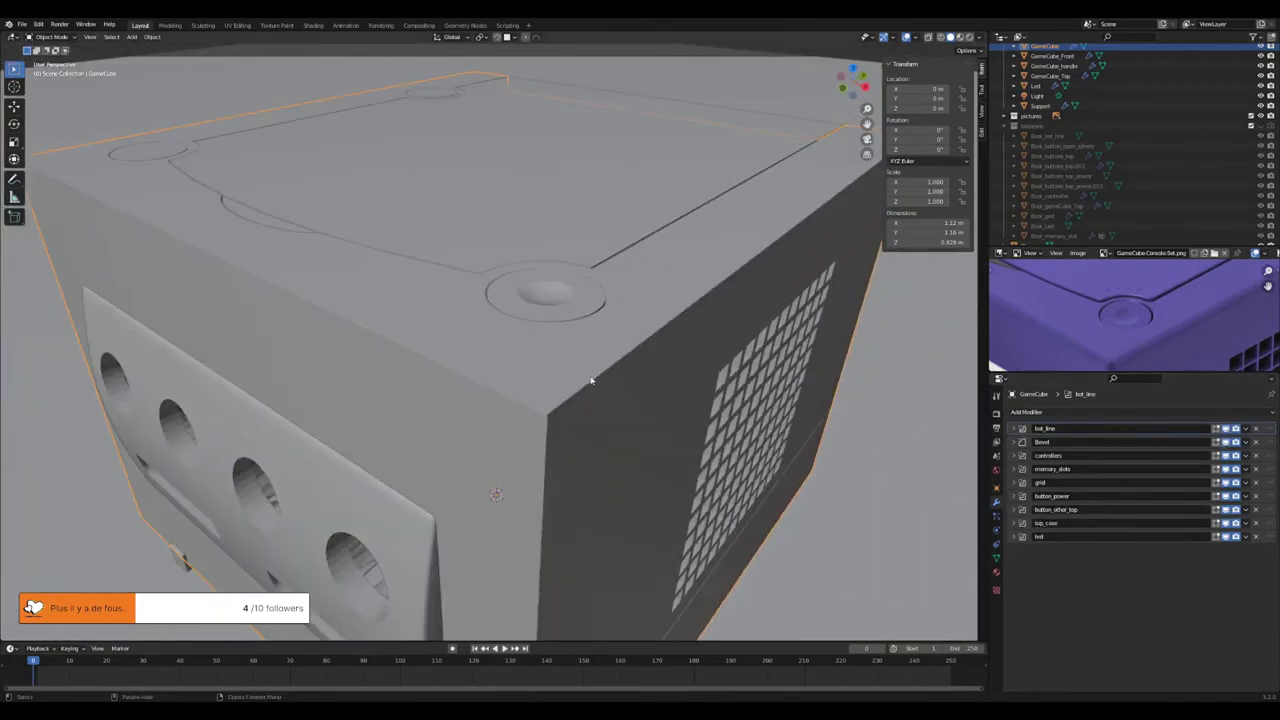
click(1014, 441)
click(1165, 481)
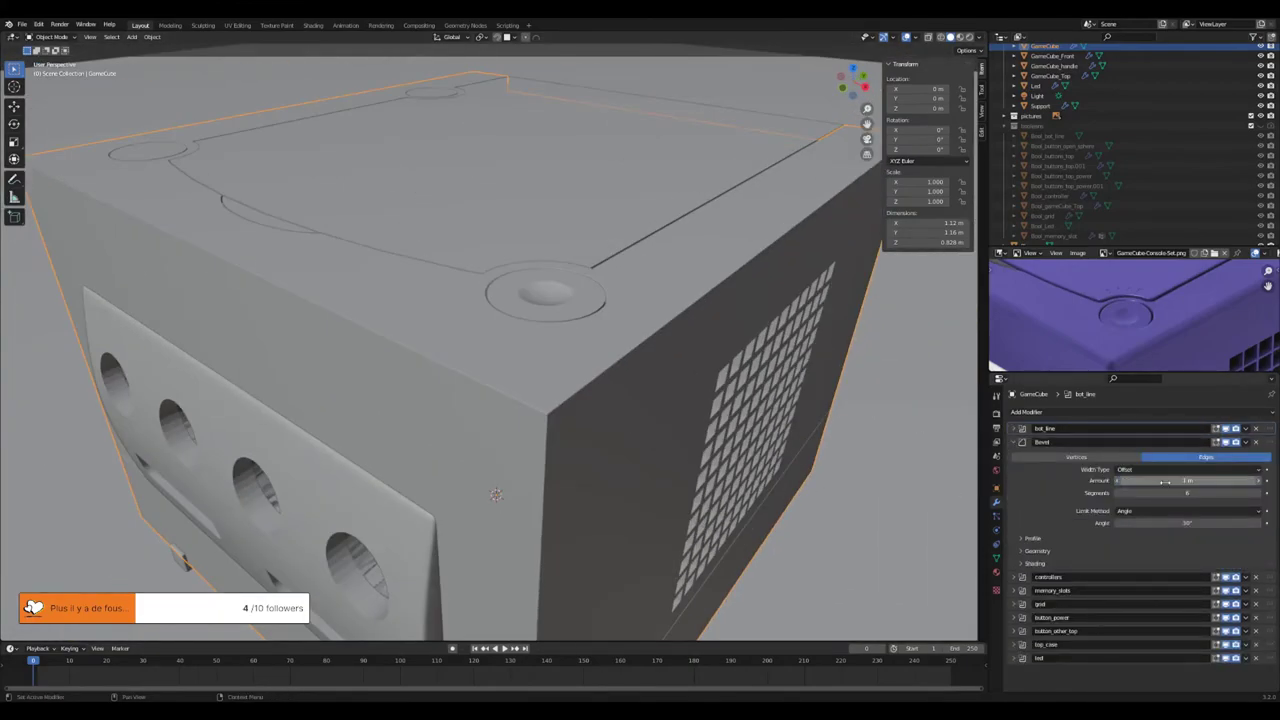
key(Return)
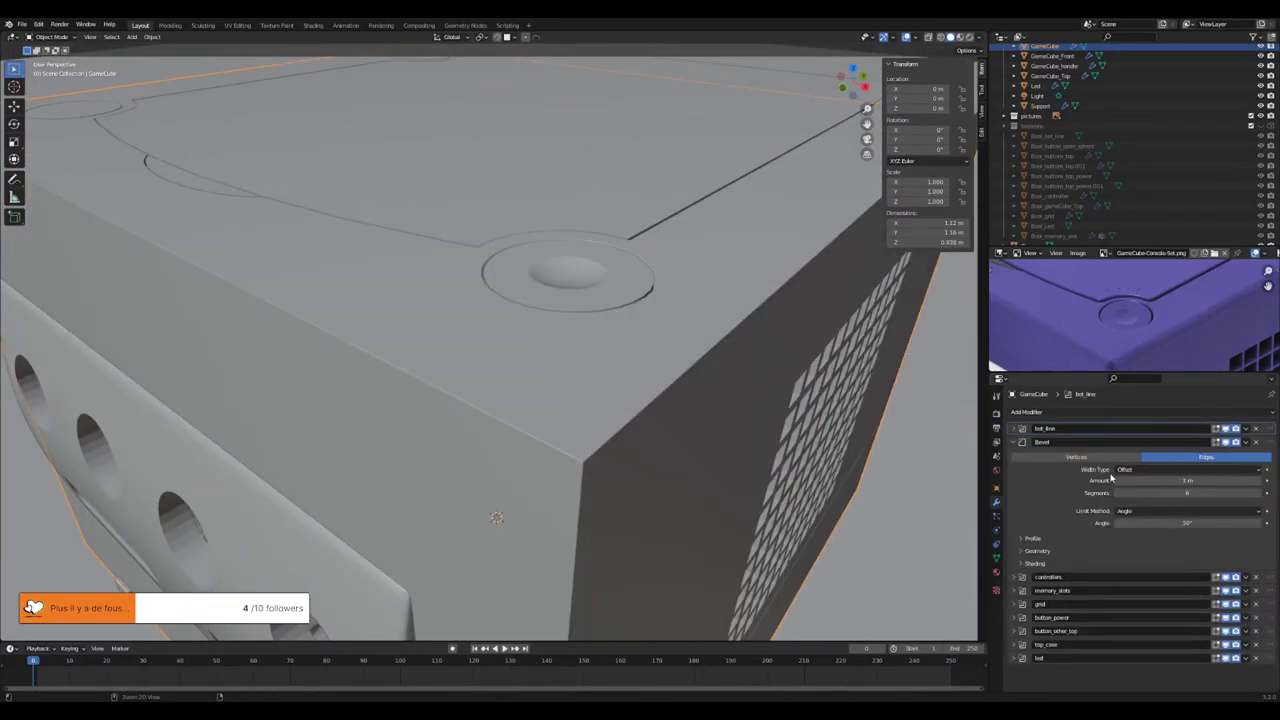
click(1034, 564)
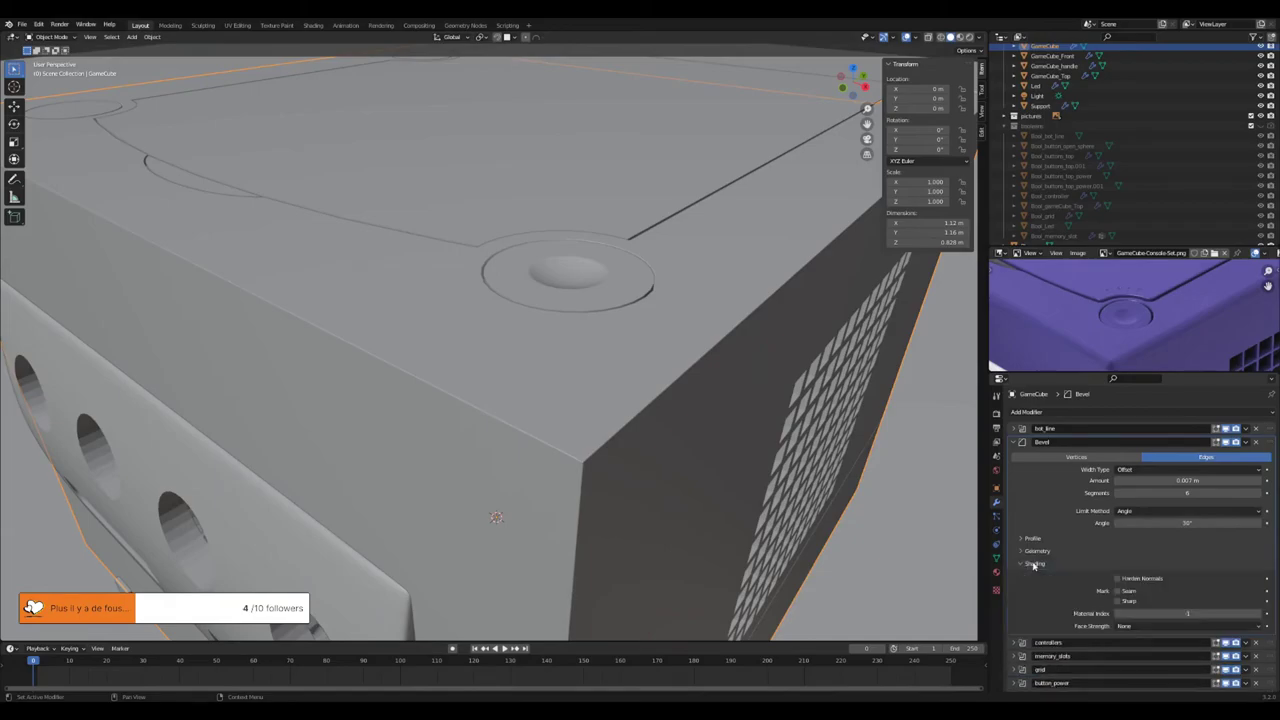
click(1034, 564)
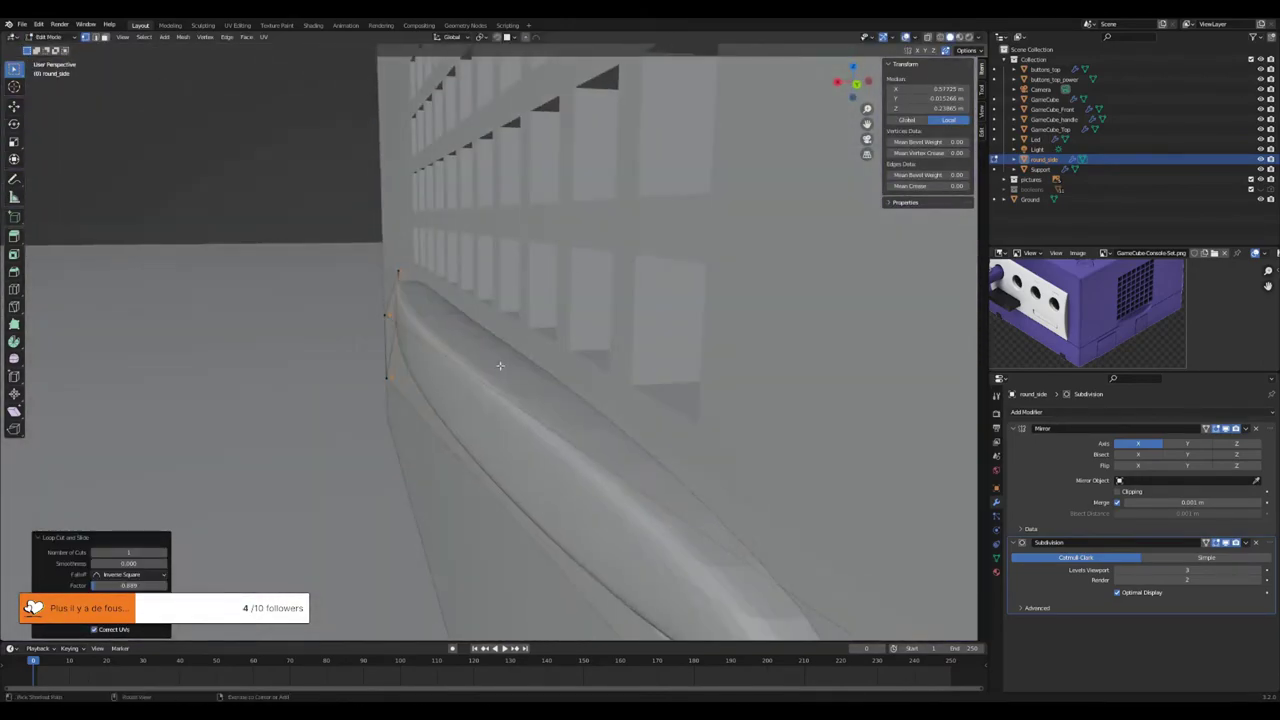
- Set round_side's bevel to 0.001 m and shift an end vertex of the strip along X
drag(1187, 480, 1140, 480)
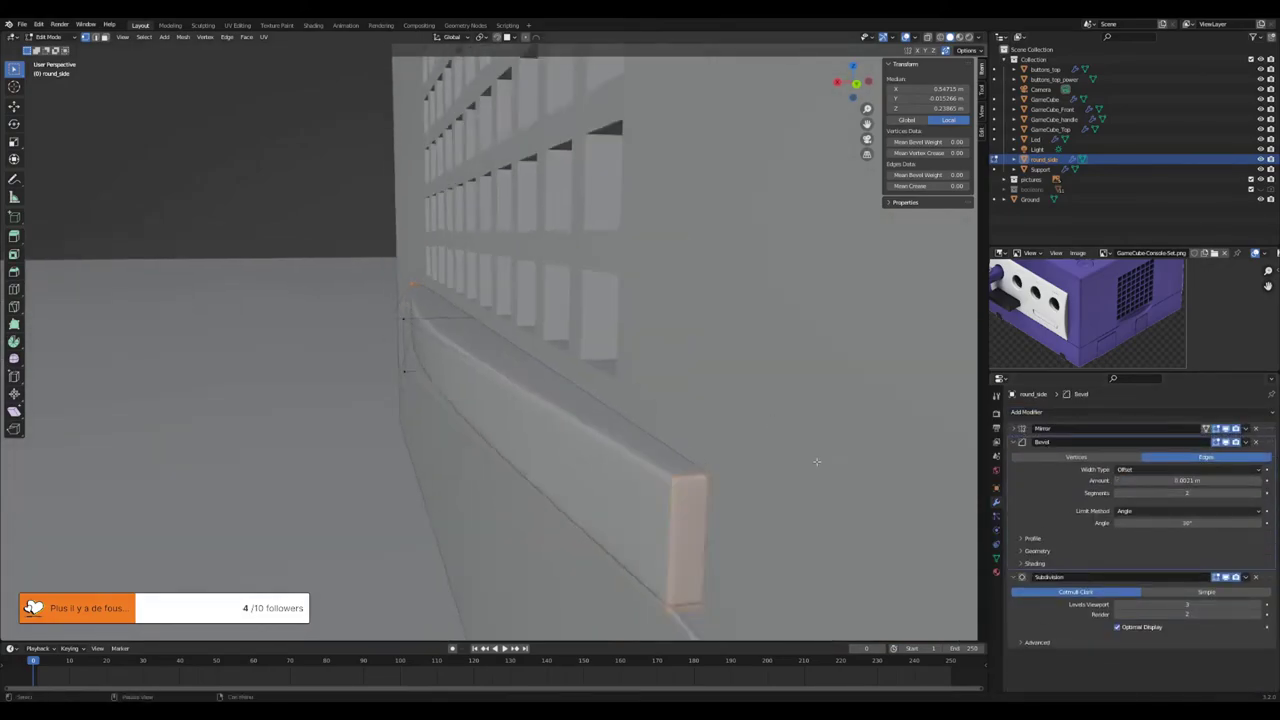
middle_drag(520, 372, 531, 369)
click(515, 360)
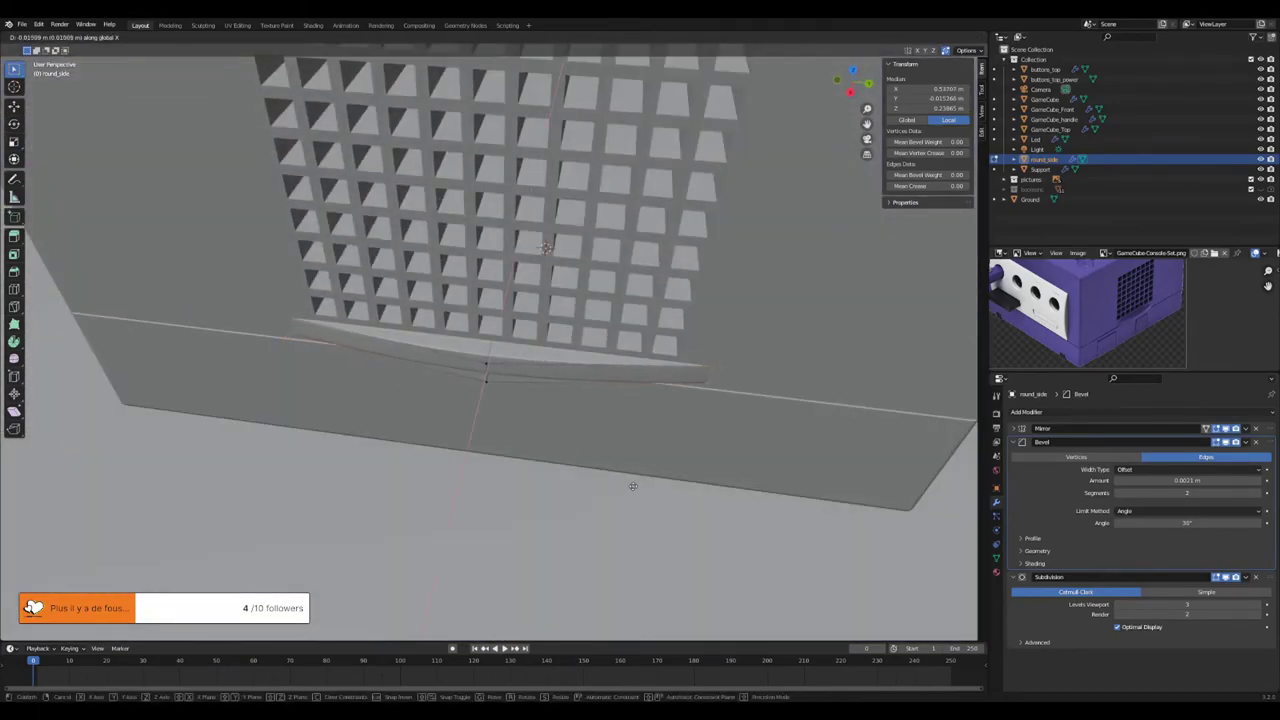
click(632, 486)
scroll(1141, 314, up, 3)
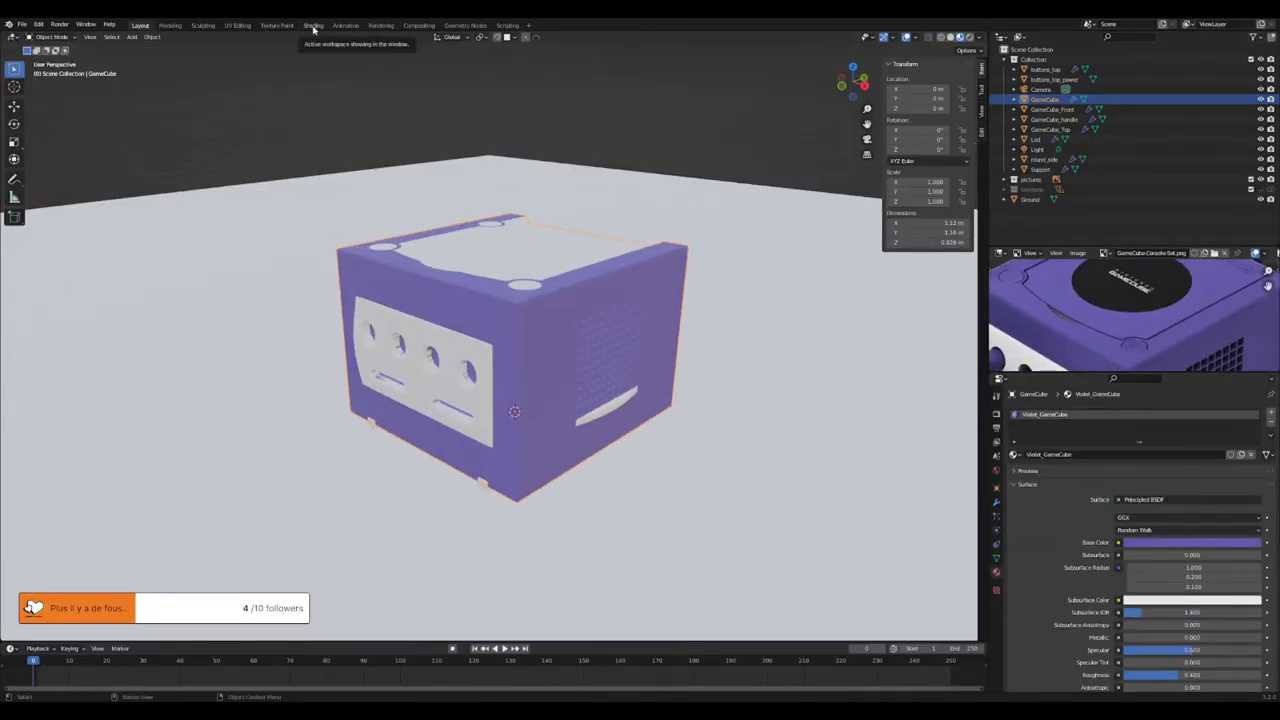
- In Shading, name the front material 'front', adjust violet roughness, and select GameCube_handle
click(313, 25)
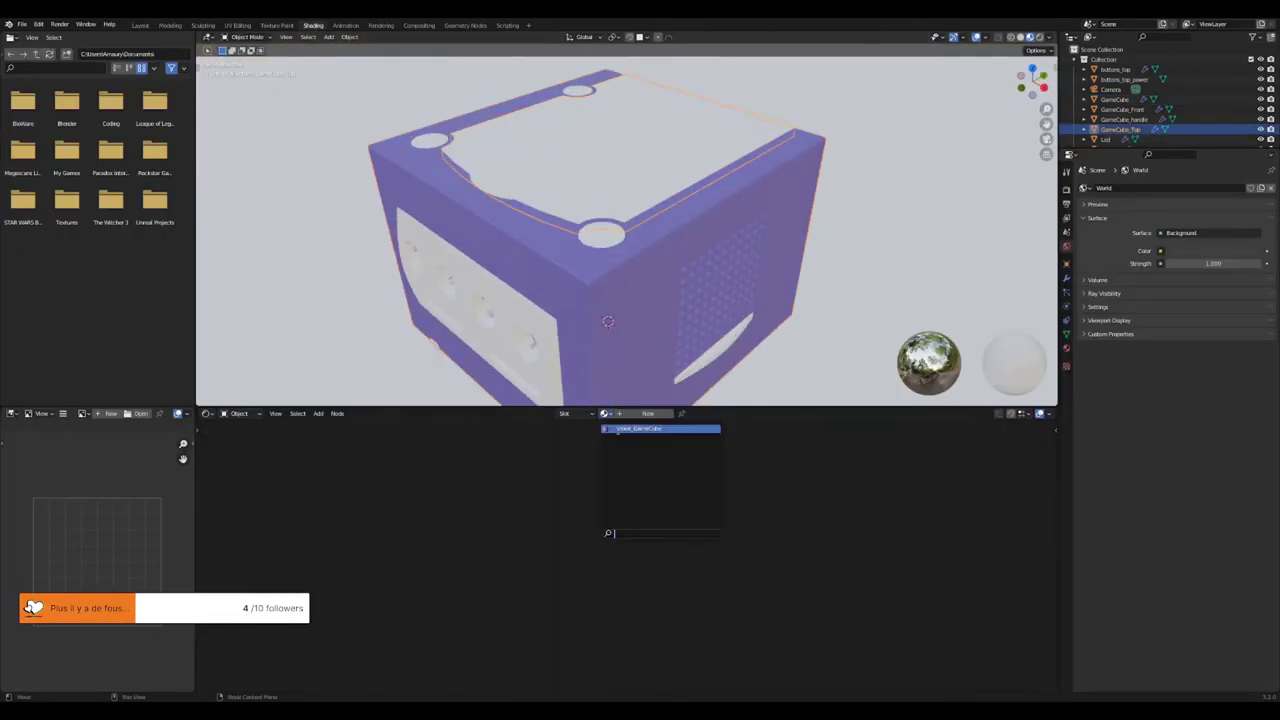
text(front)
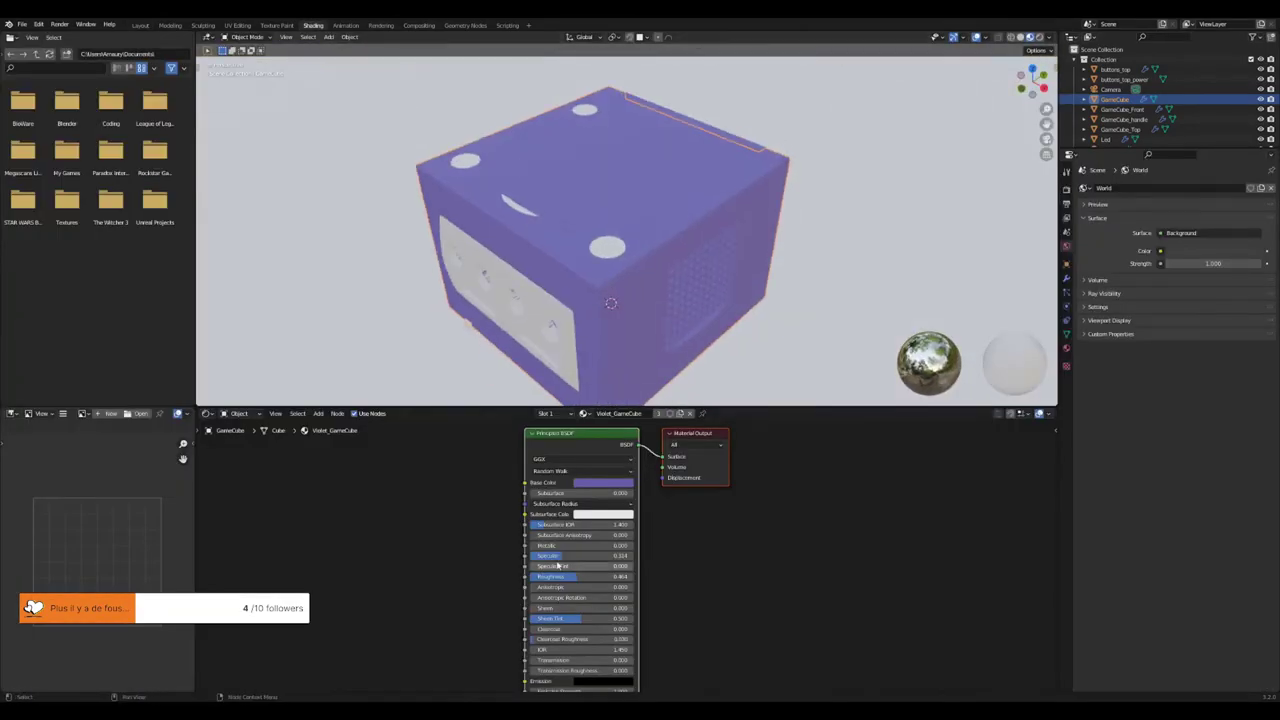
drag(557, 566, 575, 566)
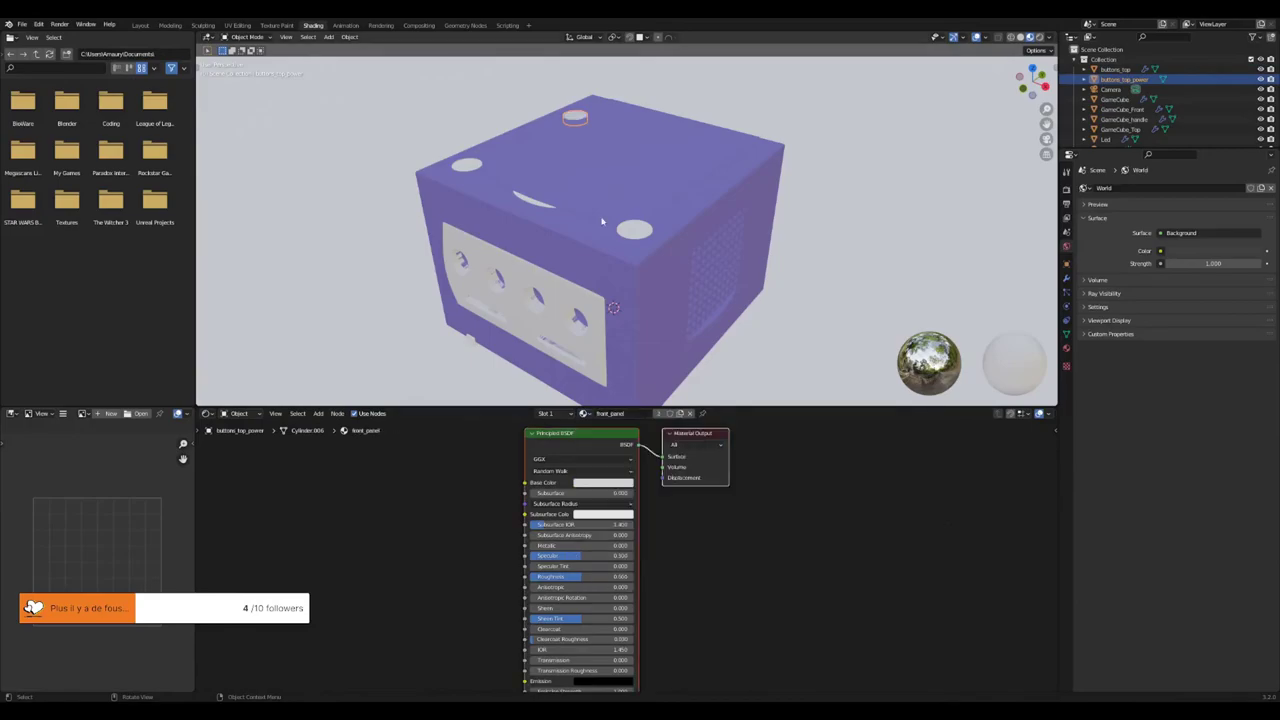
middle_drag(601, 221, 700, 210)
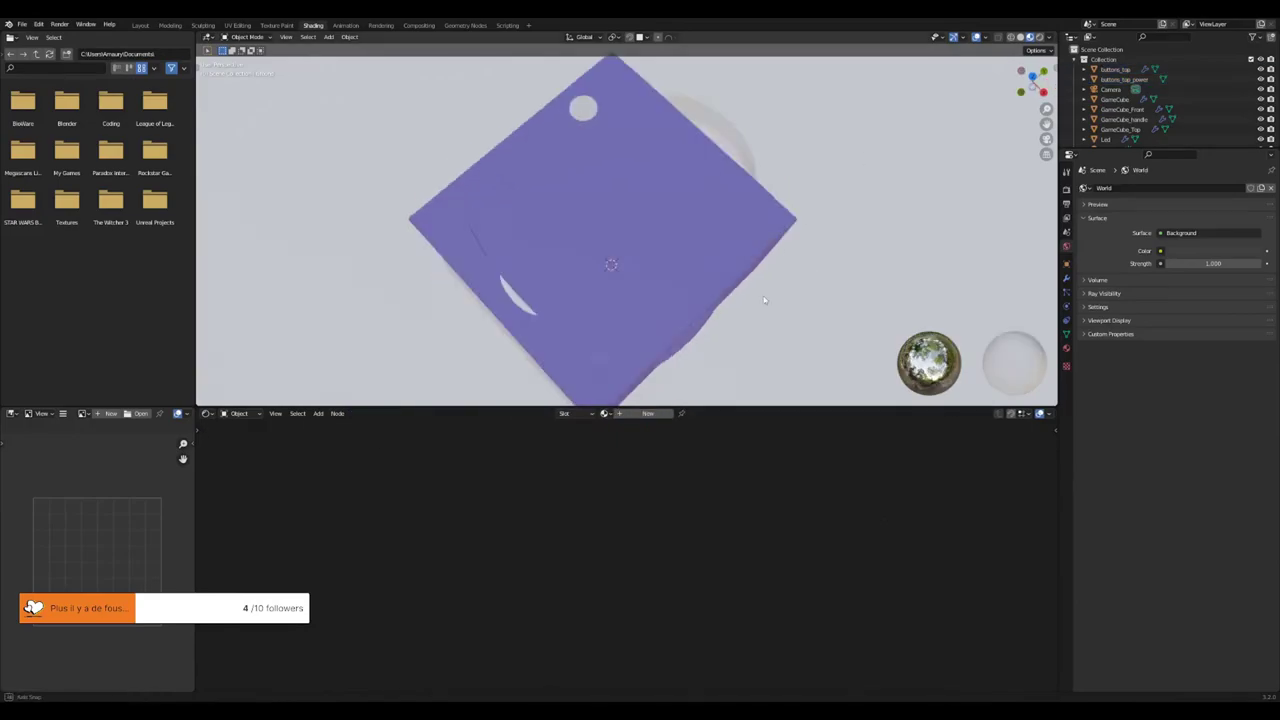
click(745, 200)
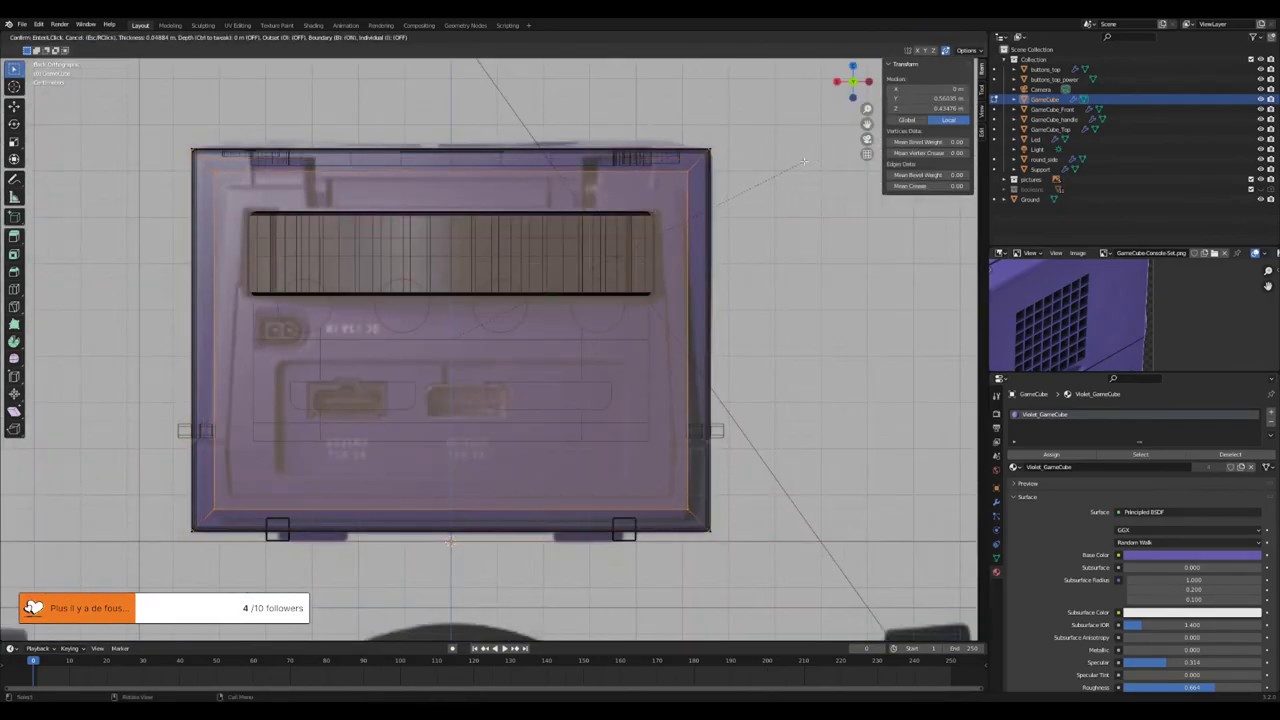
- Confirm the inset on the console body
click(672, 229)
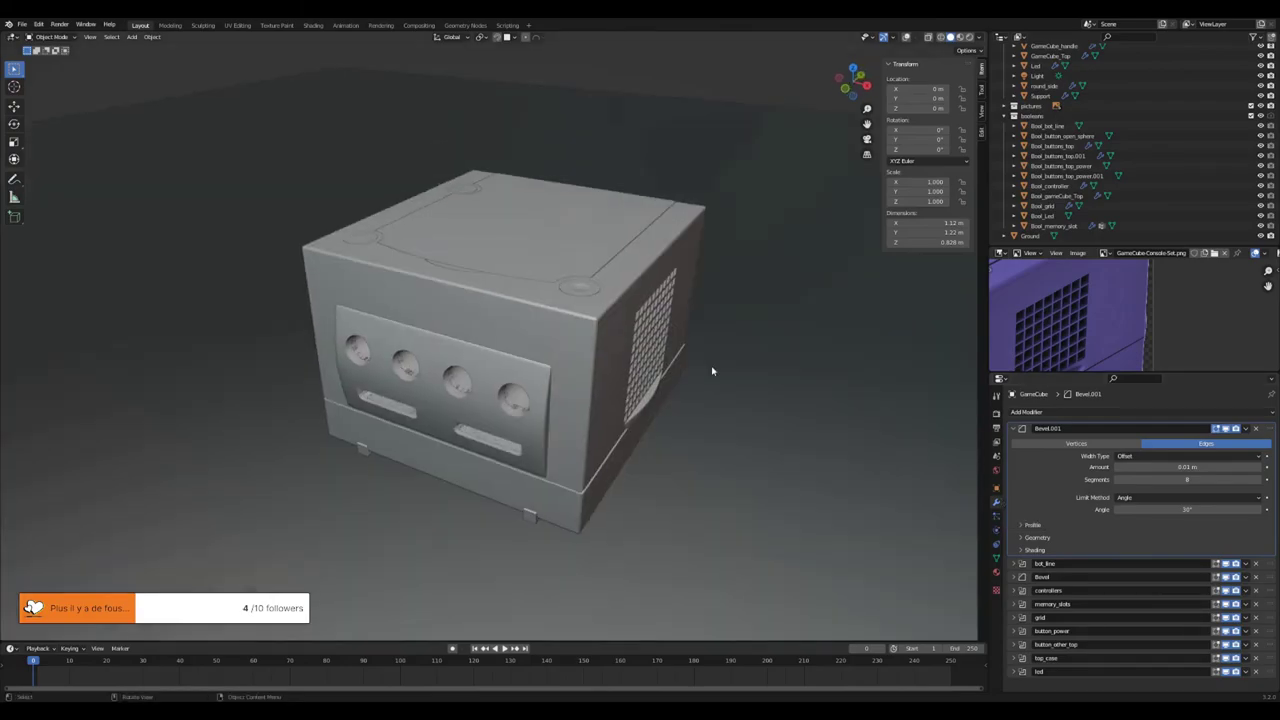
- Orbit the view to look at the finished console up close
middle_drag(714, 366, 706, 333)
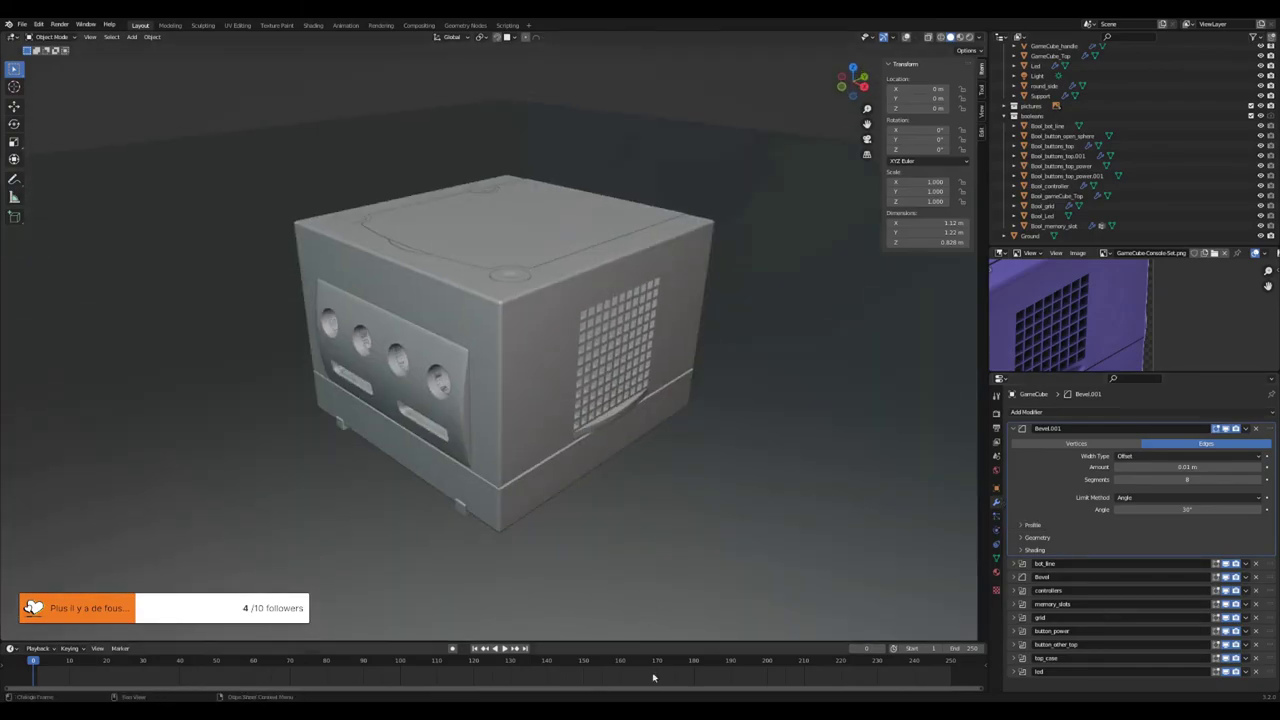